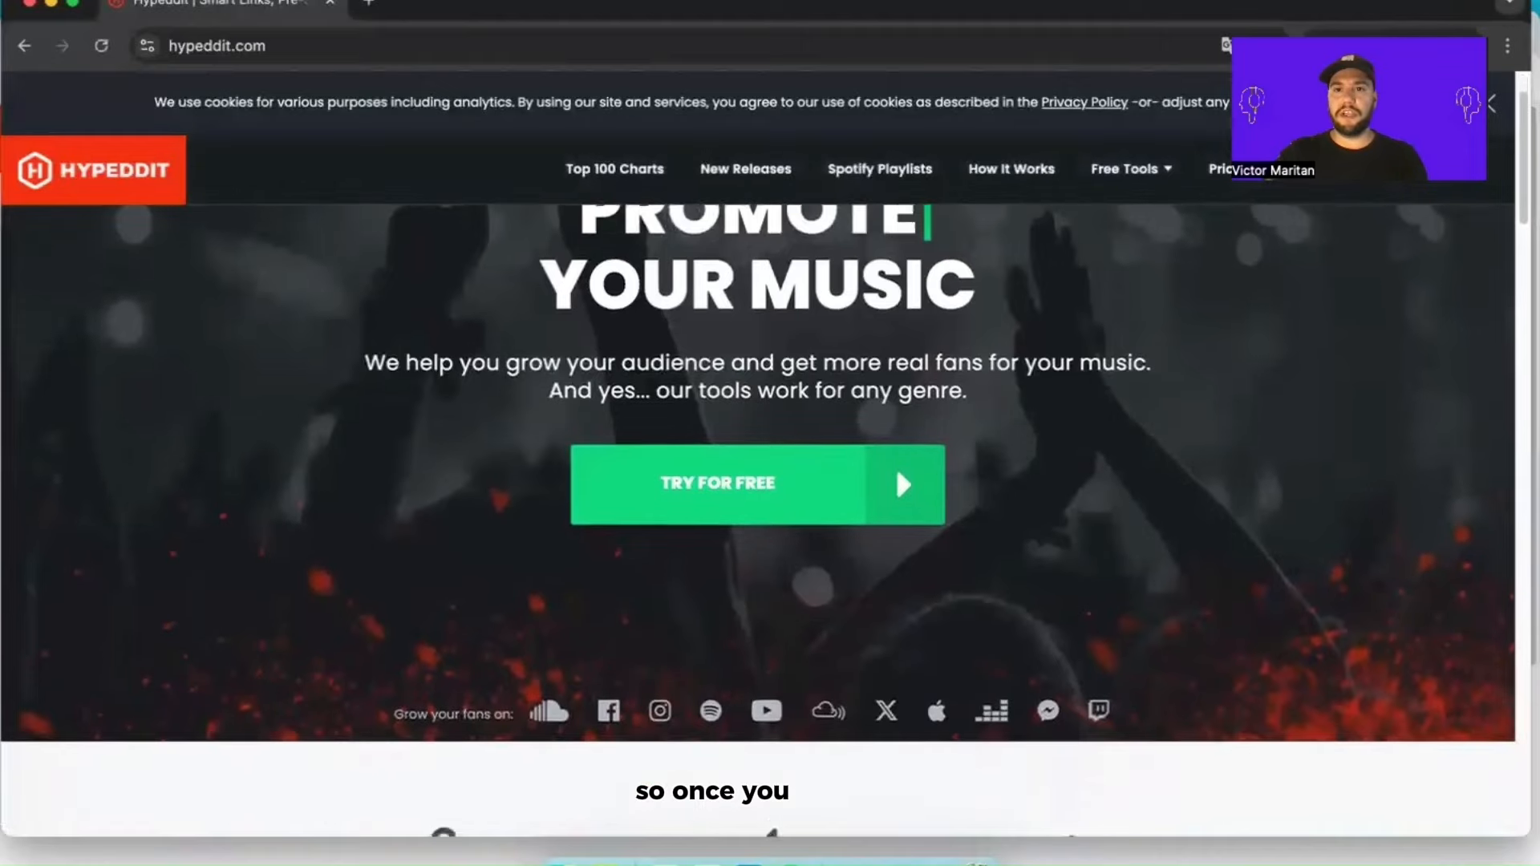
Step: Examine the homepage's service overview and the features listed under What You Get
scroll(1008, 370, "up", 2)
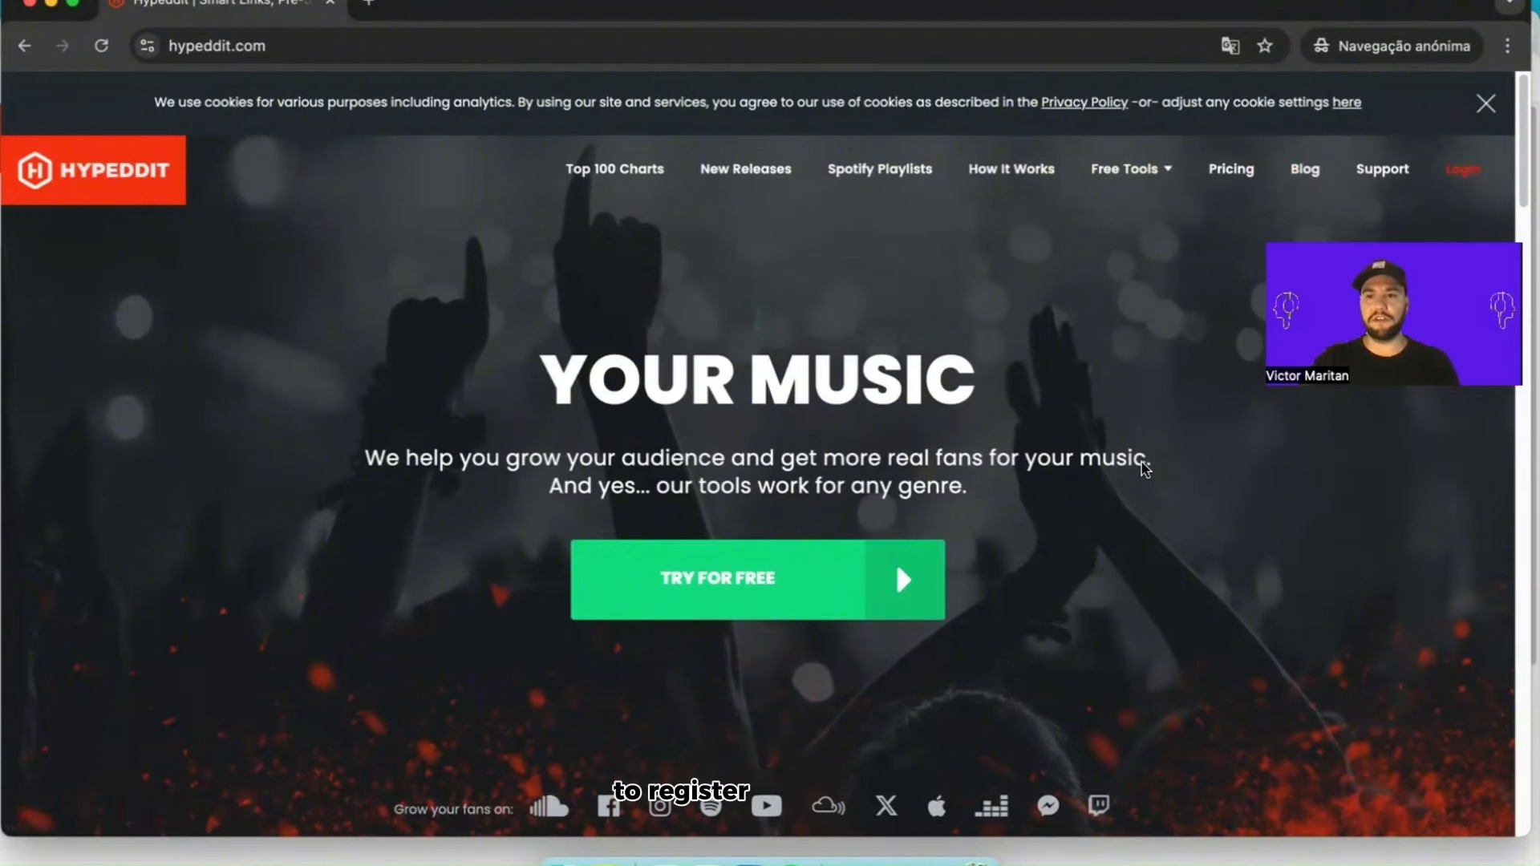
scroll(1170, 513, "down", 3)
scroll(1152, 503, "down", 2)
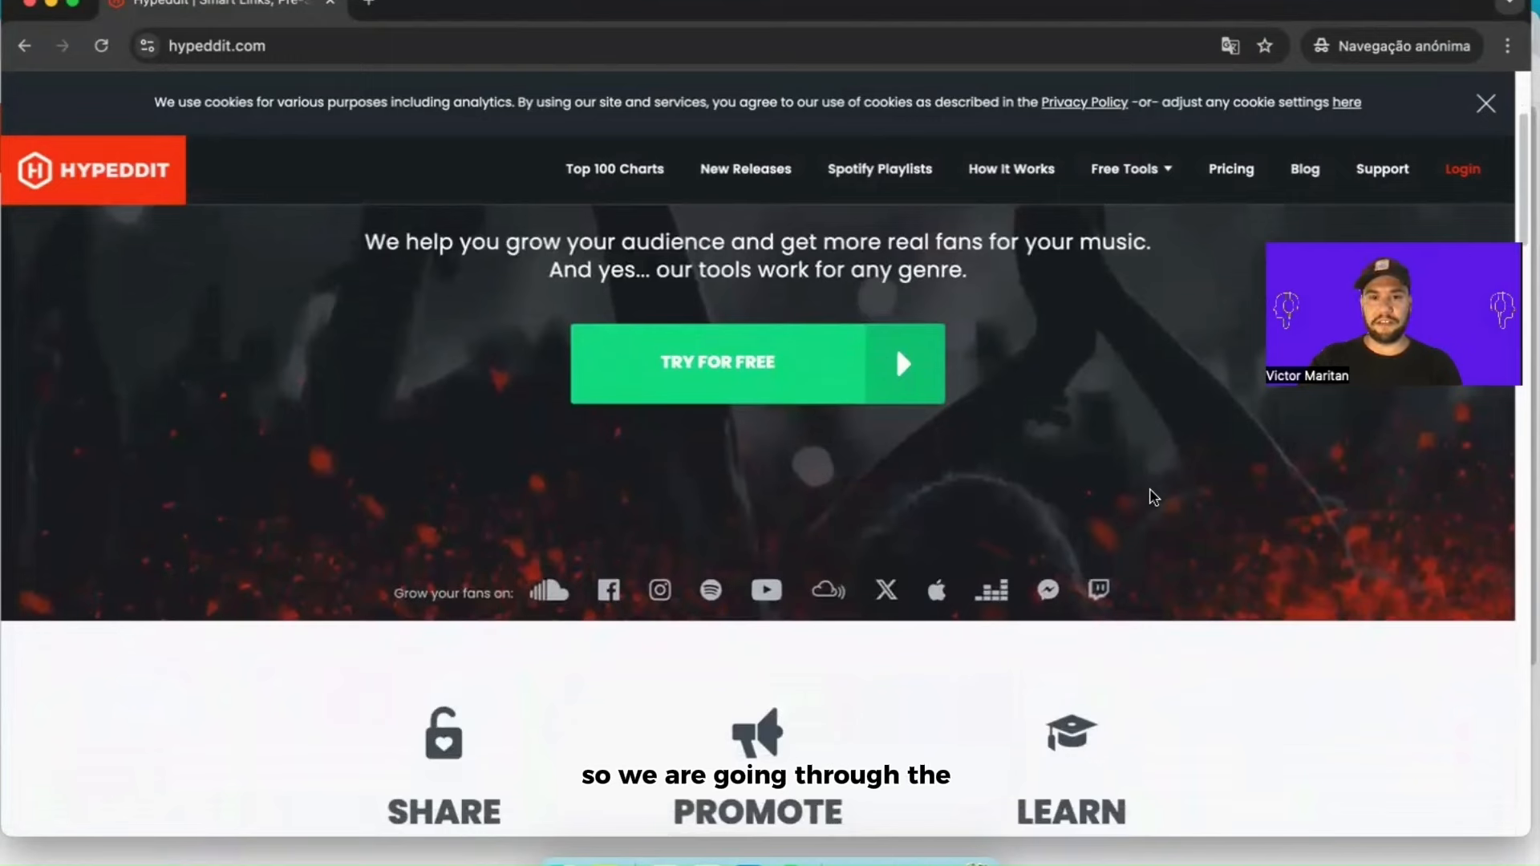
scroll(1153, 497, "down", 6)
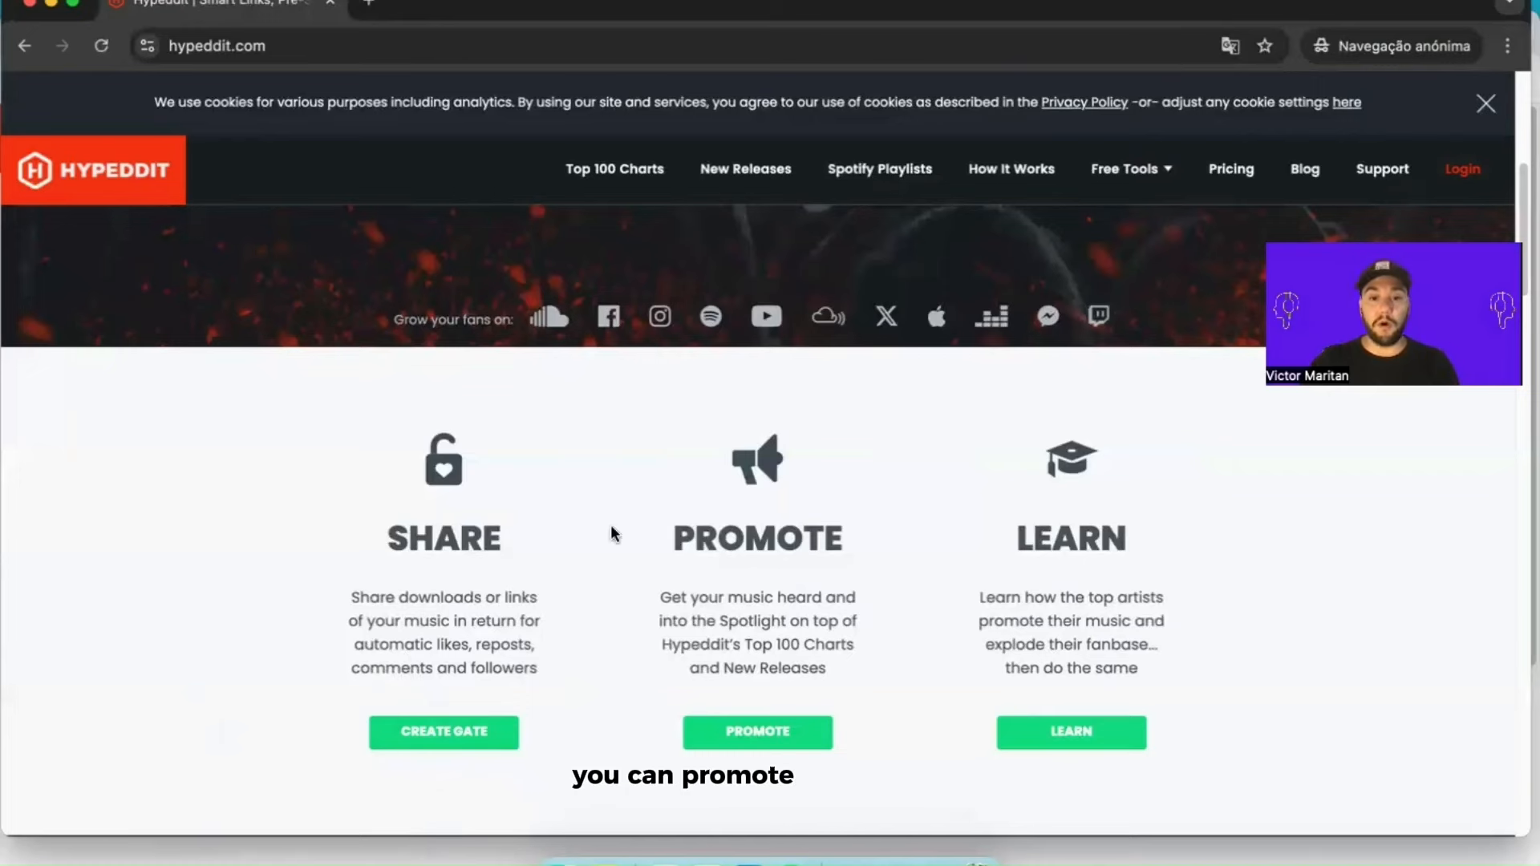
scroll(862, 623, "down", 10)
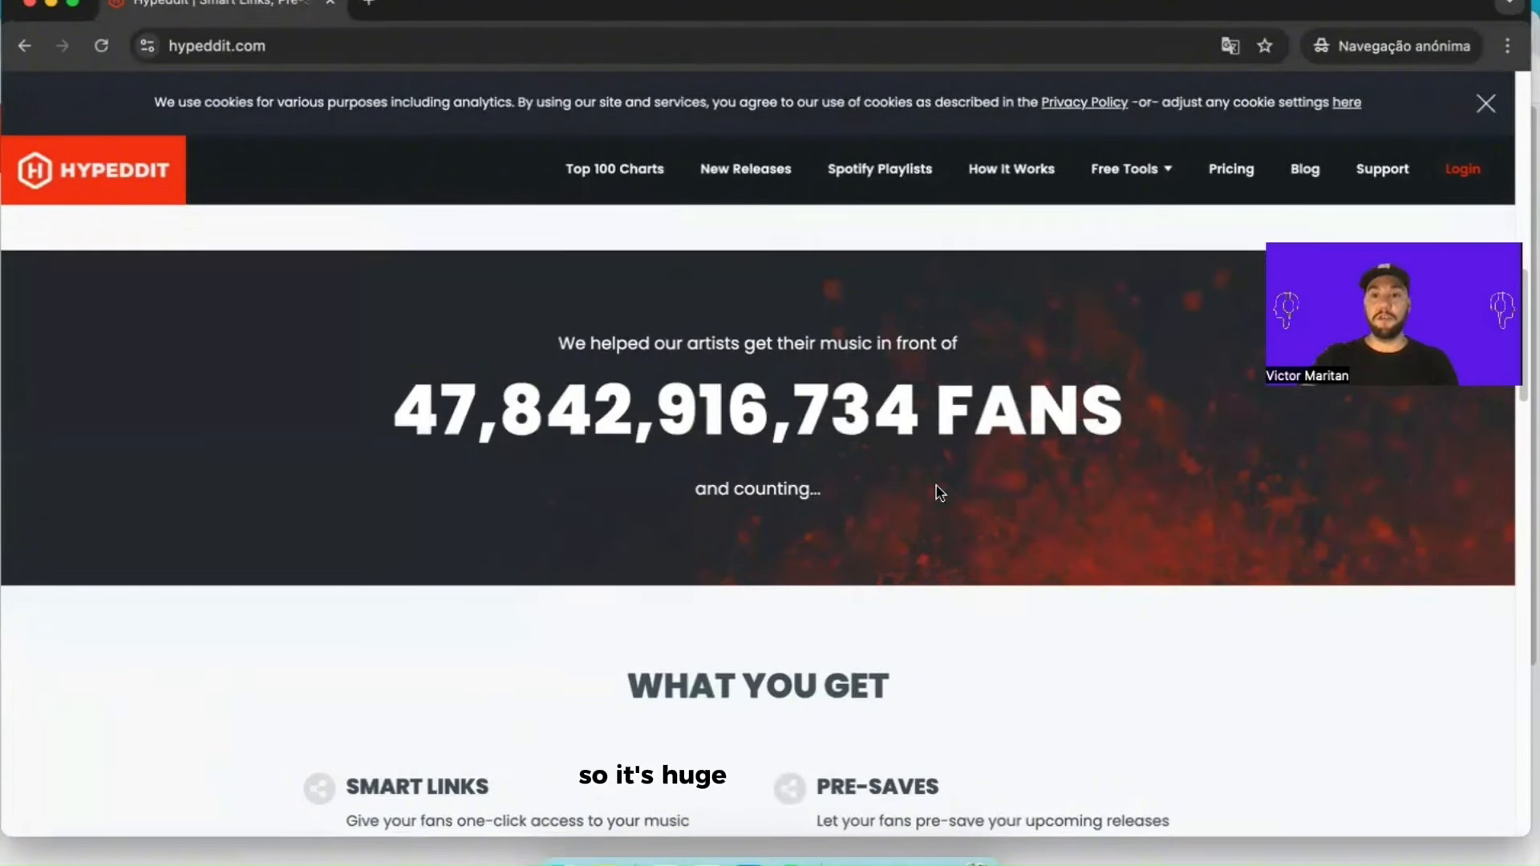
scroll(818, 540, "down", 5)
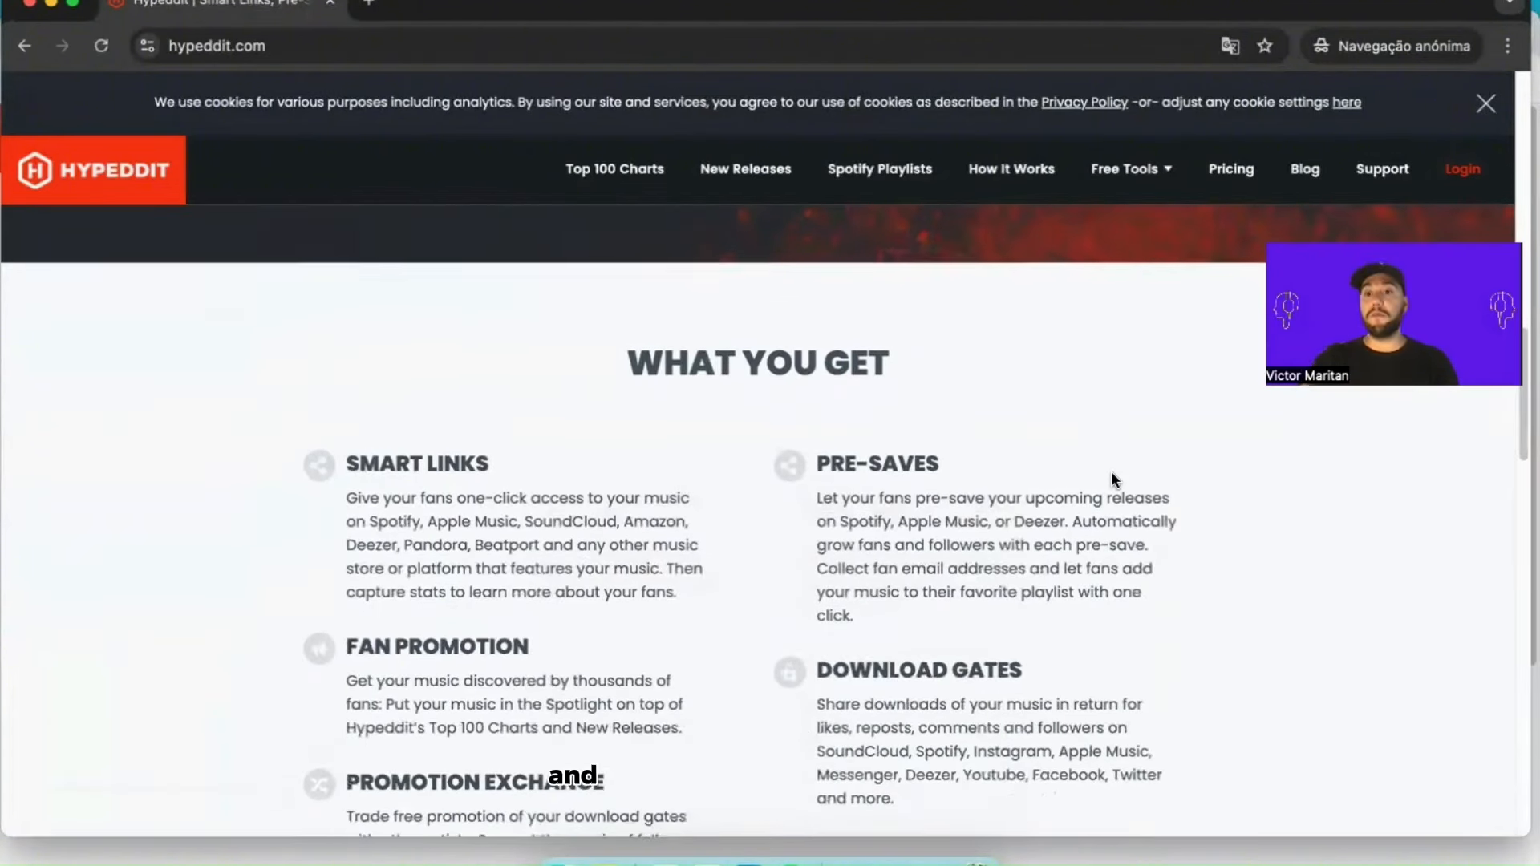
scroll(1118, 468, "down", 1)
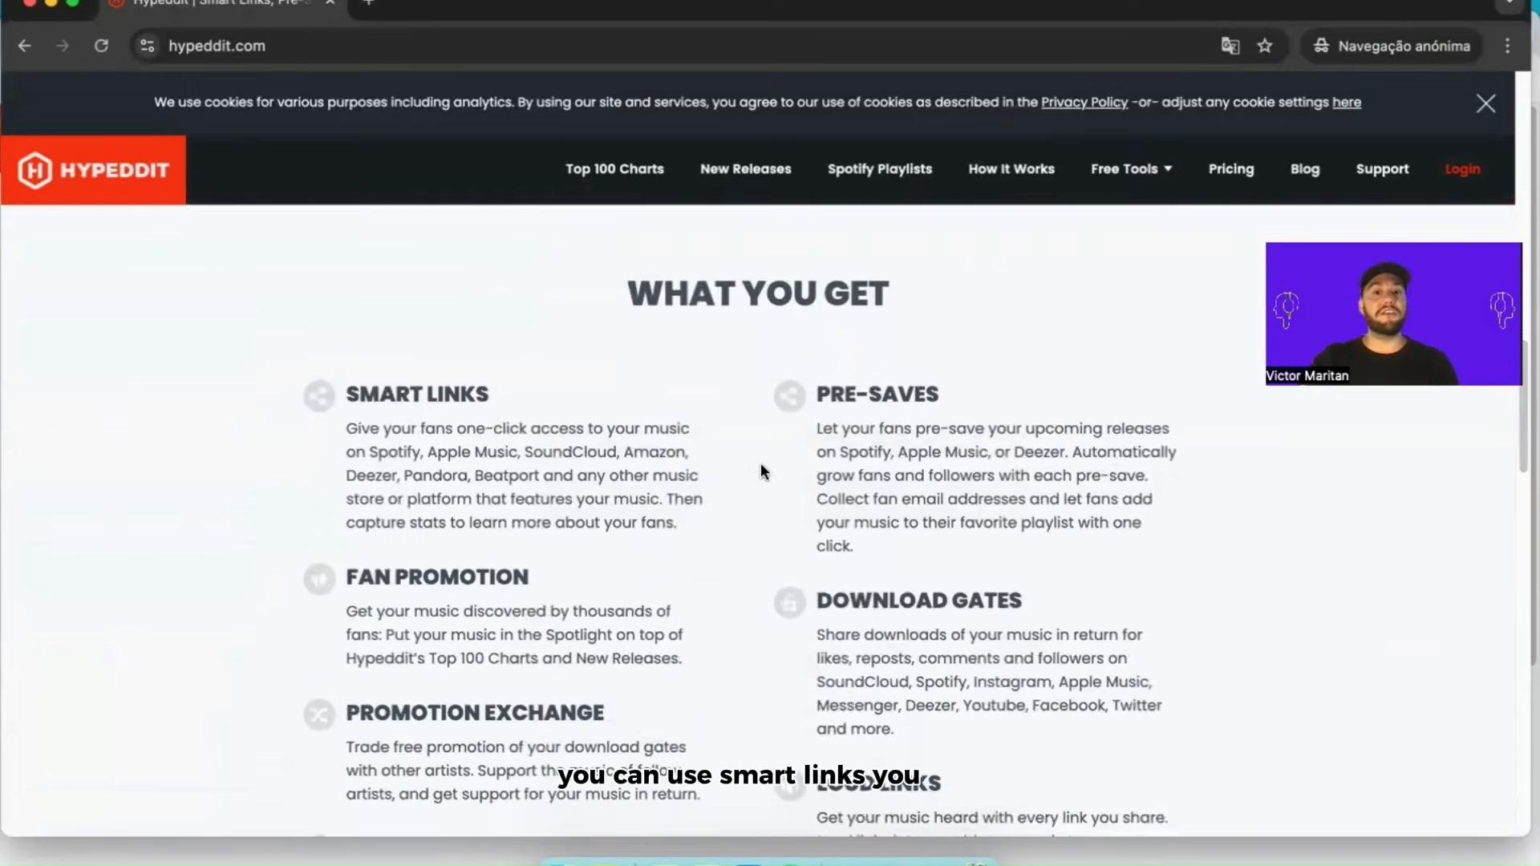
scroll(446, 605, "down", 1)
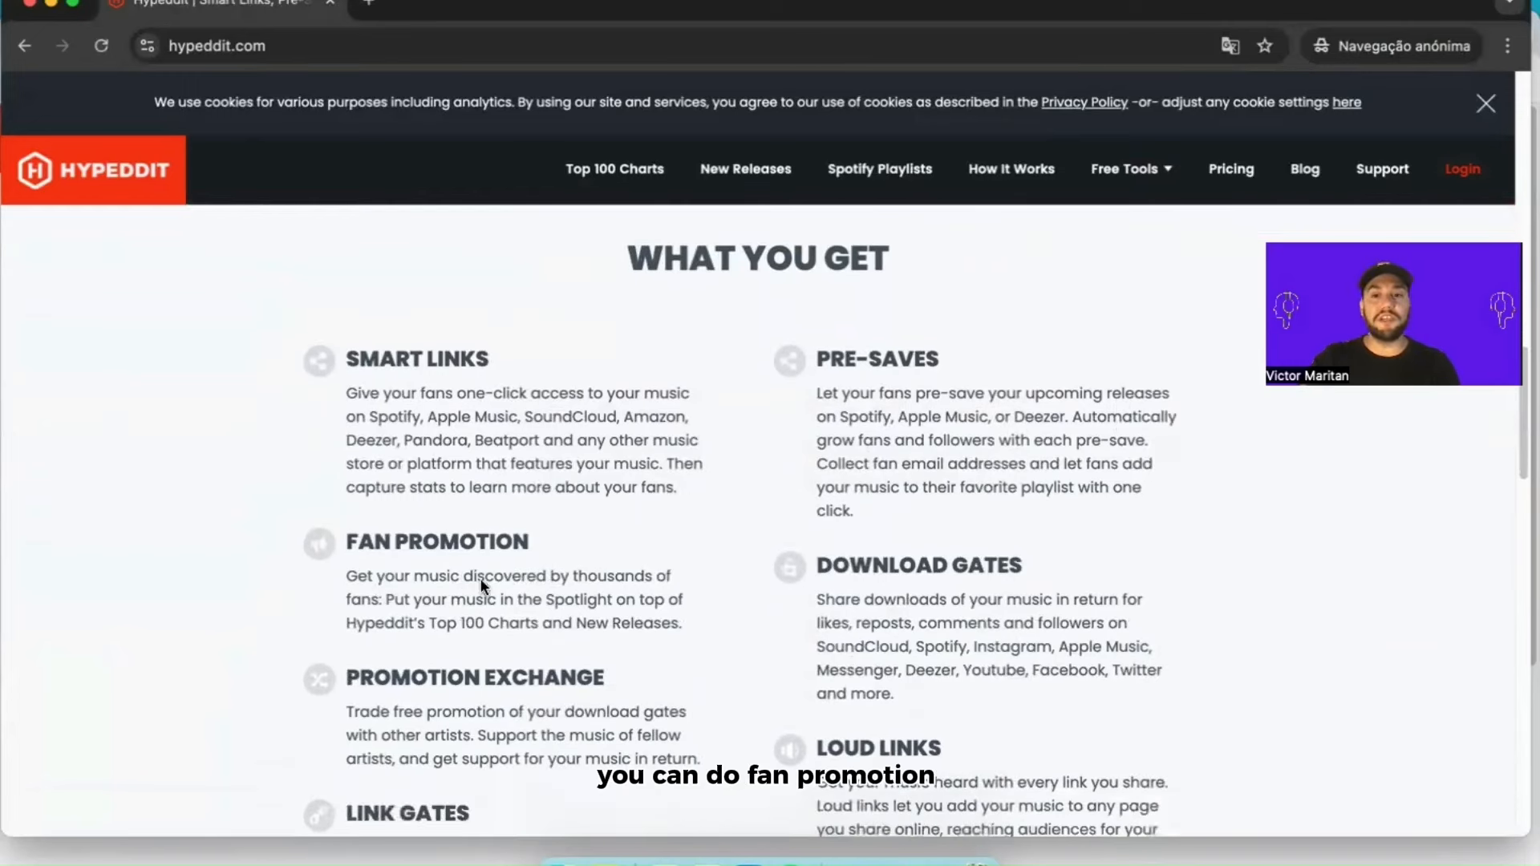
scroll(974, 627, "down", 5)
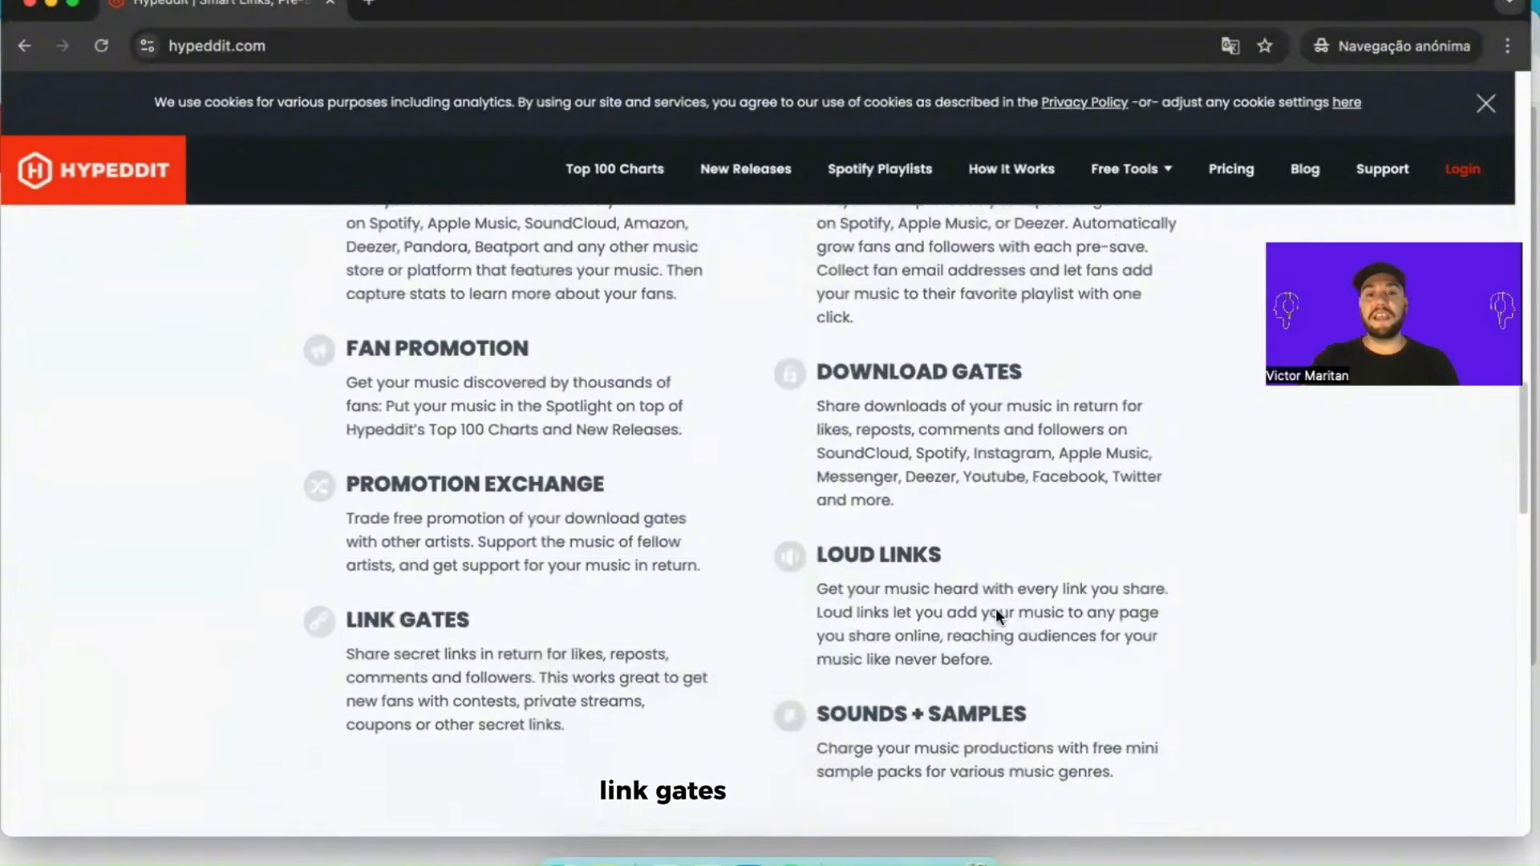
scroll(995, 608, "up", 5)
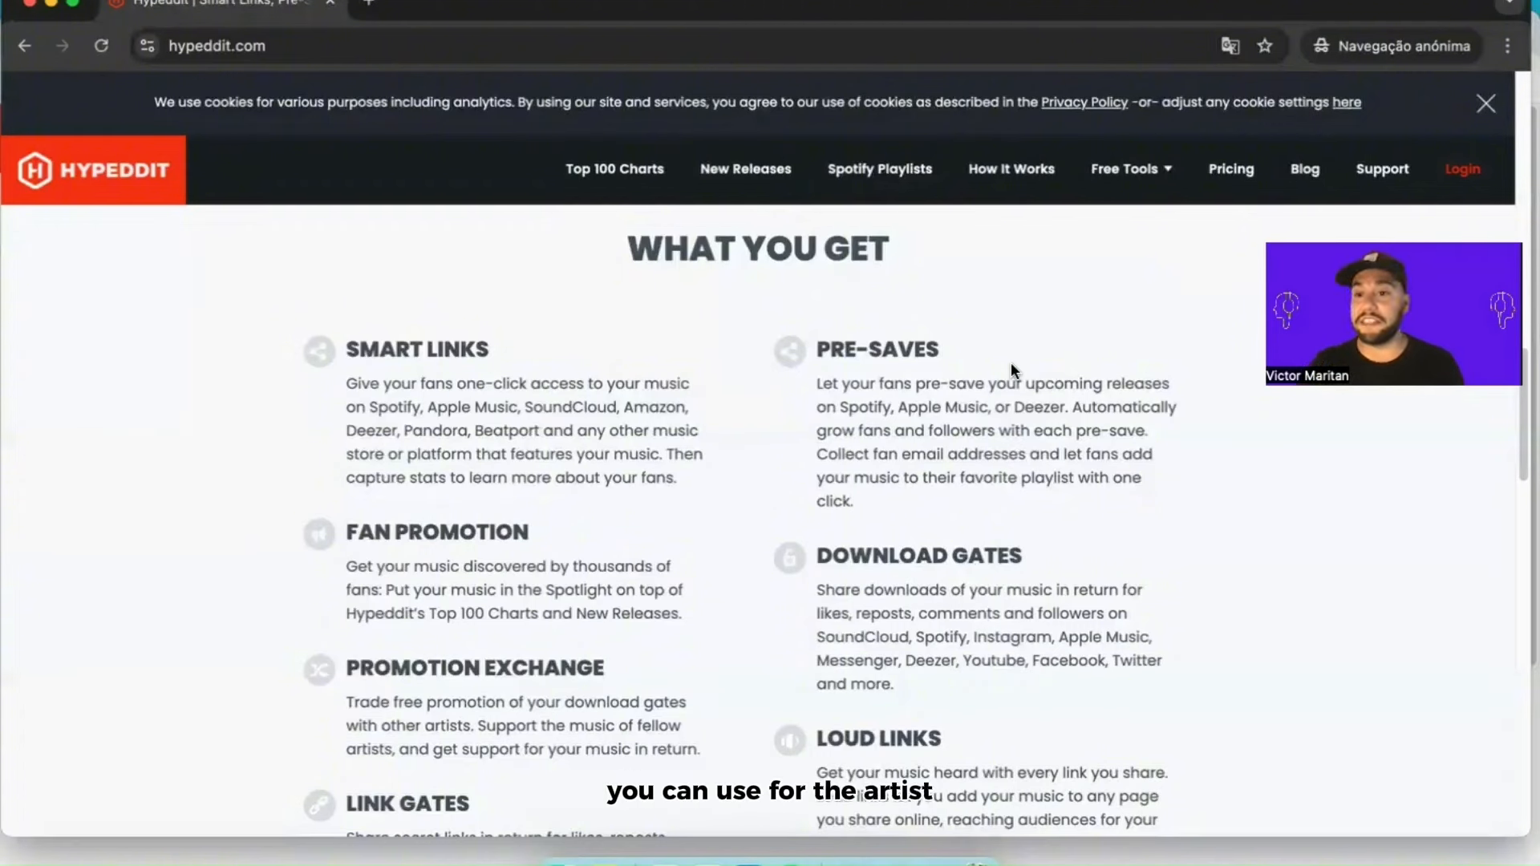
scroll(1011, 362, "down", 2)
scroll(1027, 409, "down", 1)
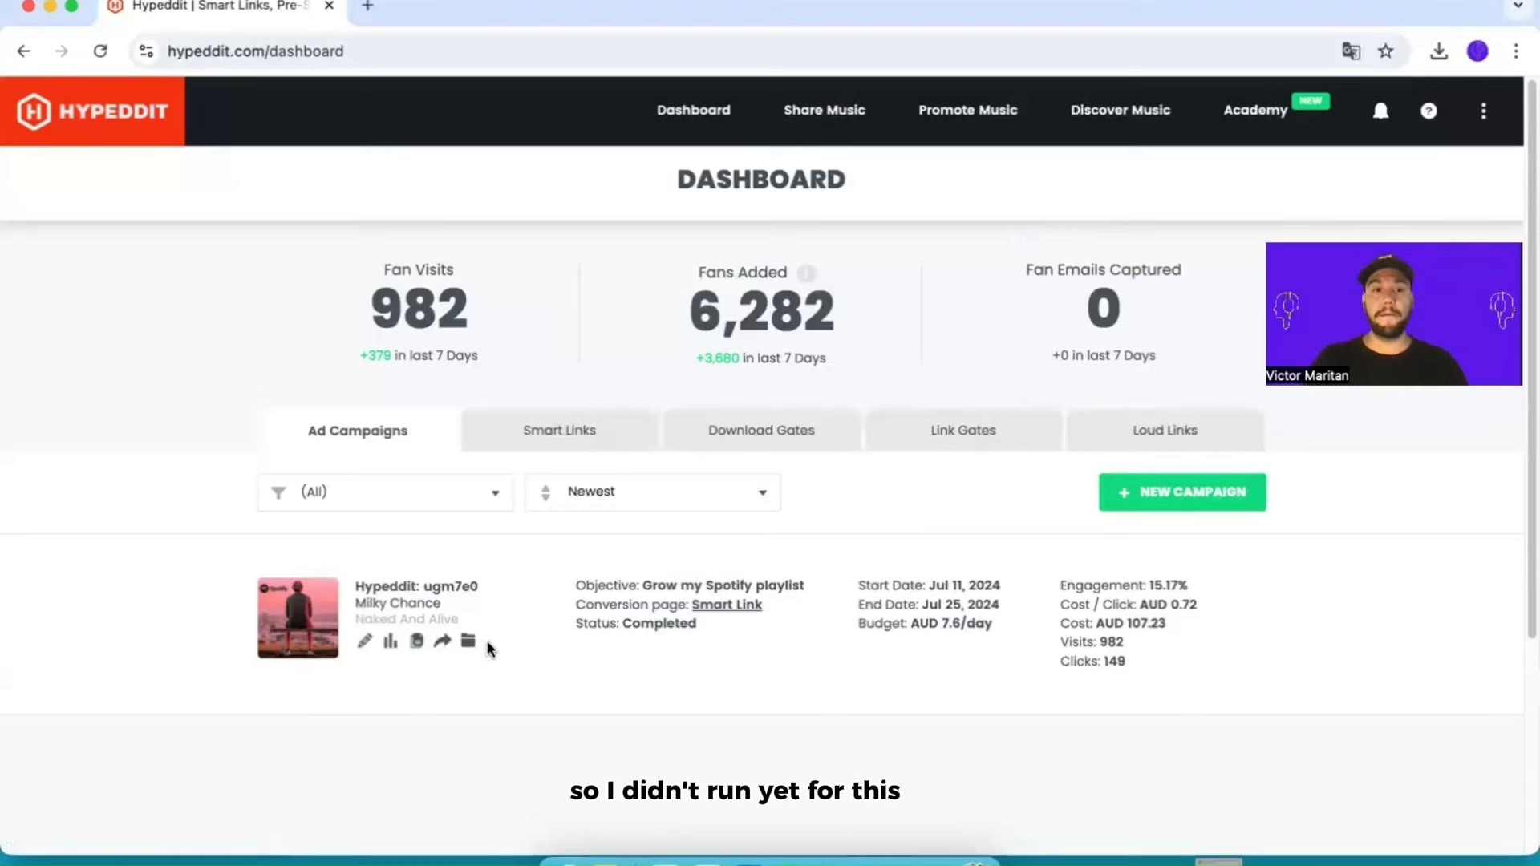
Step: Review the existing ad campaign and the link gates on the dashboard
scroll(642, 649, "down", 1)
scroll(613, 654, "down", 1)
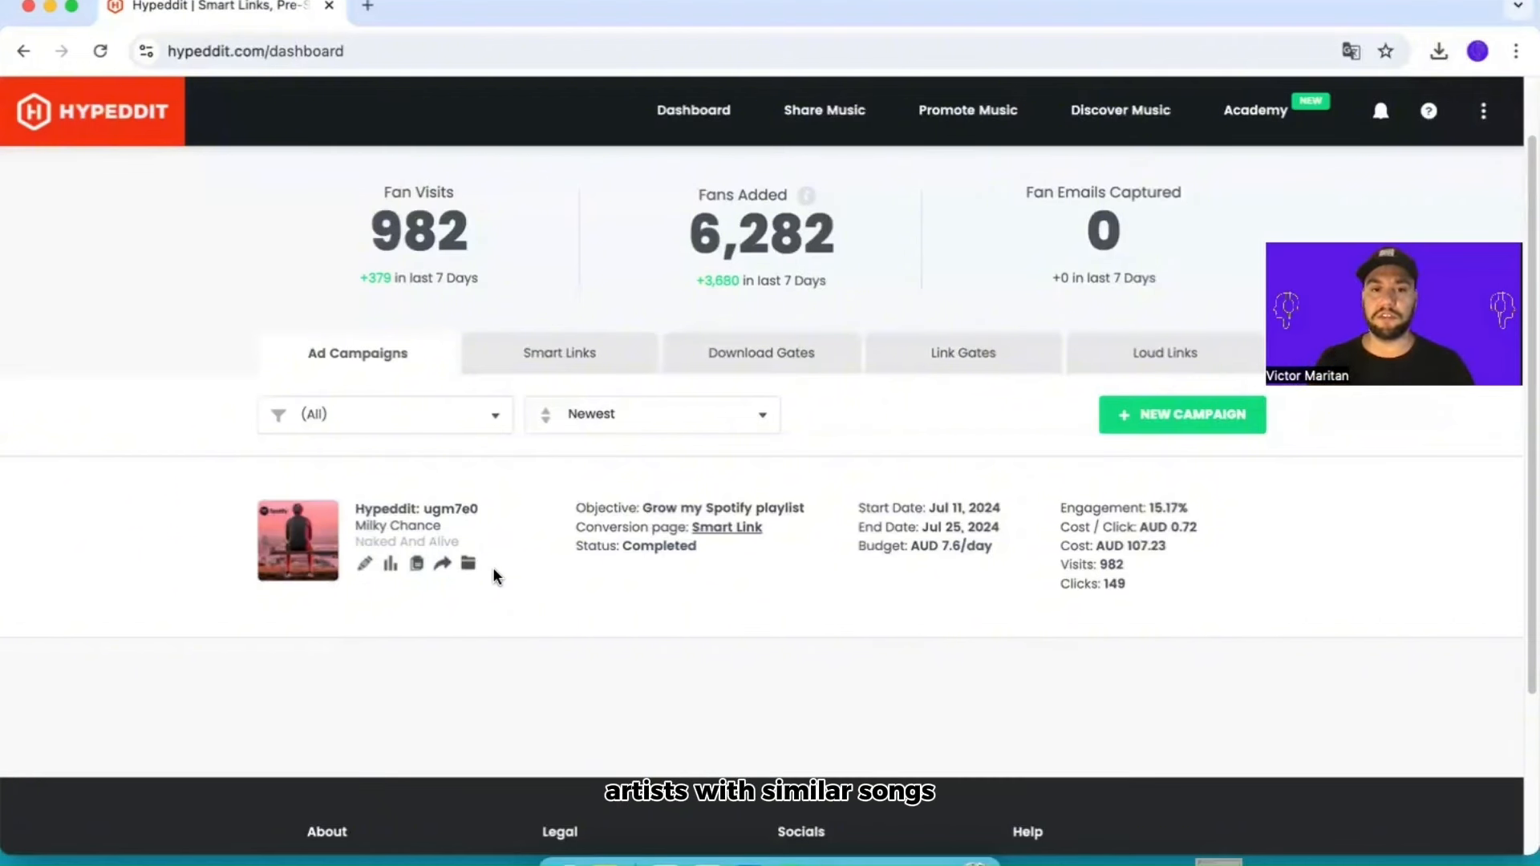
left_click(952, 357)
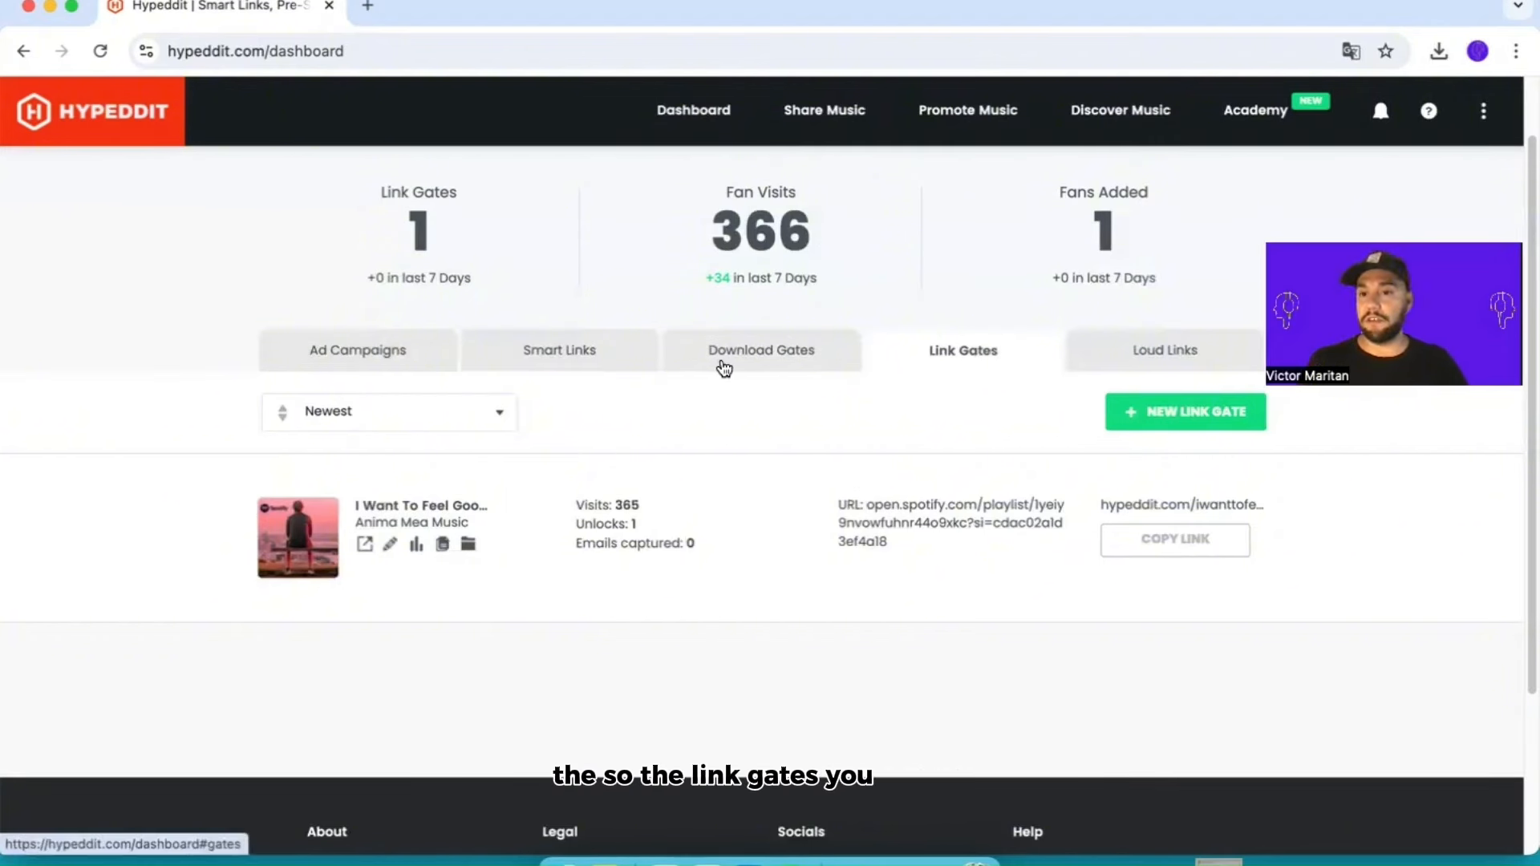
left_click(358, 353)
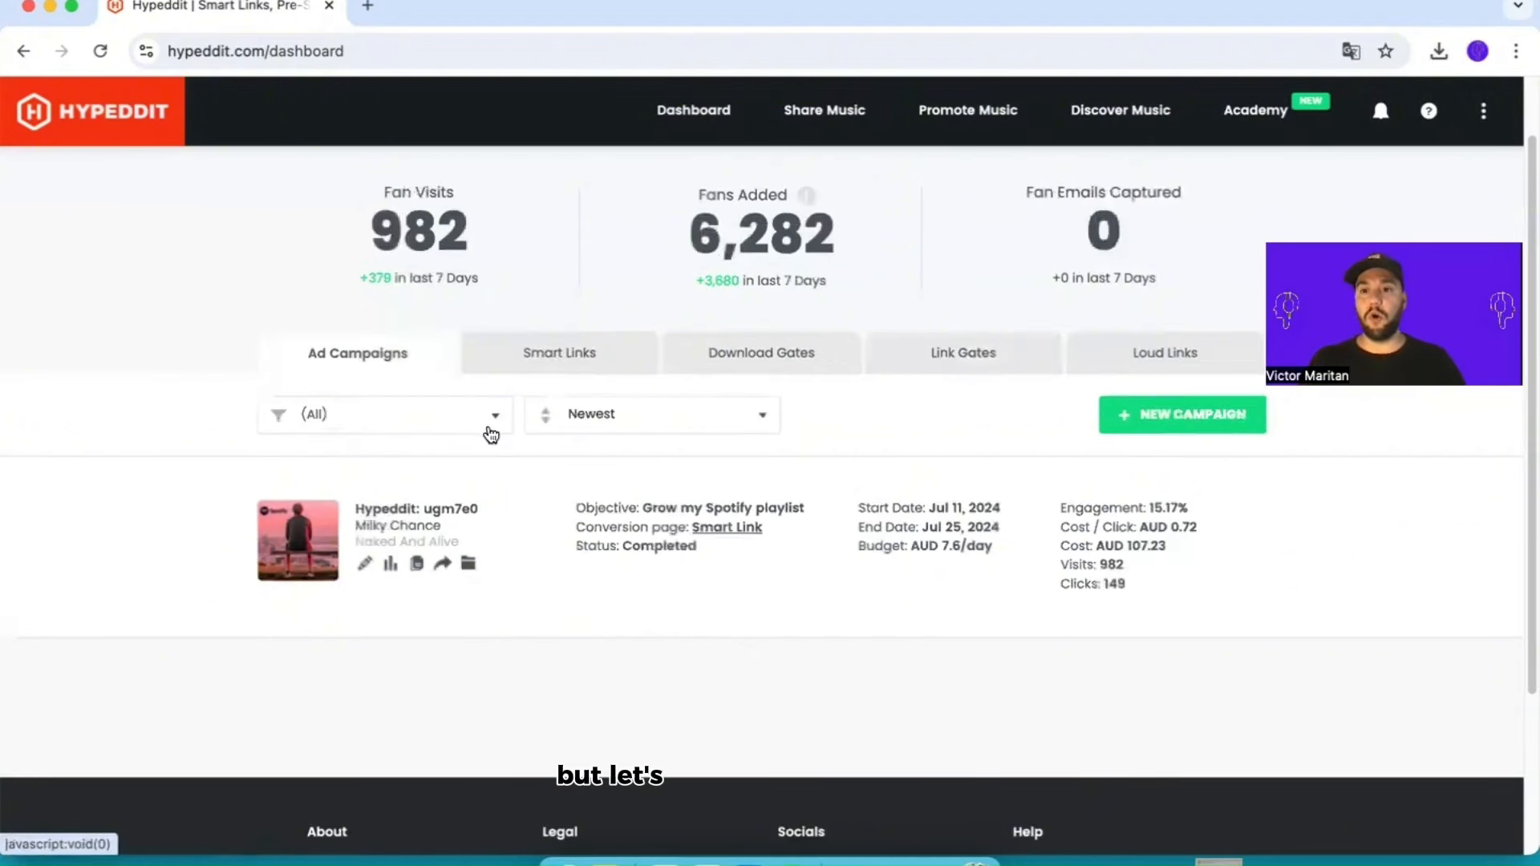
scroll(898, 505, "down", 3)
scroll(923, 510, "up", 2)
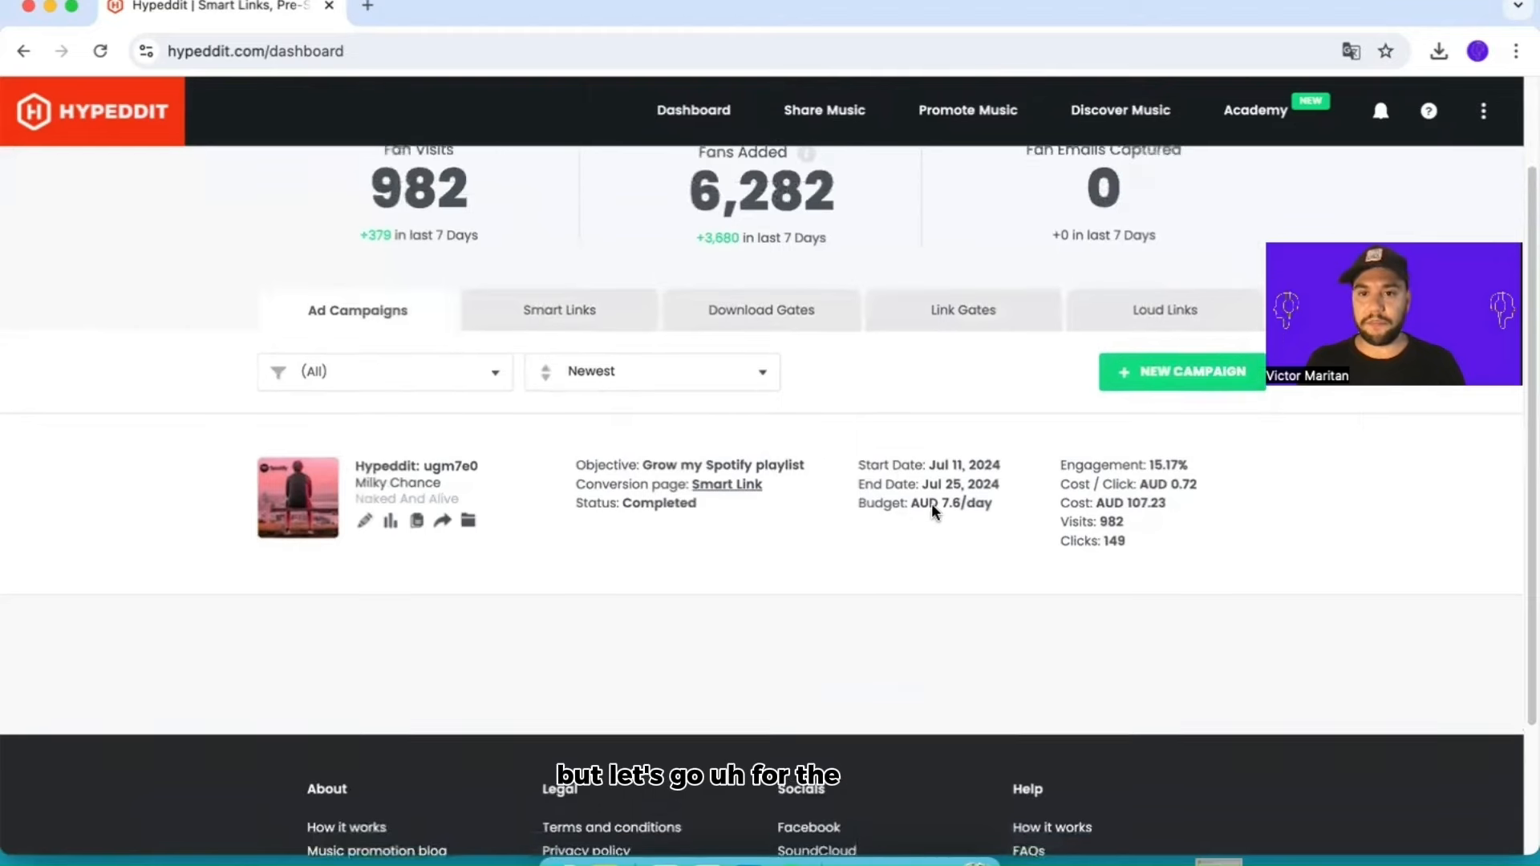
Step: Create a new ad campaign with the goal Grow my Spotify playlist and accept the preselected accounts and profiles
left_click(1164, 377)
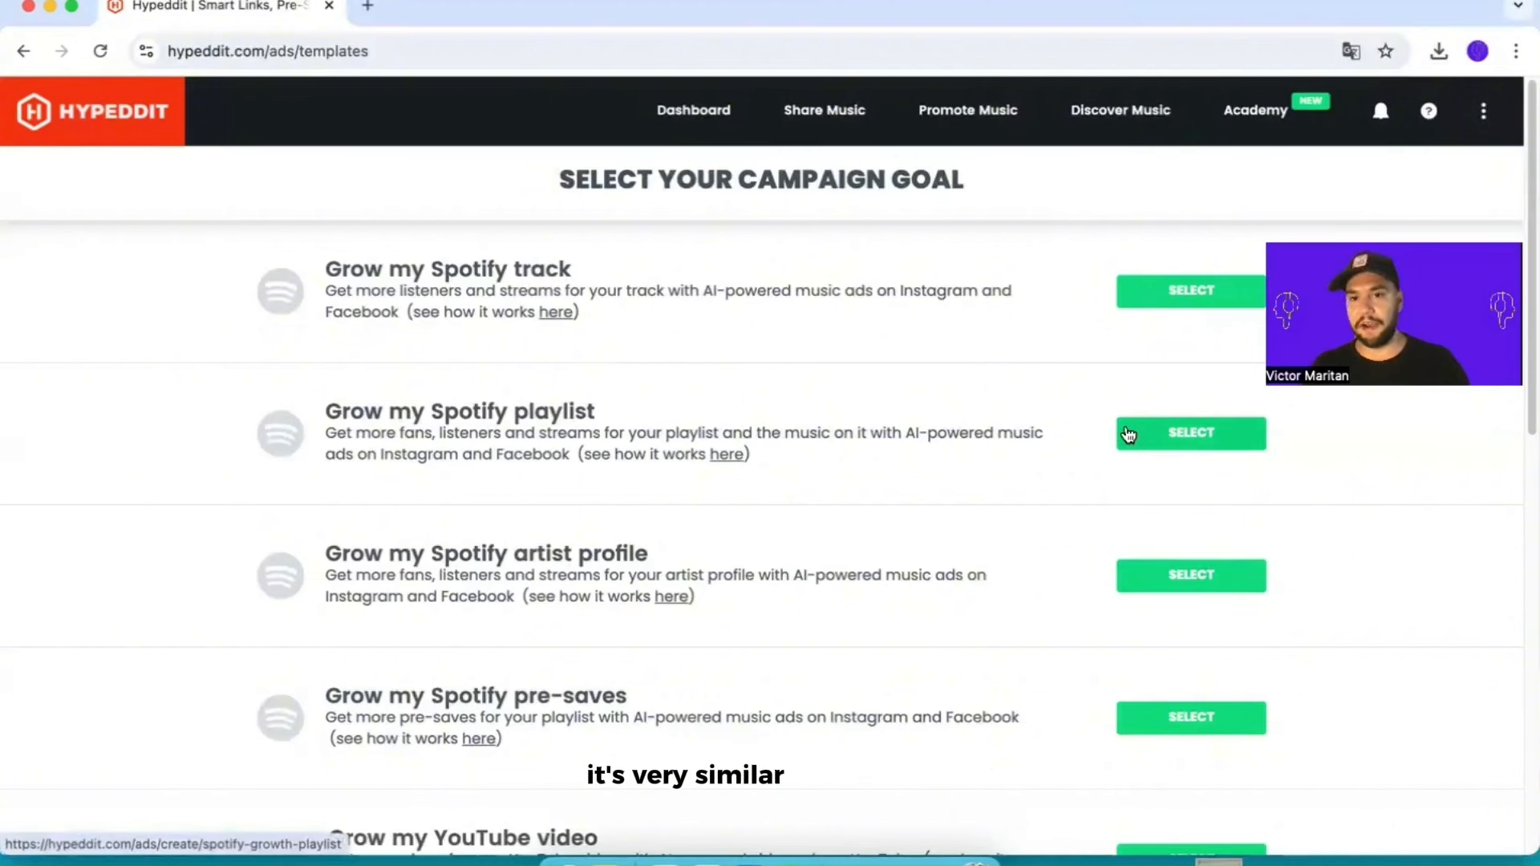
left_click(1177, 437)
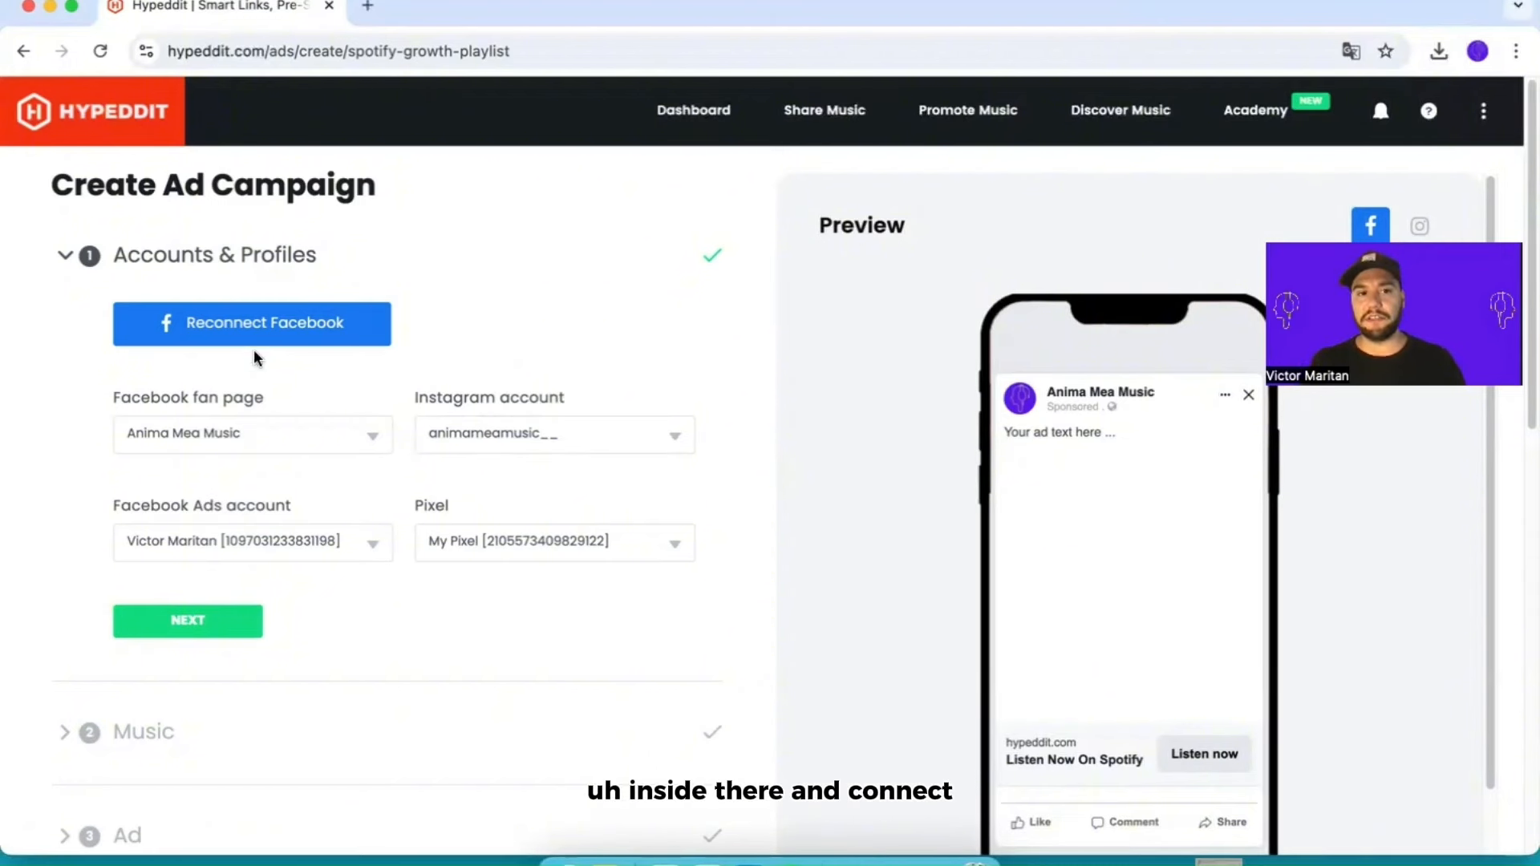
scroll(153, 483, "down", 1)
scroll(698, 285, "up", 1)
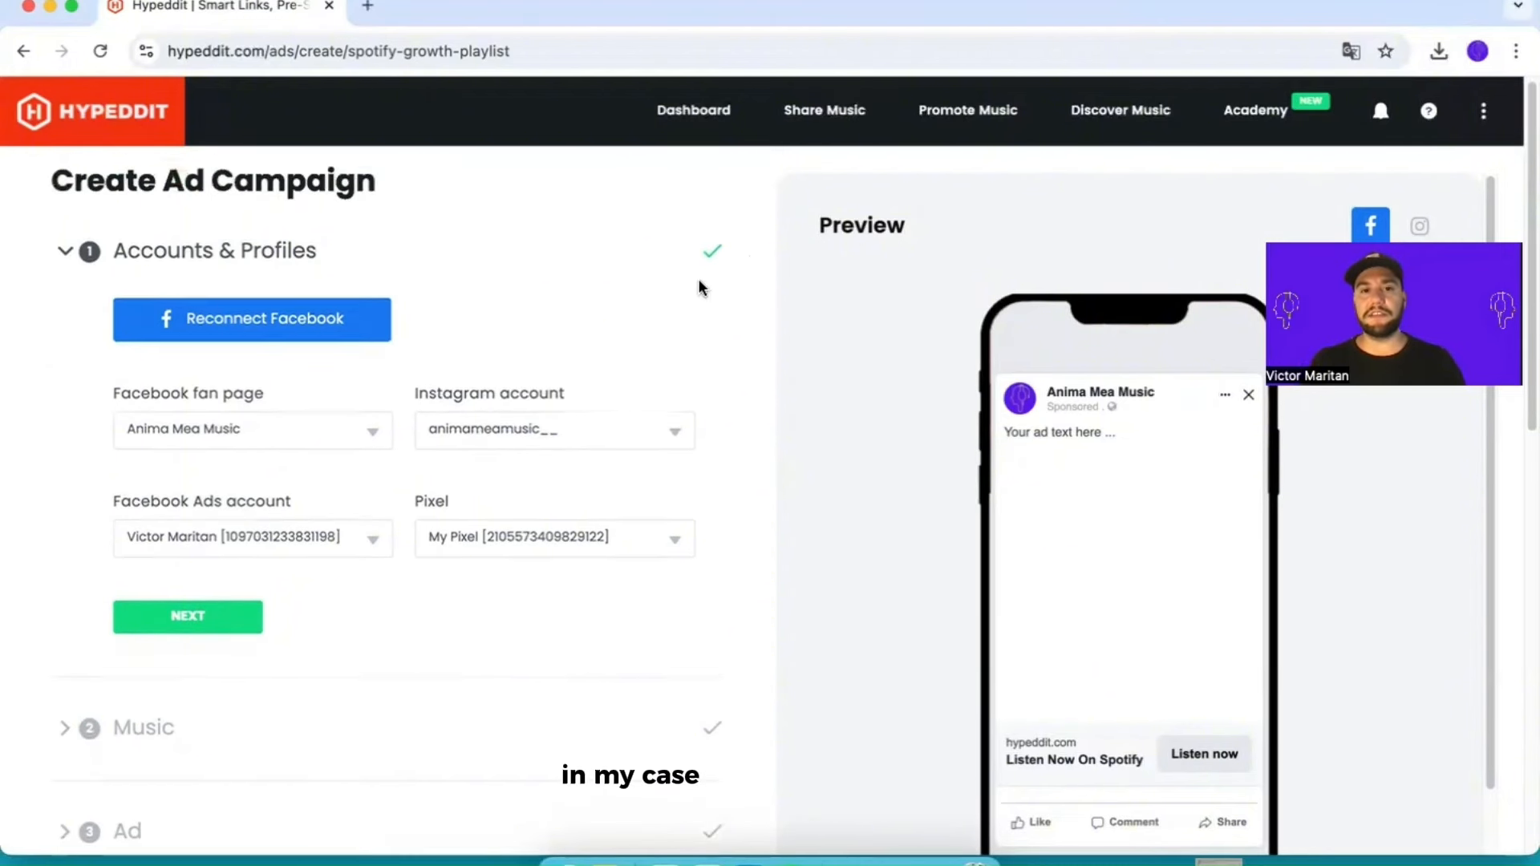
scroll(623, 371, "down", 4)
left_click(200, 561)
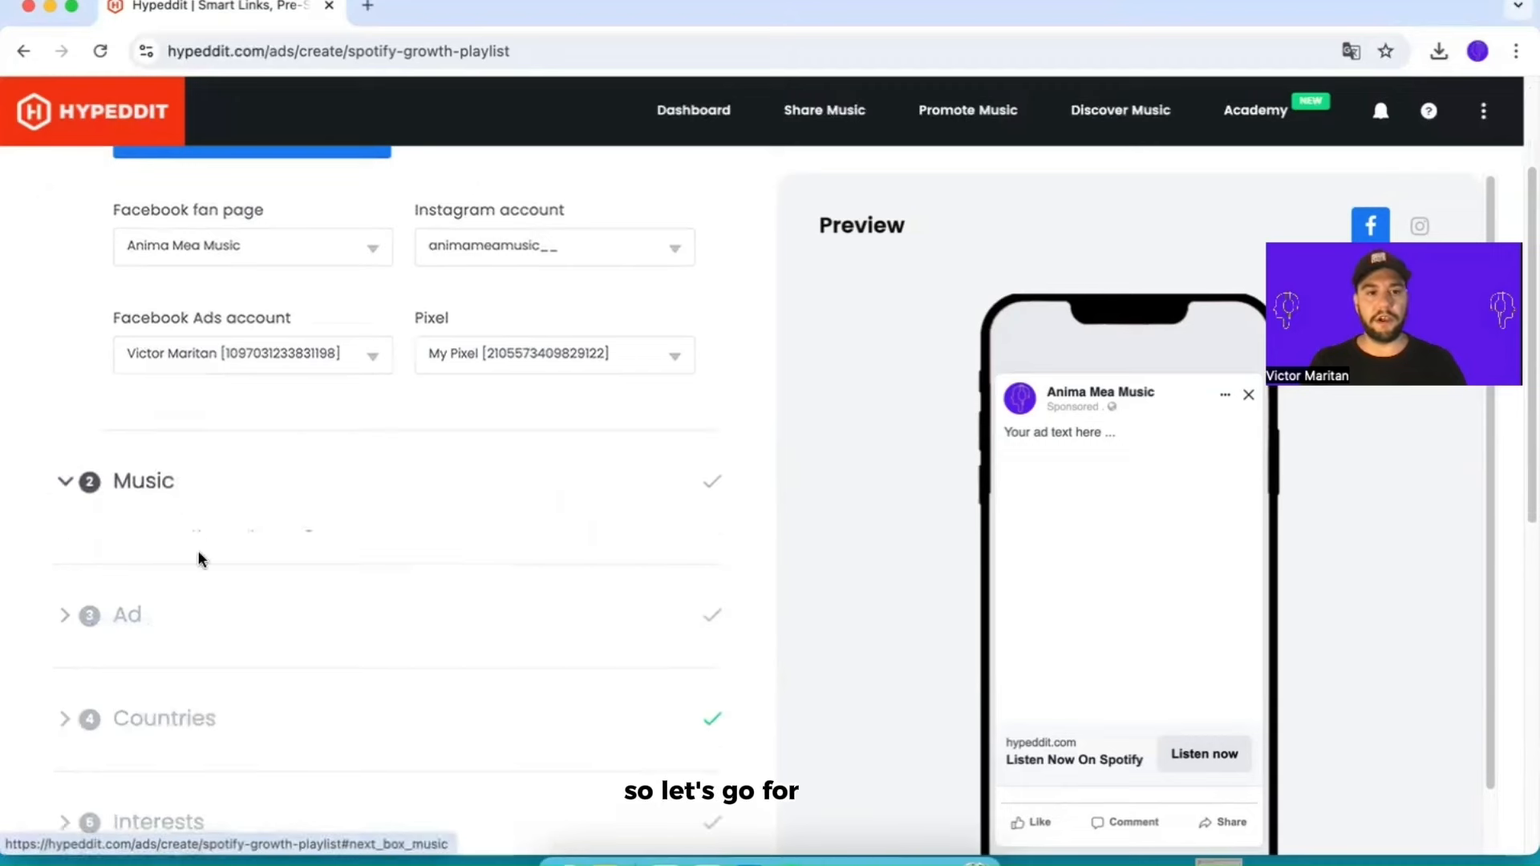
scroll(469, 484, "up", 1)
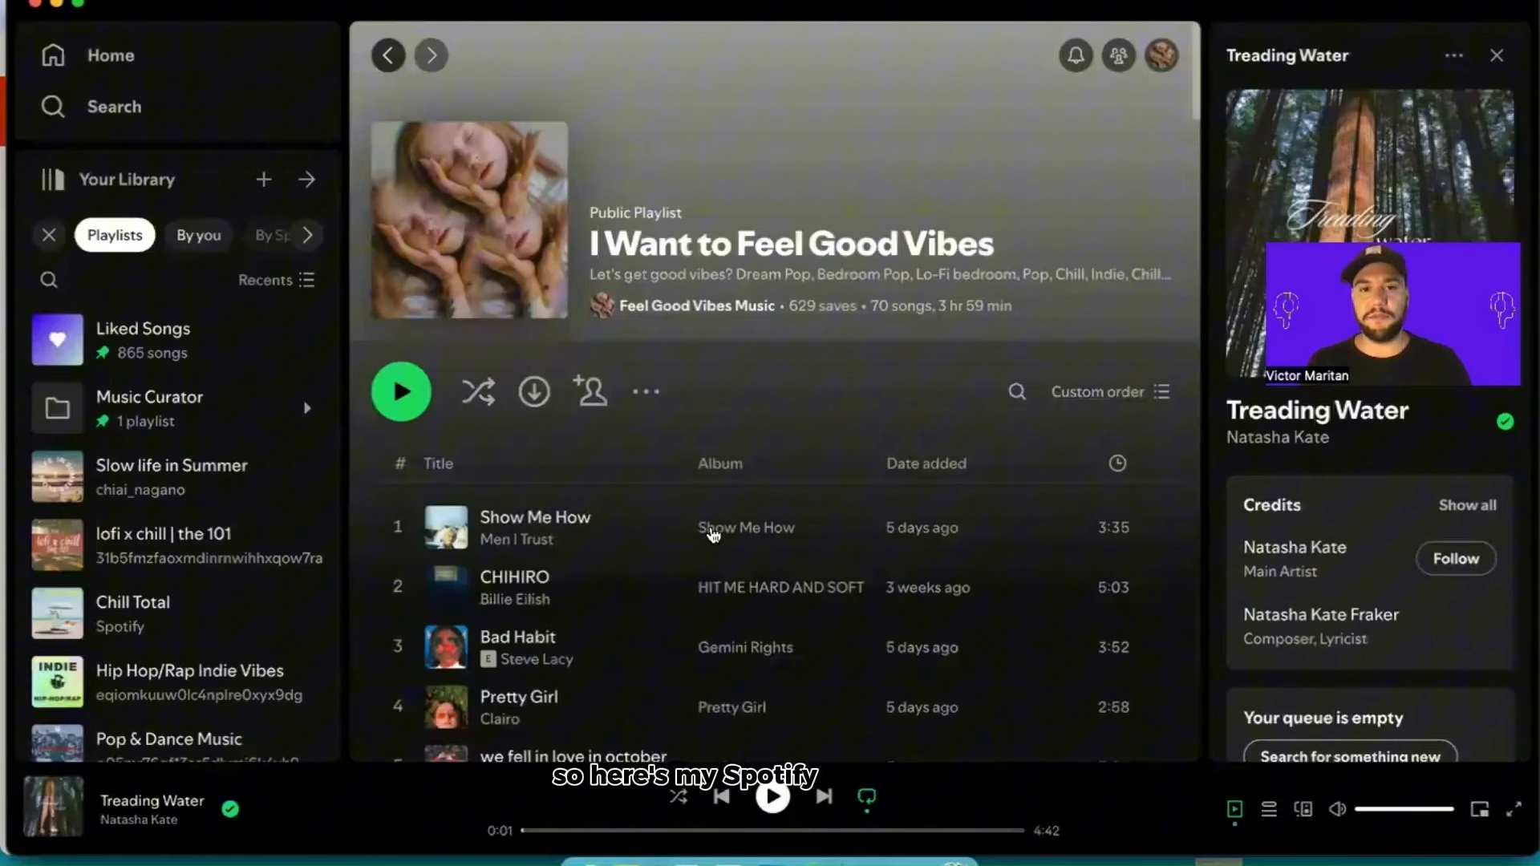
Step: Copy the link to the playlist I Want to Feel Good Vibes in Spotify and enter it as the campaign's playlist URL
scroll(712, 536, "down", 2)
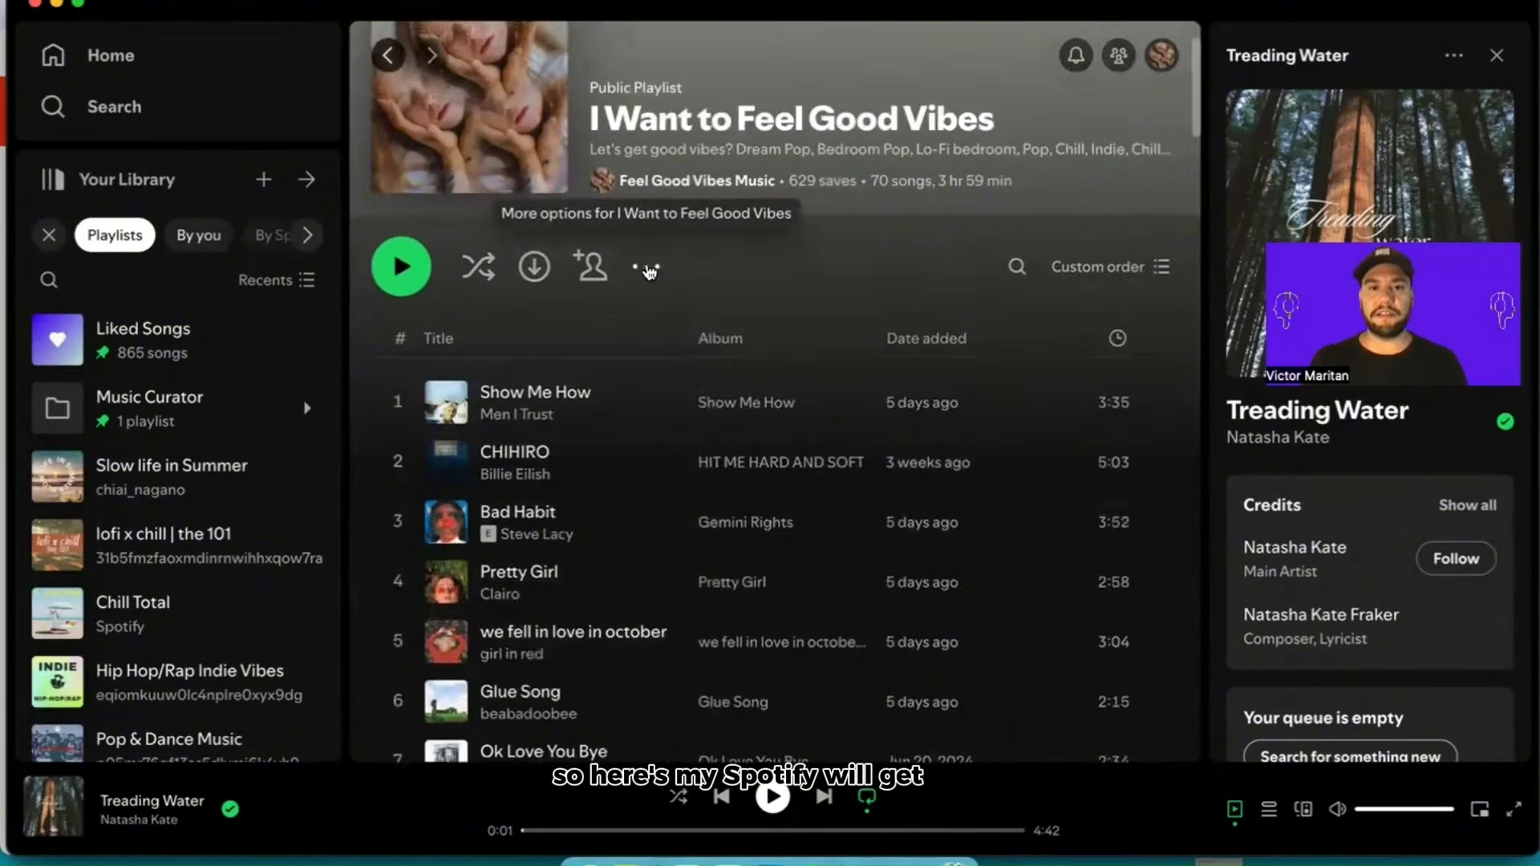
left_click(645, 273)
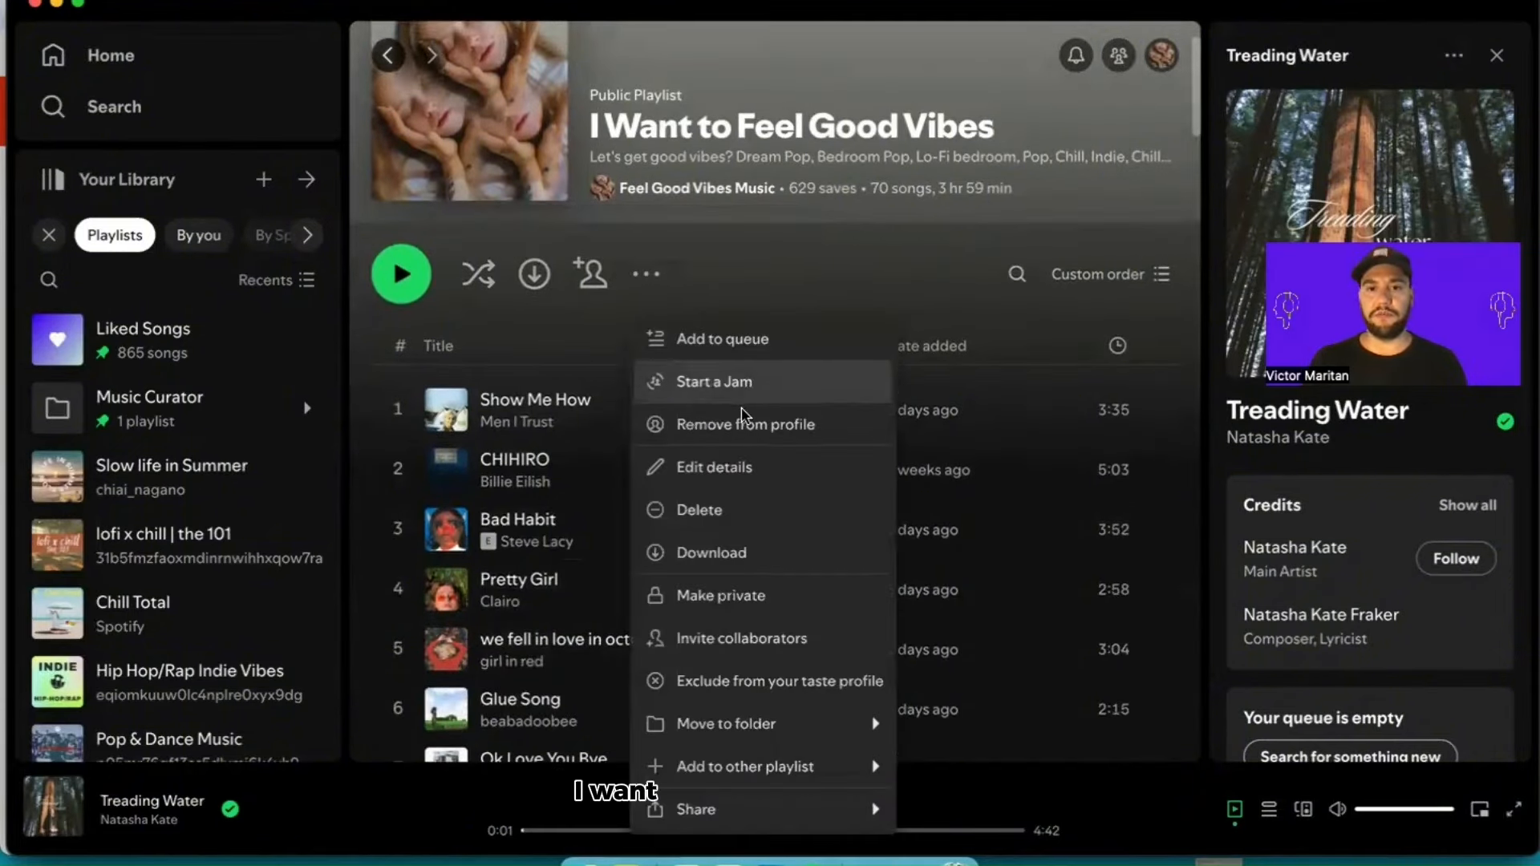
mouse_move(819, 794)
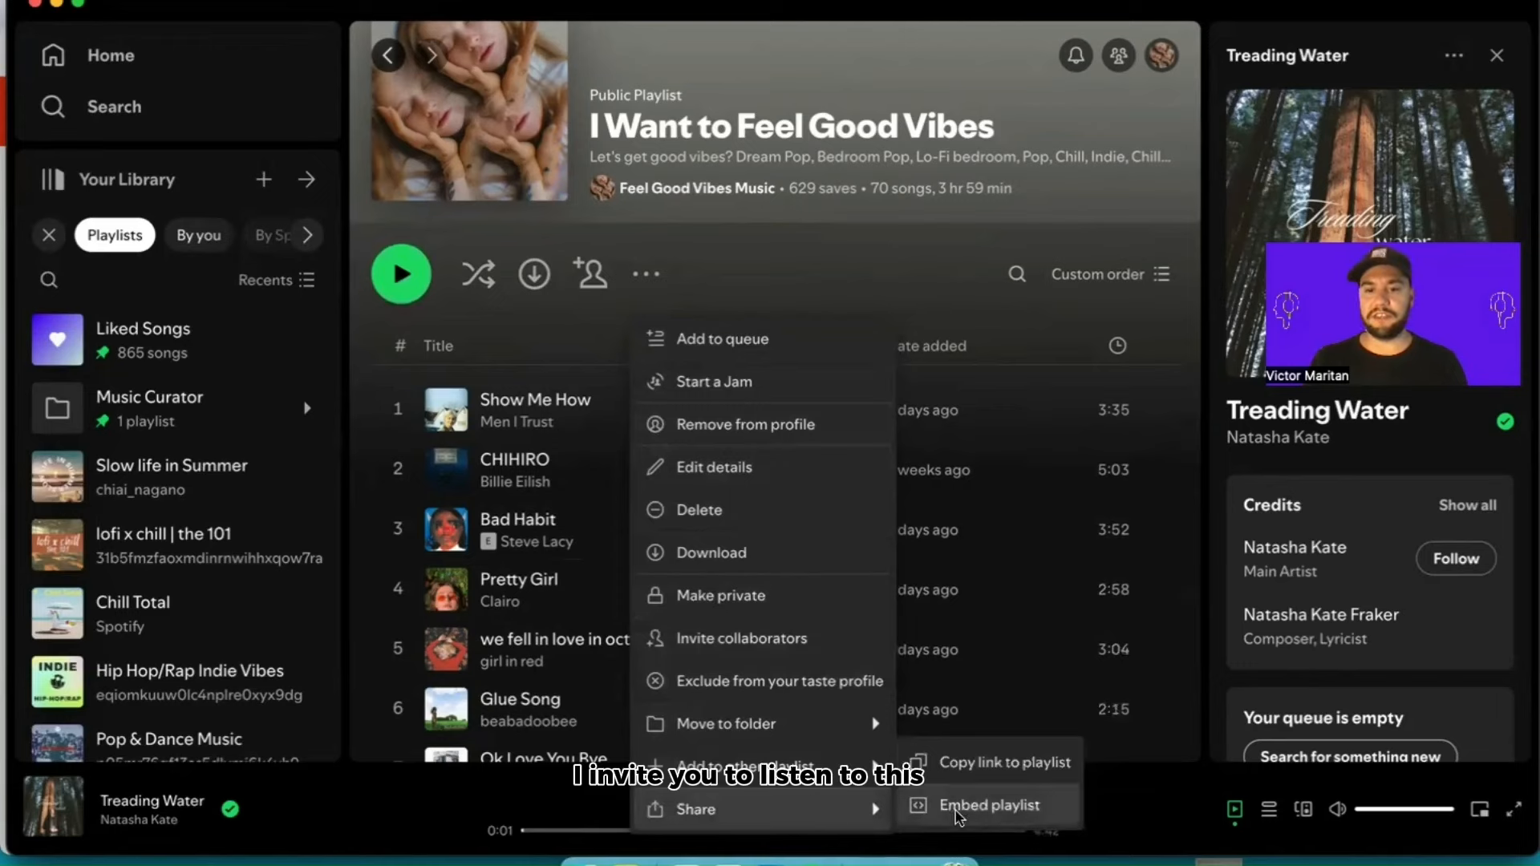
left_click(990, 762)
key("super+Tab")
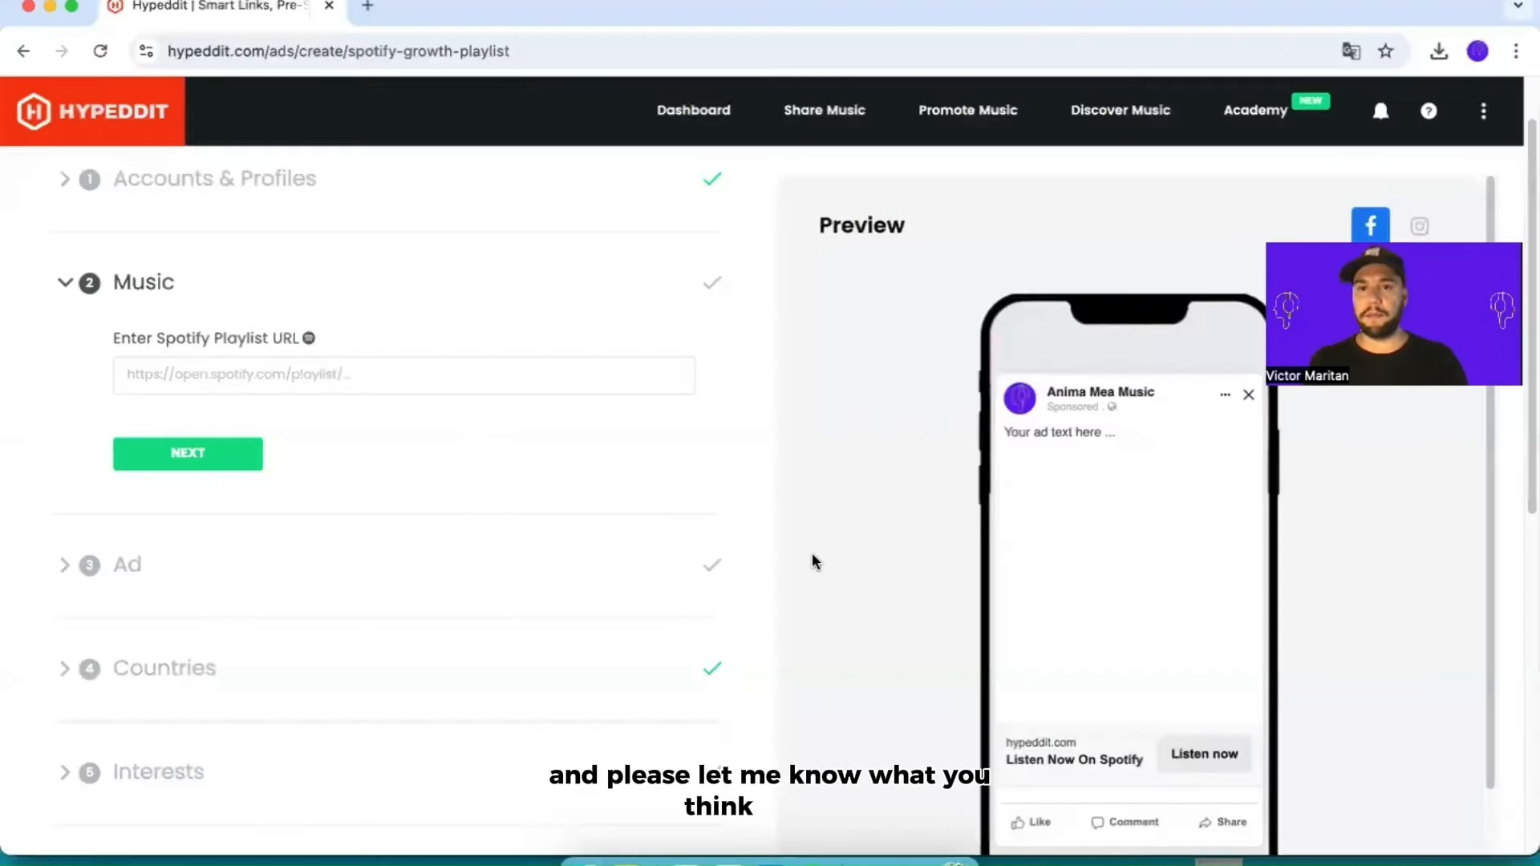
left_click(268, 378)
key("super+v")
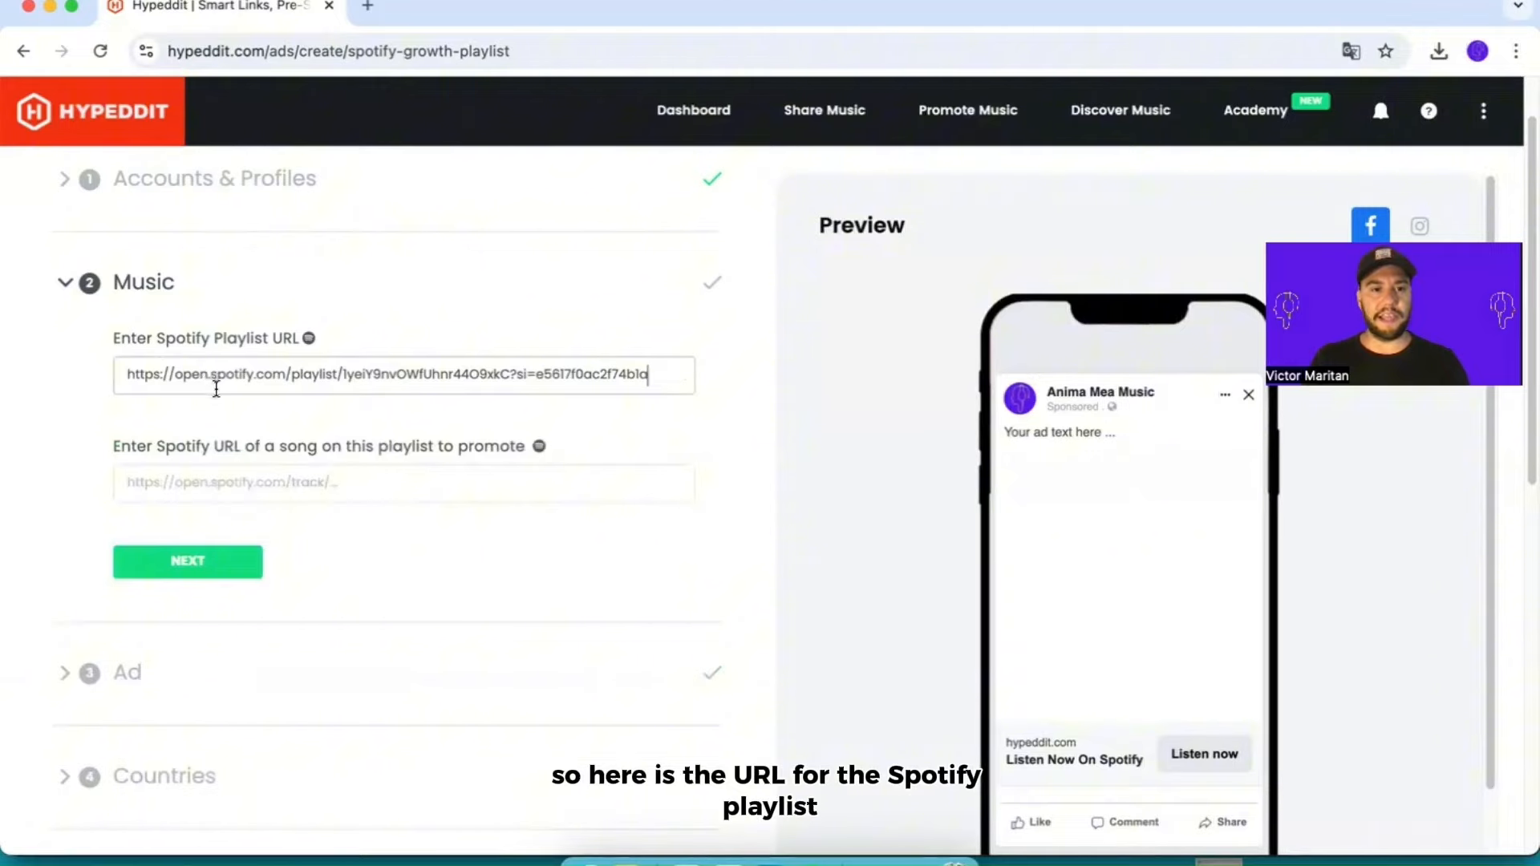
Step: Copy the link of the song Our Flight from the Spotify playlist and enter it as the URL of the song to promote
left_click(227, 481)
key("super+Tab")
scroll(702, 475, "down", 8)
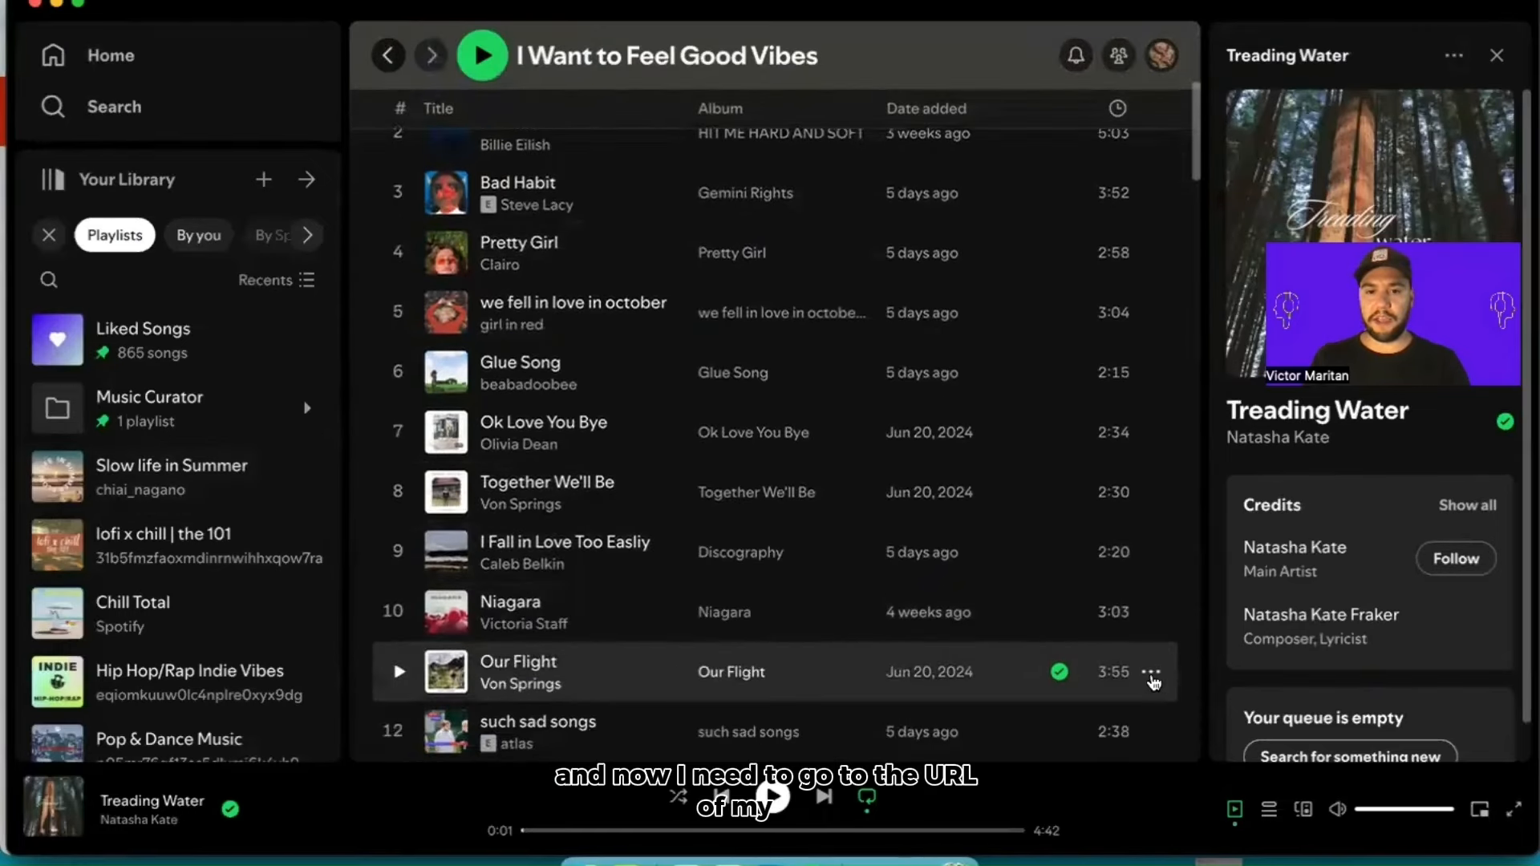
left_click(1151, 672)
mouse_move(1211, 621)
left_click(1062, 630)
key("super+Tab")
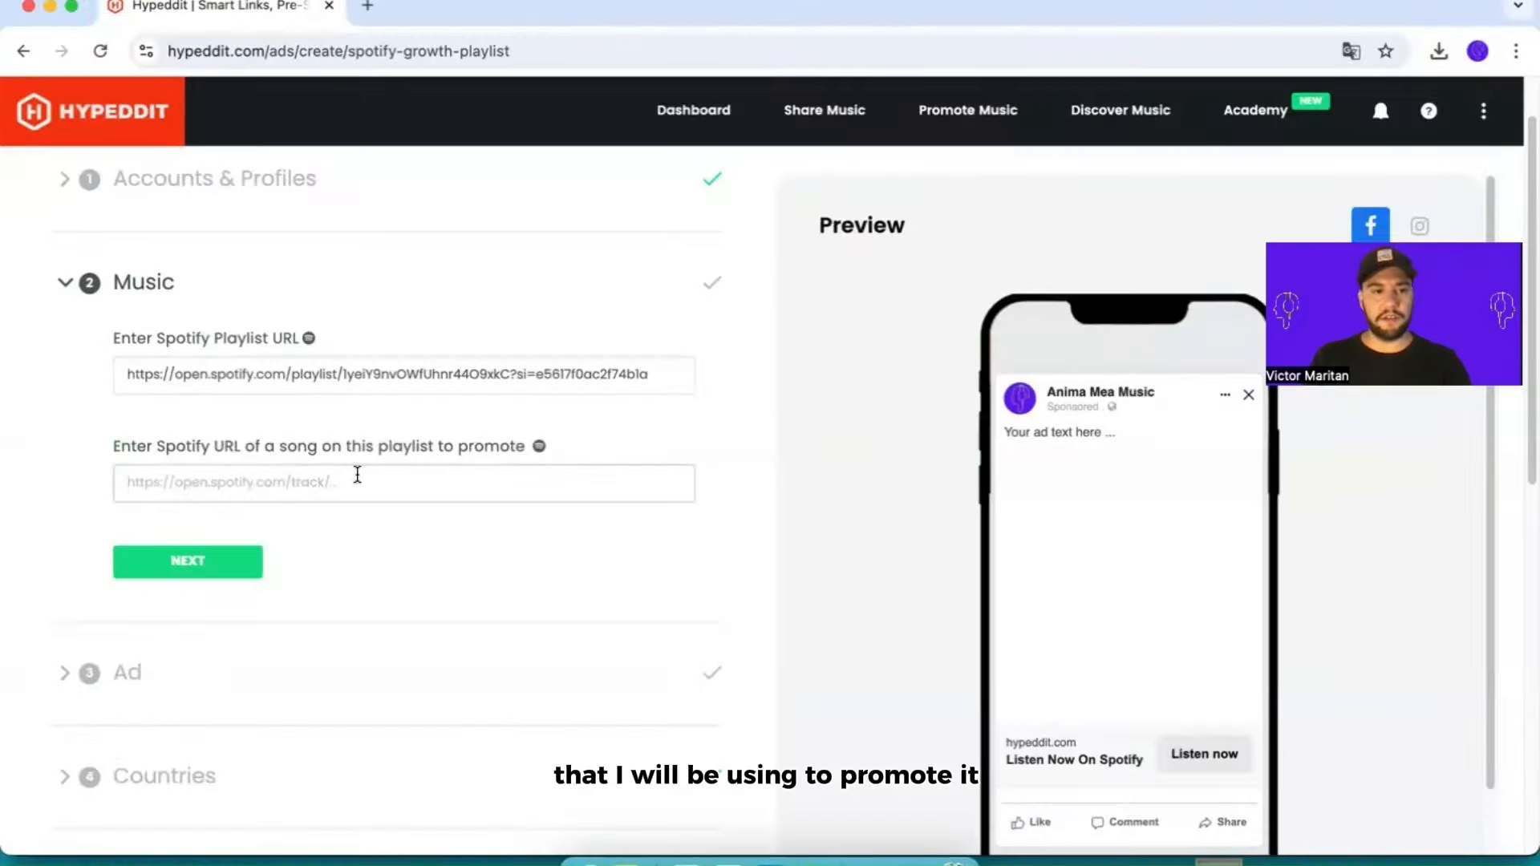
key("super+v")
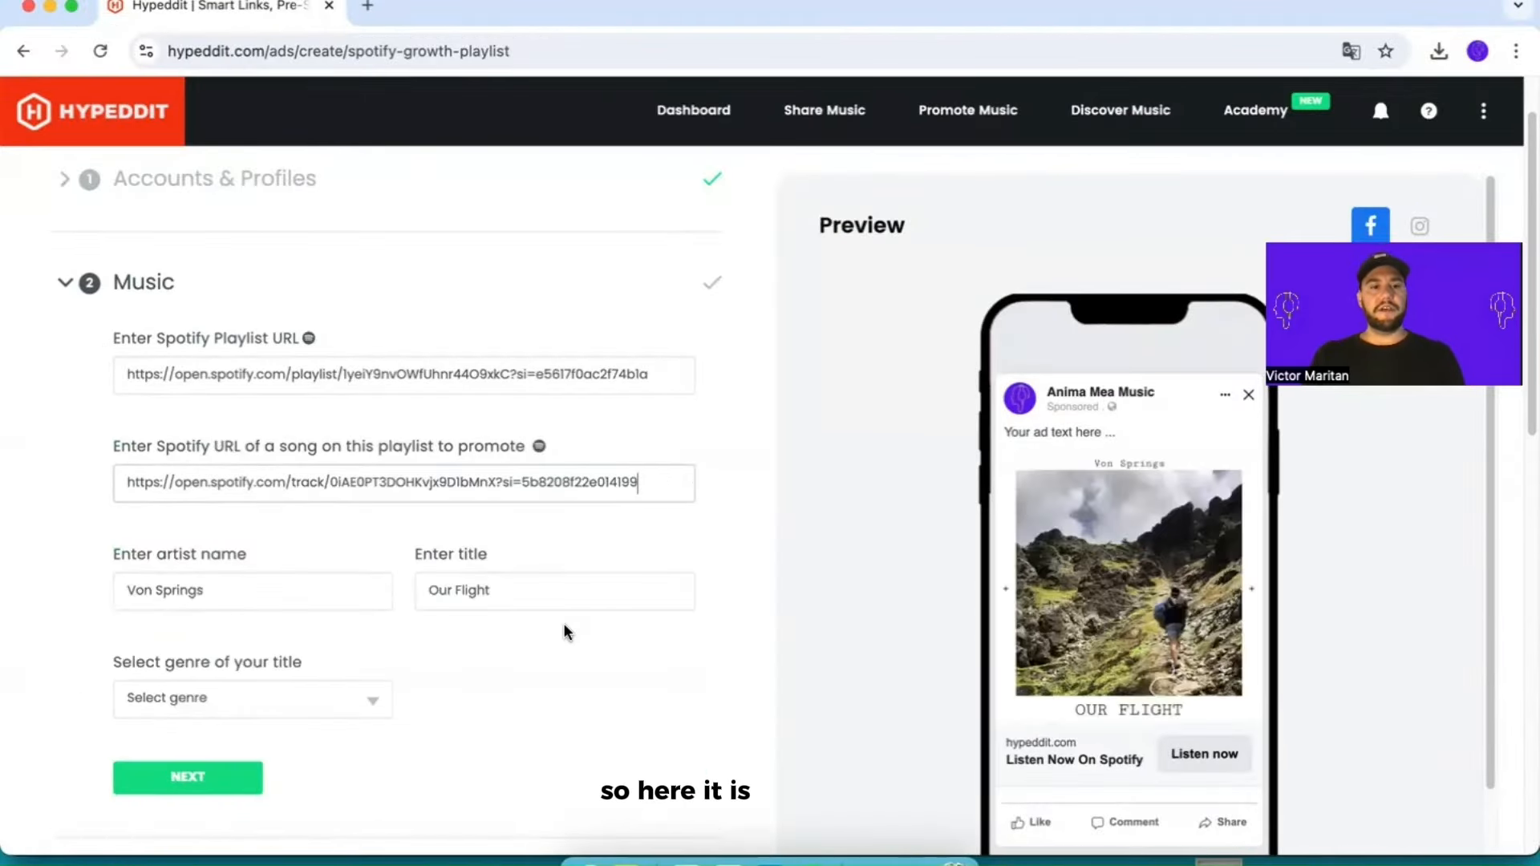
Step: Edit the artist name, set the title to Good Vibes and the genre to Pop, completing the music section
scroll(286, 594, "down", 2)
left_click_drag(248, 532, 108, 527)
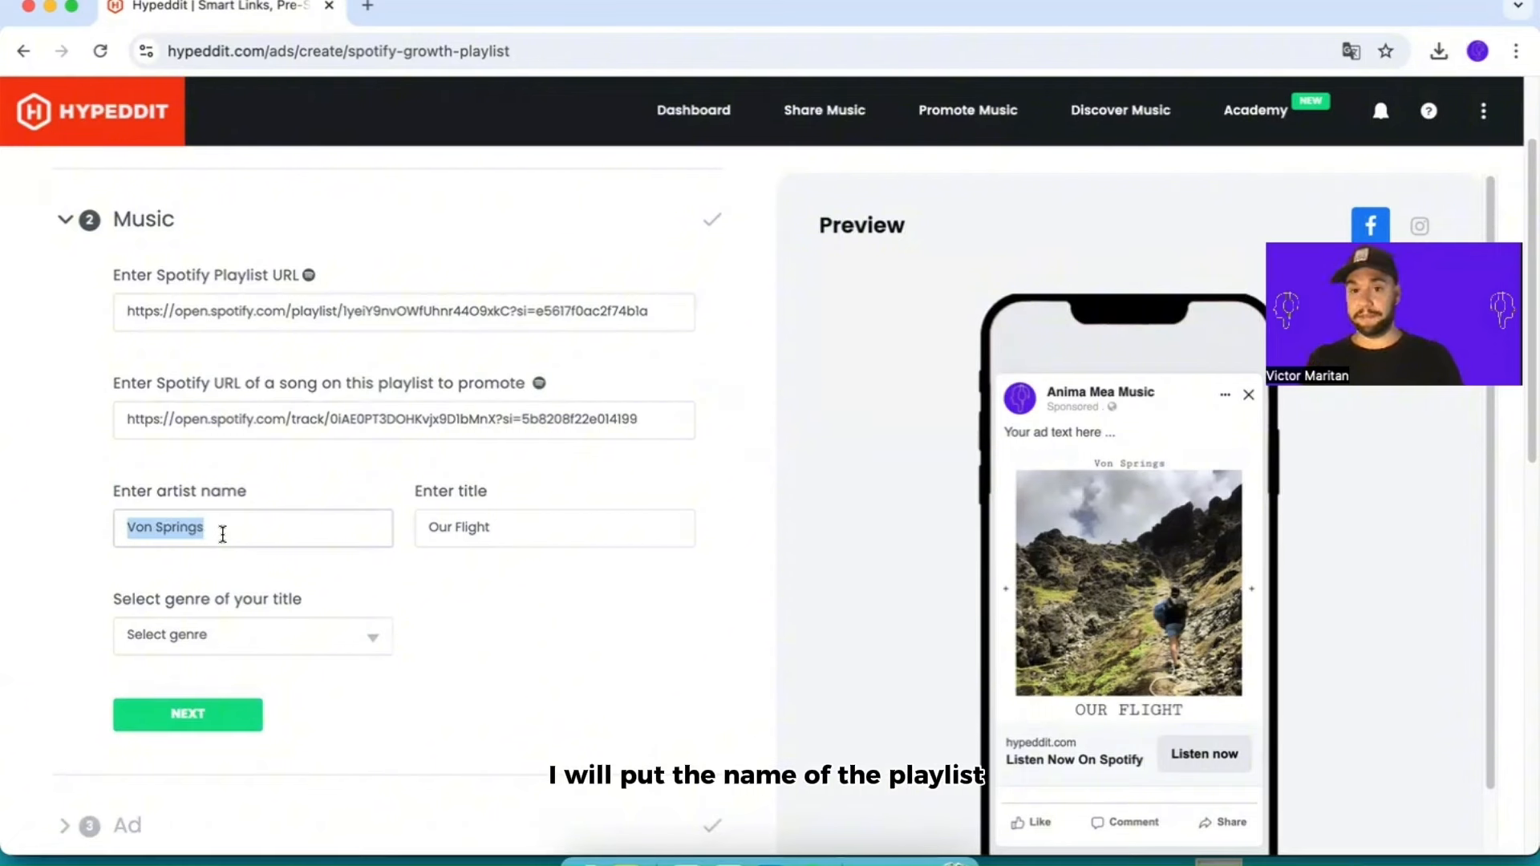
left_click(278, 637)
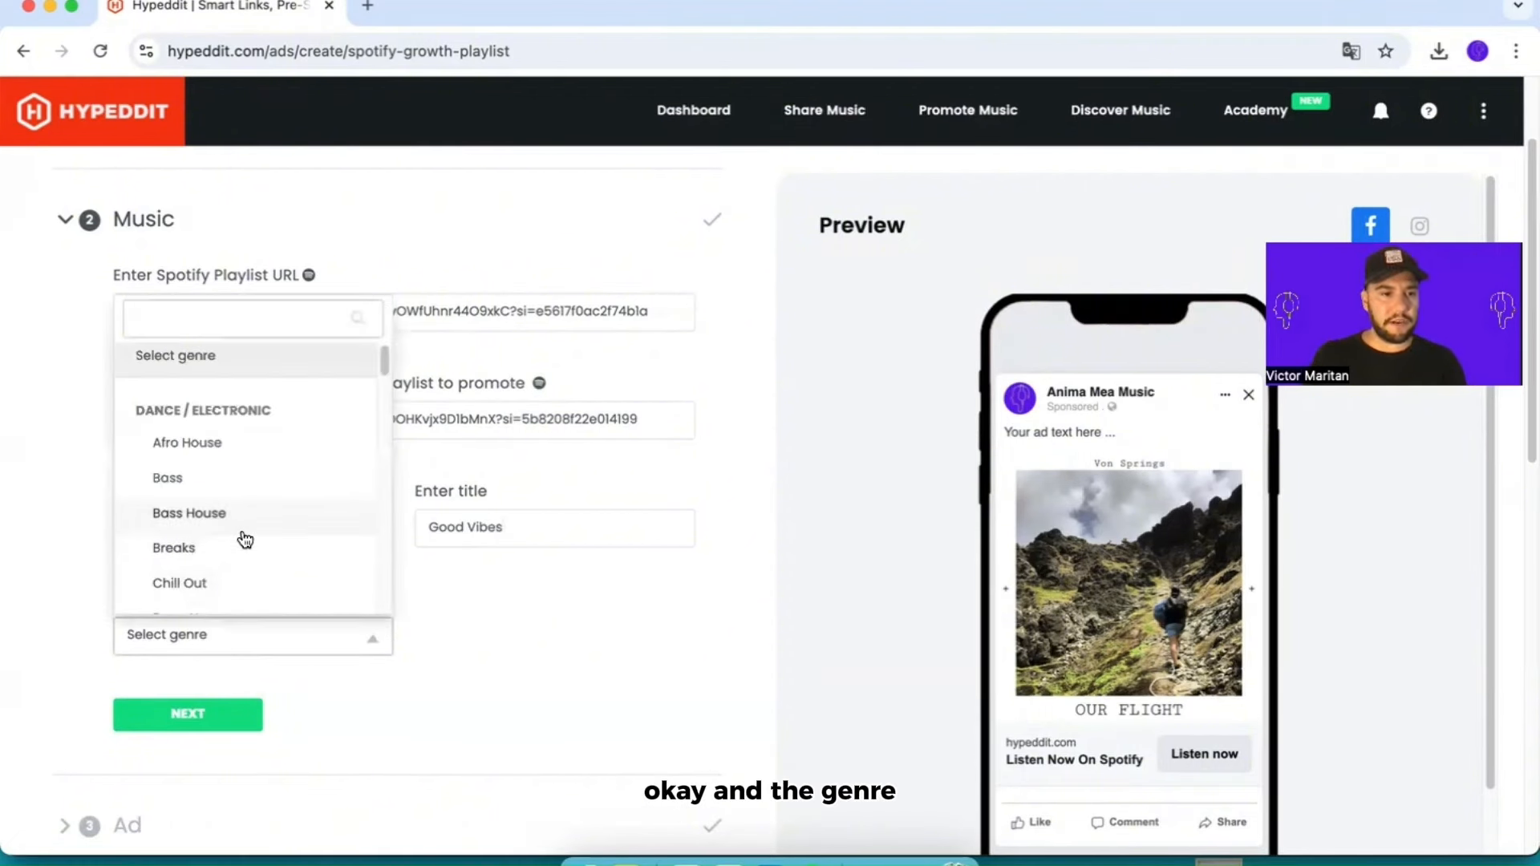
scroll(240, 540, "down", 2)
scroll(254, 538, "down", 5)
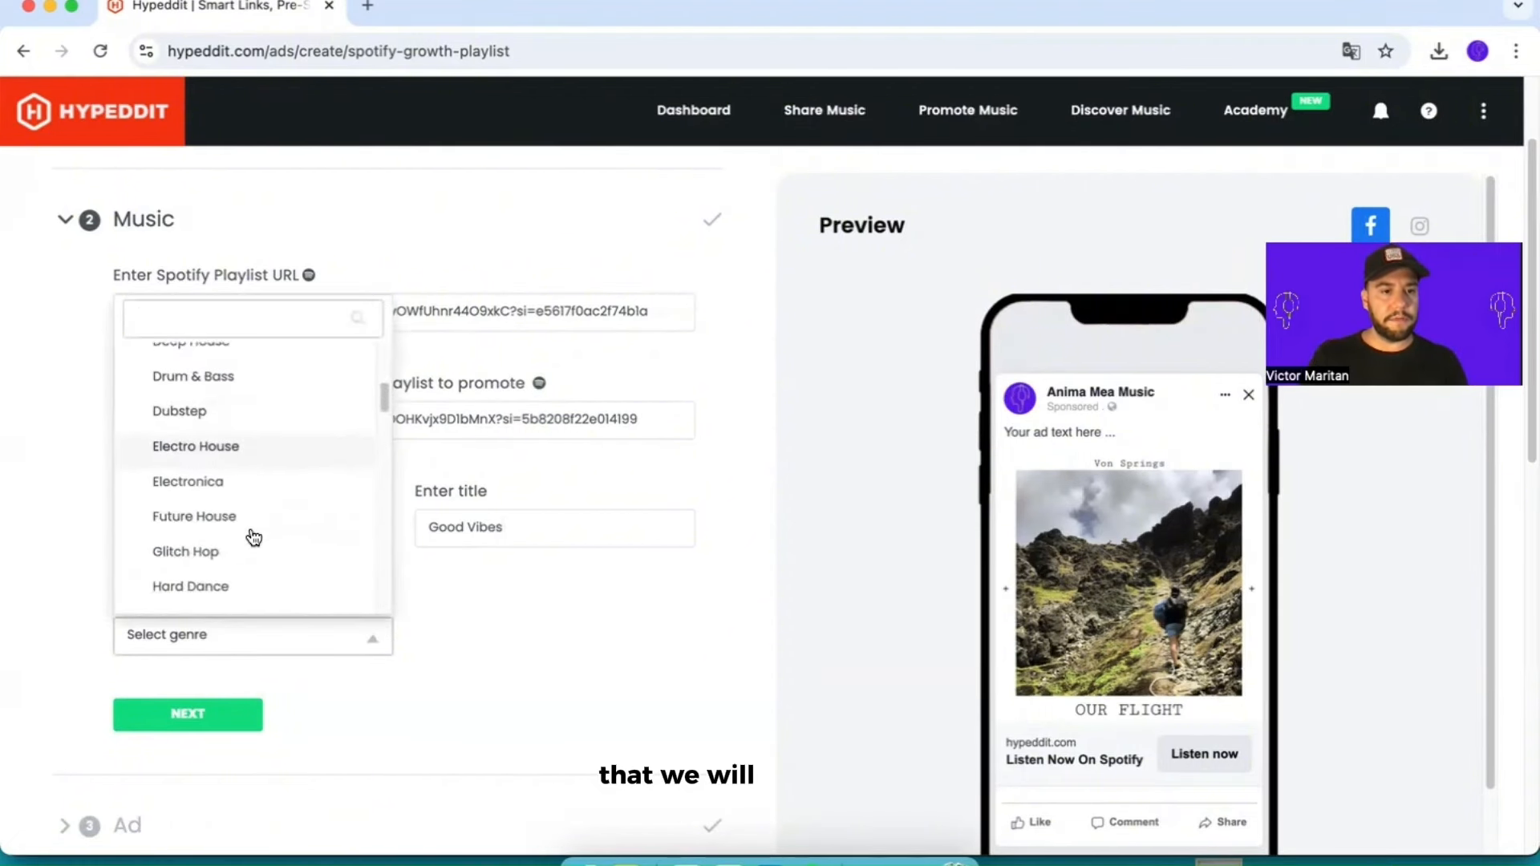
scroll(253, 537, "down", 5)
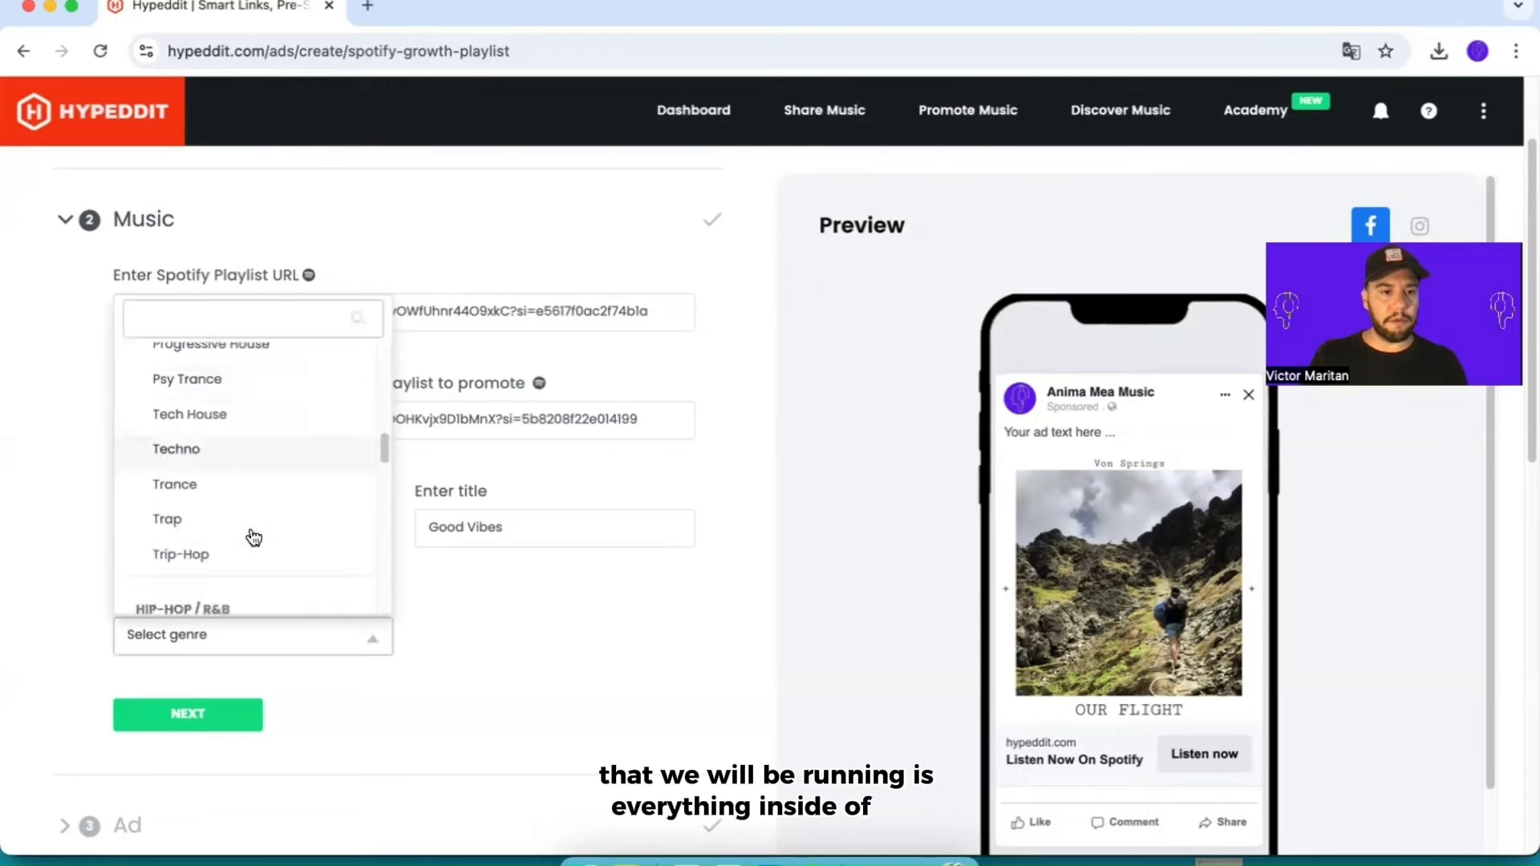
scroll(254, 538, "down", 3)
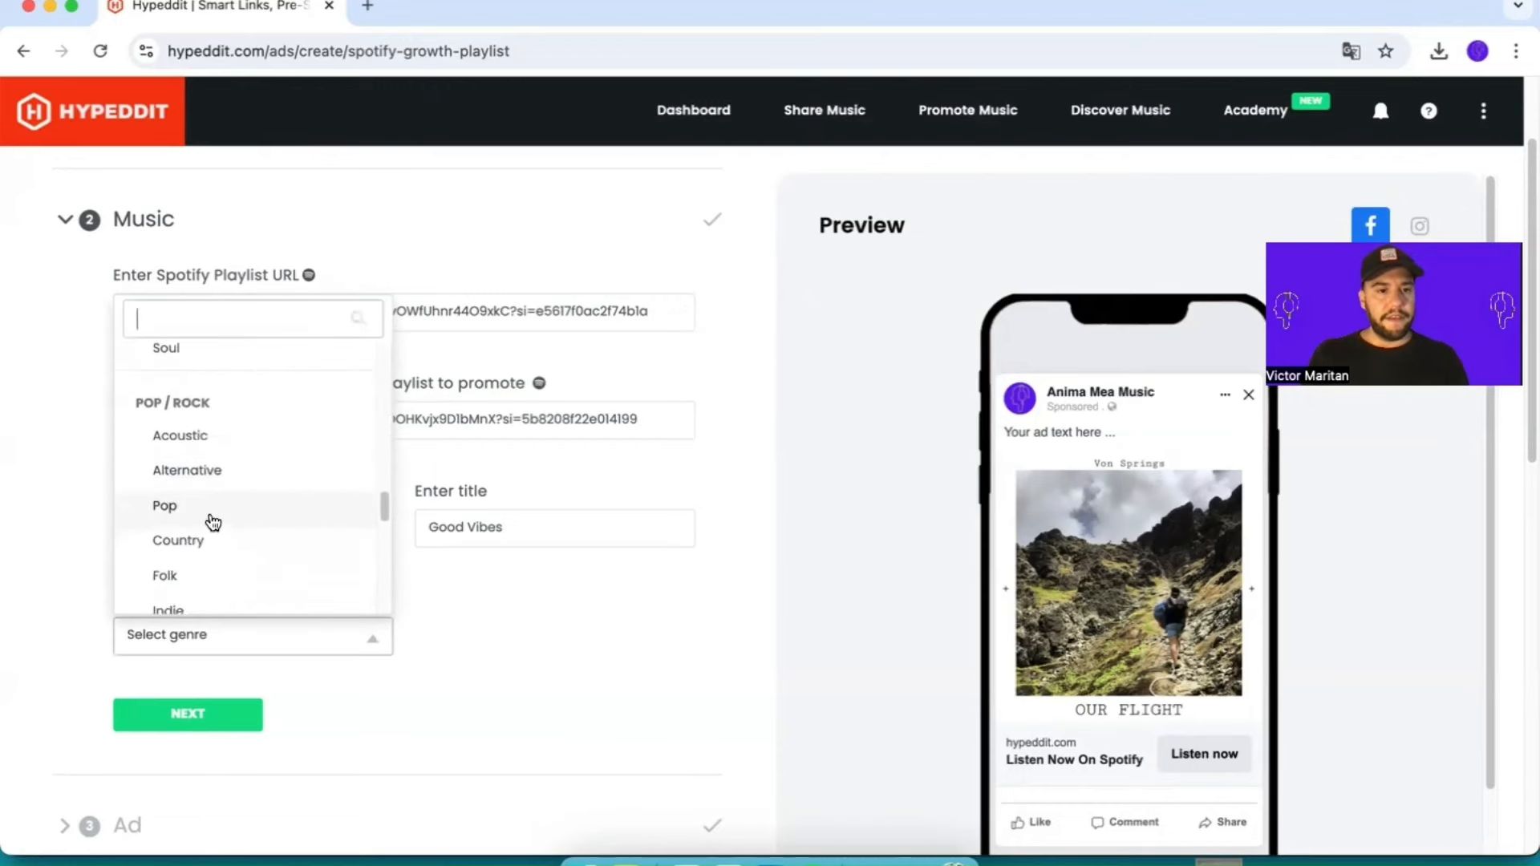
left_click(209, 517)
scroll(361, 617, "down", 2)
left_click(210, 592)
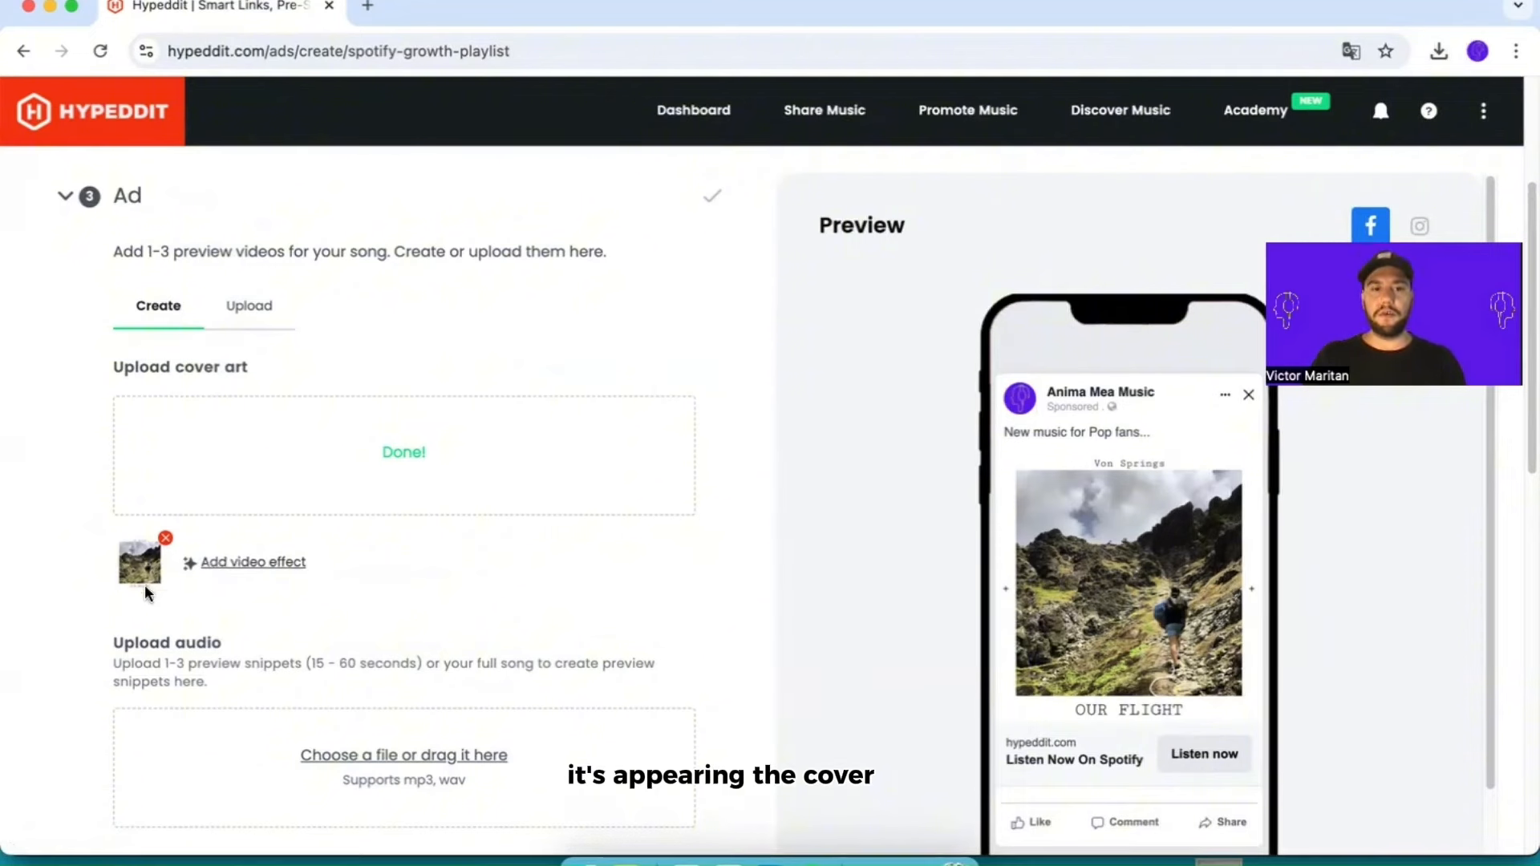
Step: Remove the imported song cover from the ad and upload the playlist's image of faces and hands as the cover art
left_click(166, 542)
left_click(883, 581)
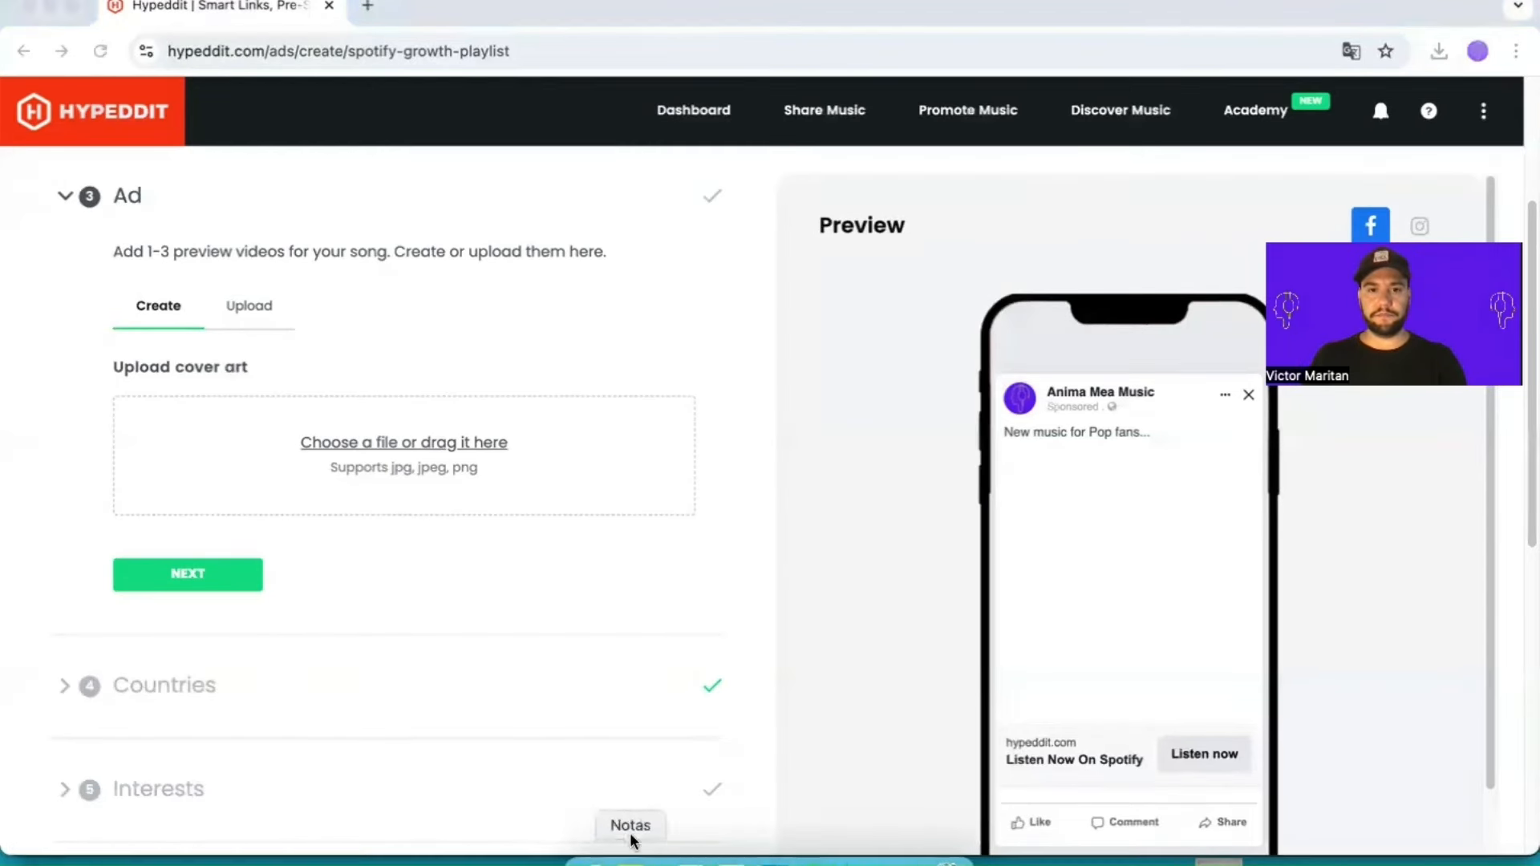
left_click(633, 835)
left_click_drag(834, 99, 154, 473)
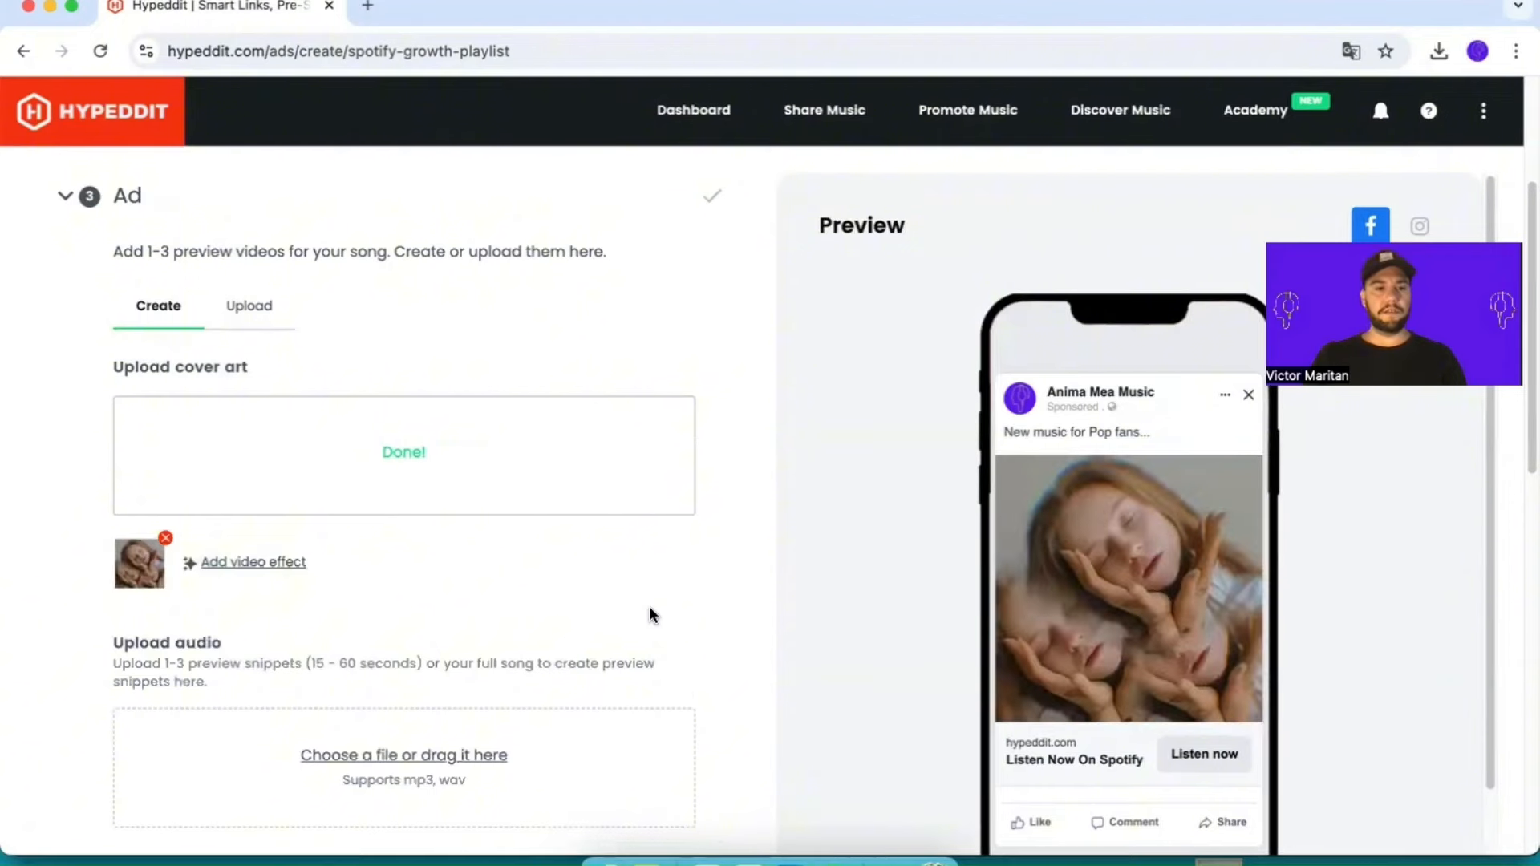
Step: Add the VHS Grain video effect to the uploaded cover art and save it
scroll(242, 478, "down", 1)
left_click(252, 522)
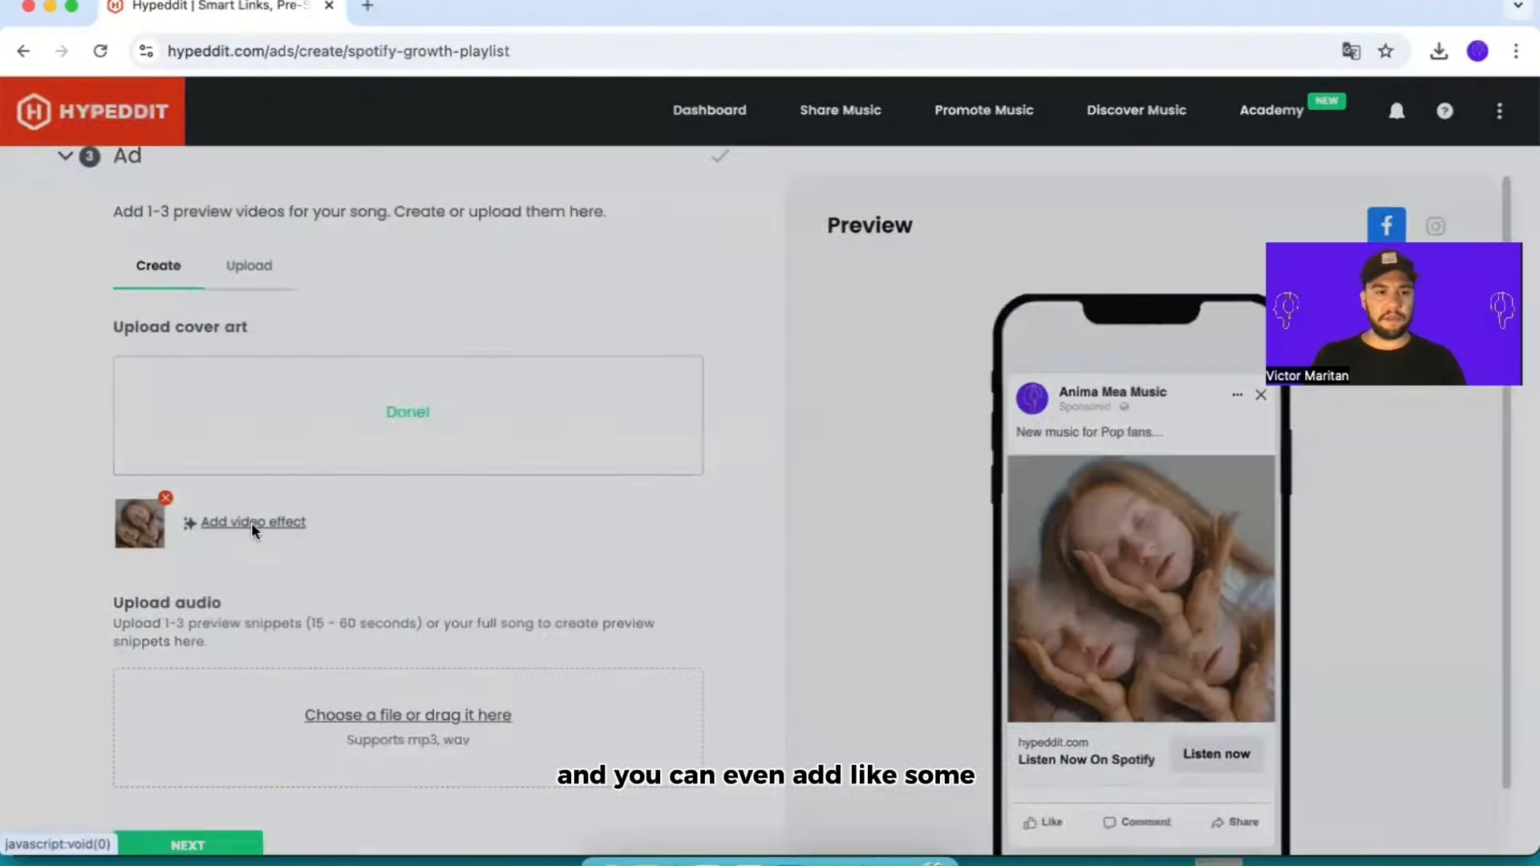
scroll(561, 585, "down", 3)
scroll(601, 639, "down", 3)
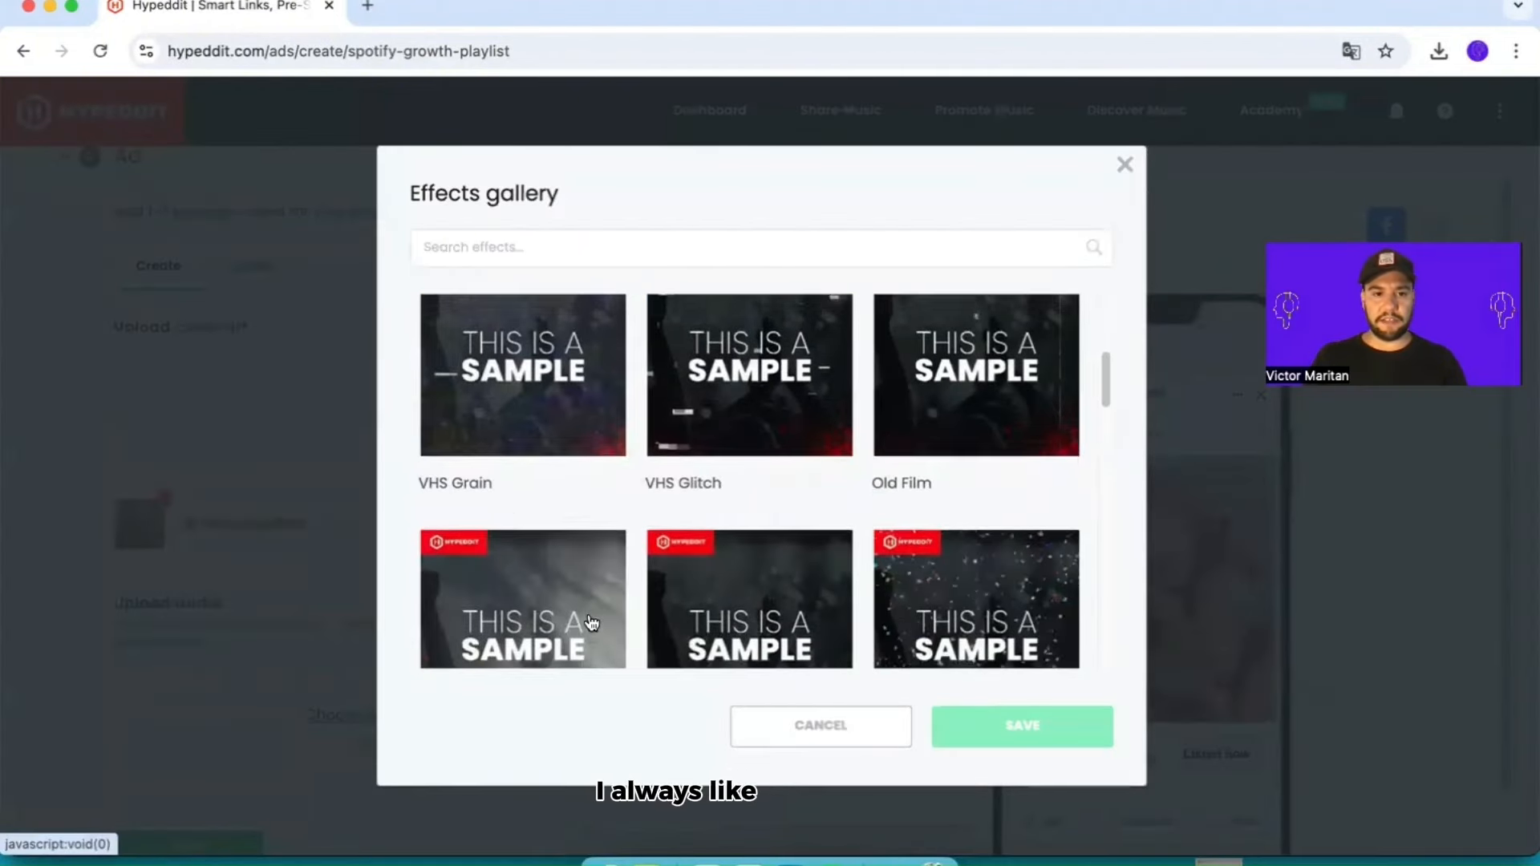
left_click(627, 430)
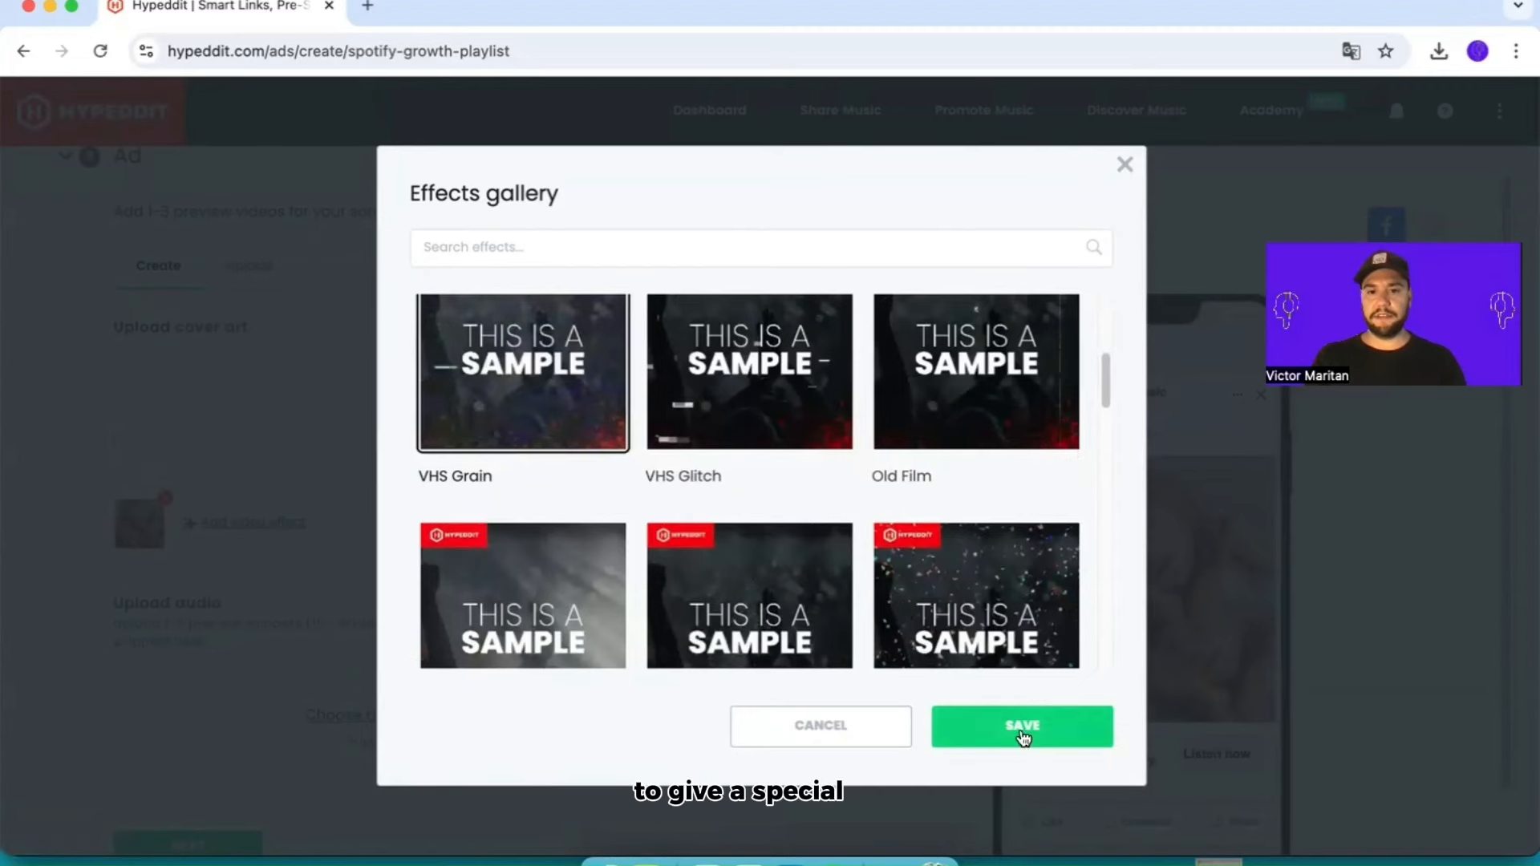
left_click(1017, 730)
Step: Upload the song's audio file as the source for the ad's preview snippets
scroll(705, 601, "down", 2)
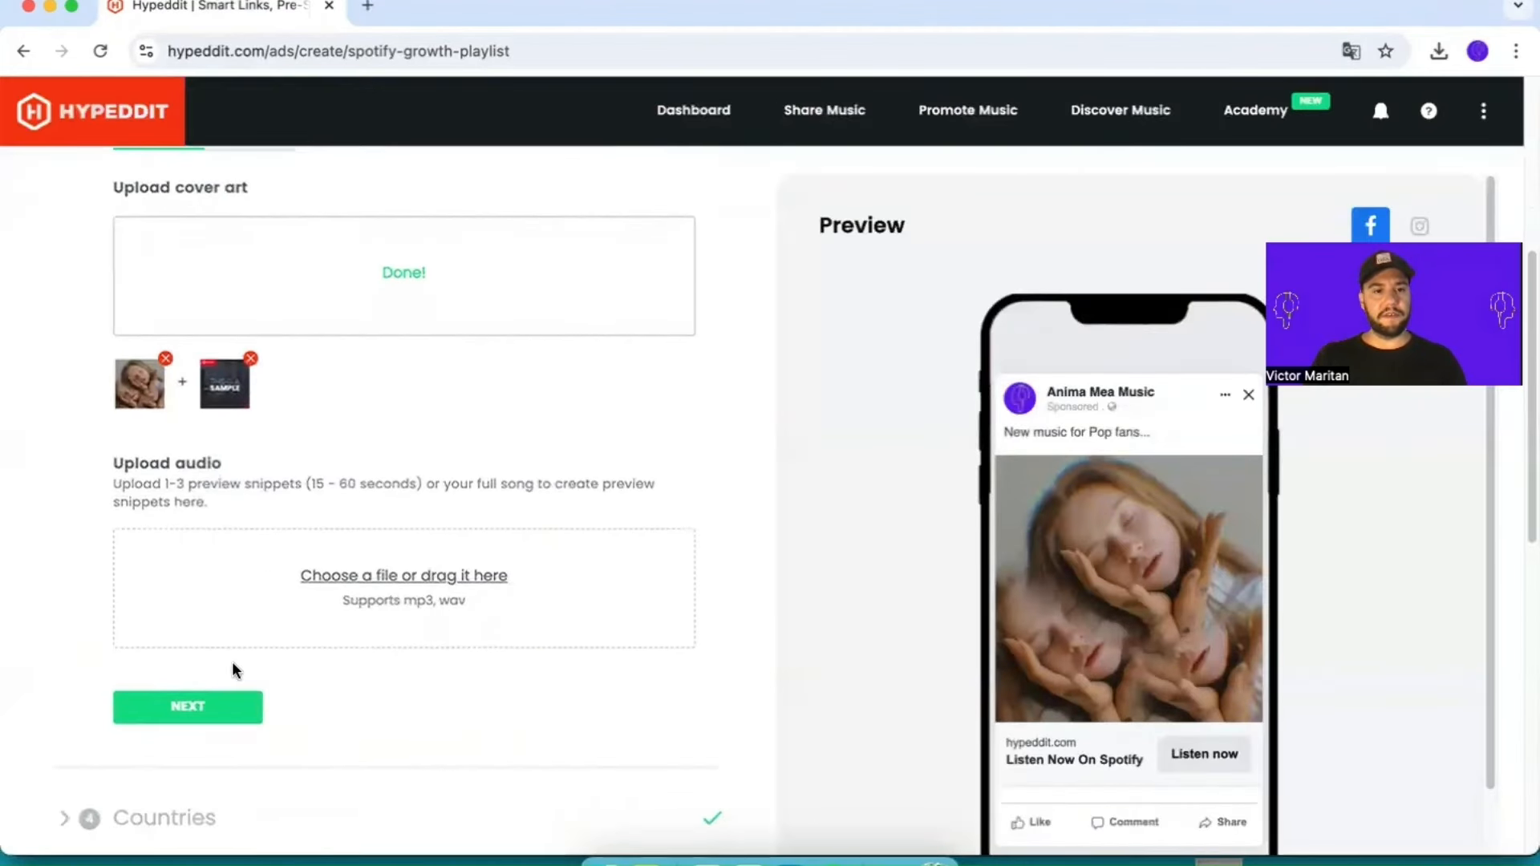
scroll(415, 710, "down", 1)
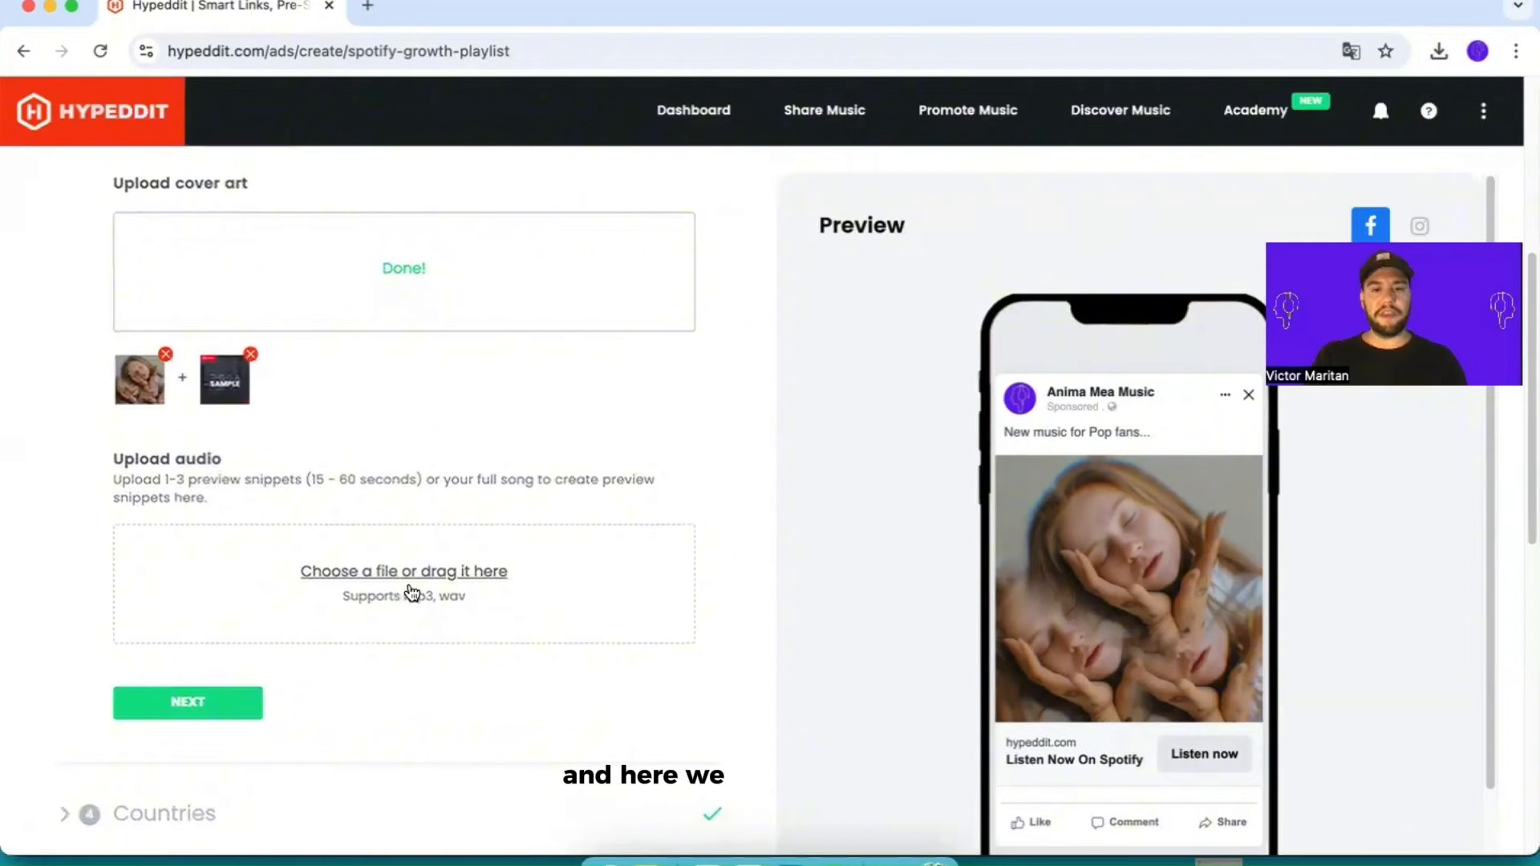
scroll(449, 589, "down", 1)
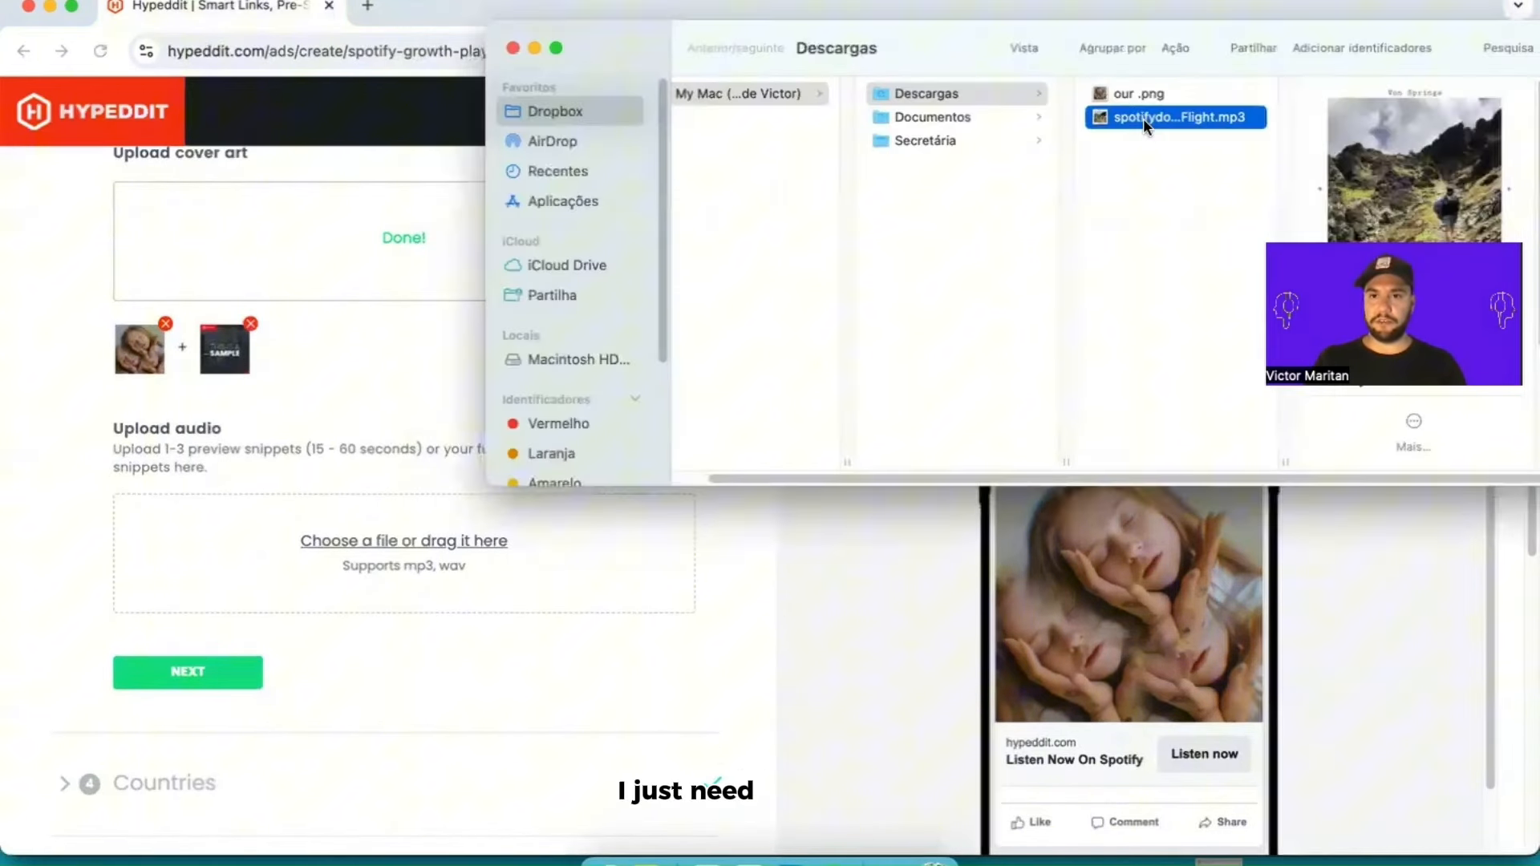
left_click_drag(1143, 118, 358, 566)
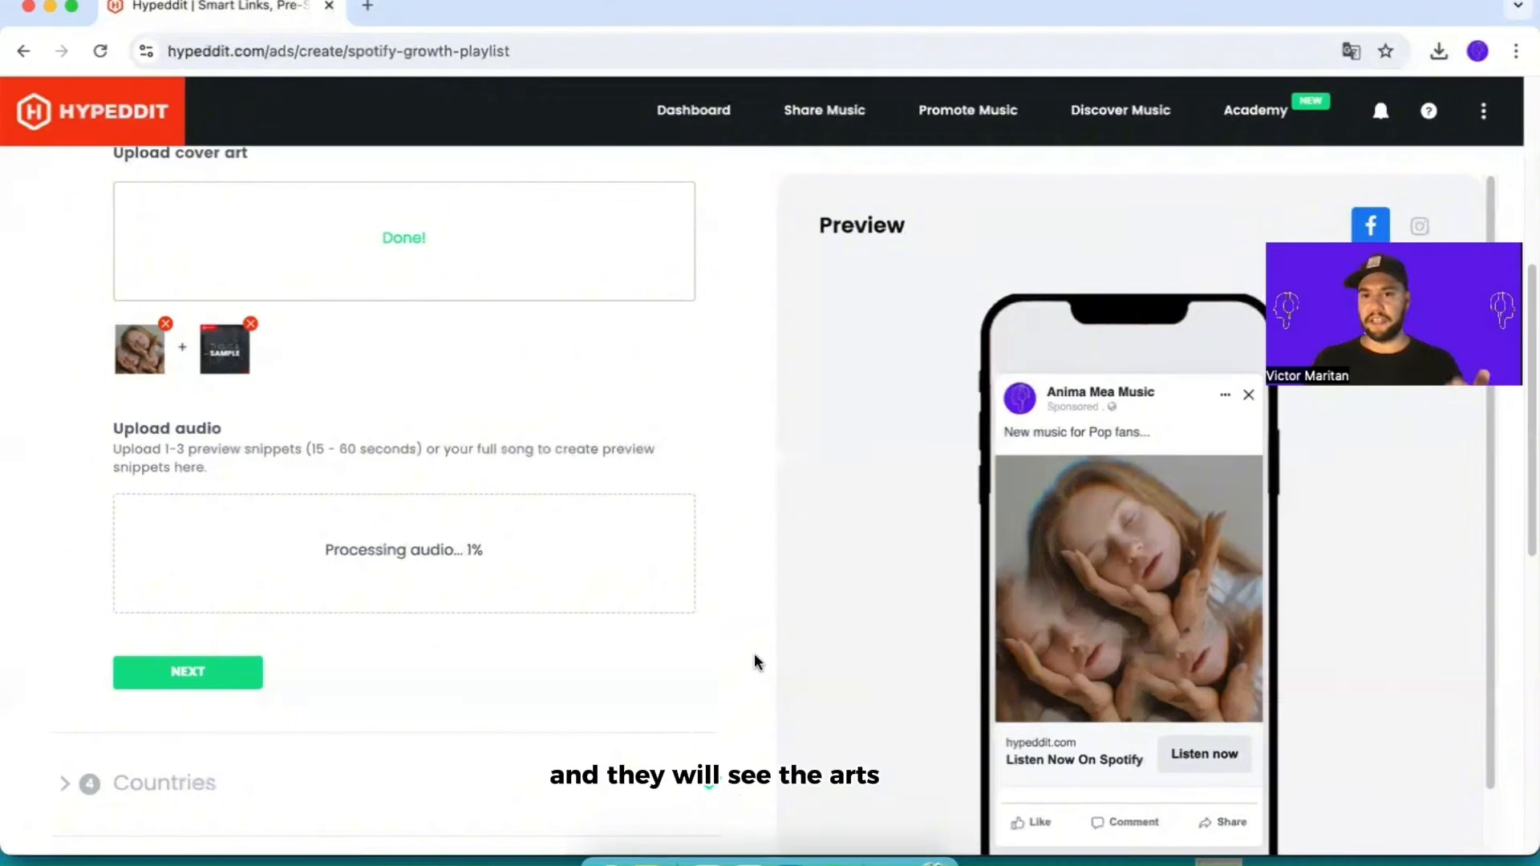
scroll(764, 635, "down", 1)
scroll(1187, 689, "down", 2)
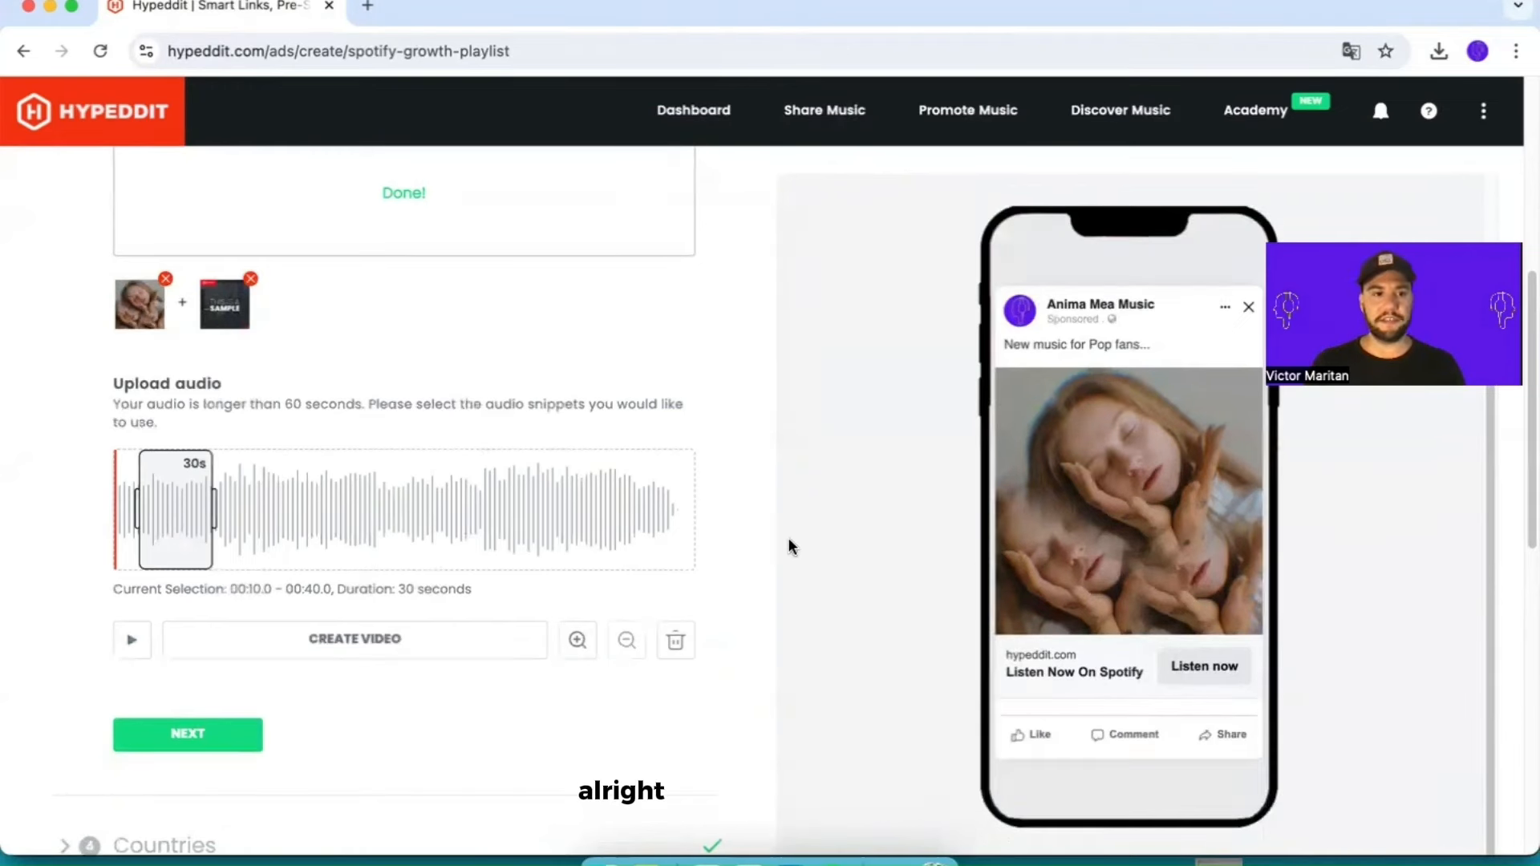
Step: Select 30-second snippets of the song, including 00:41.24 to 01:11.24, and create three preview ad videos from them
left_click_drag(172, 505, 243, 494)
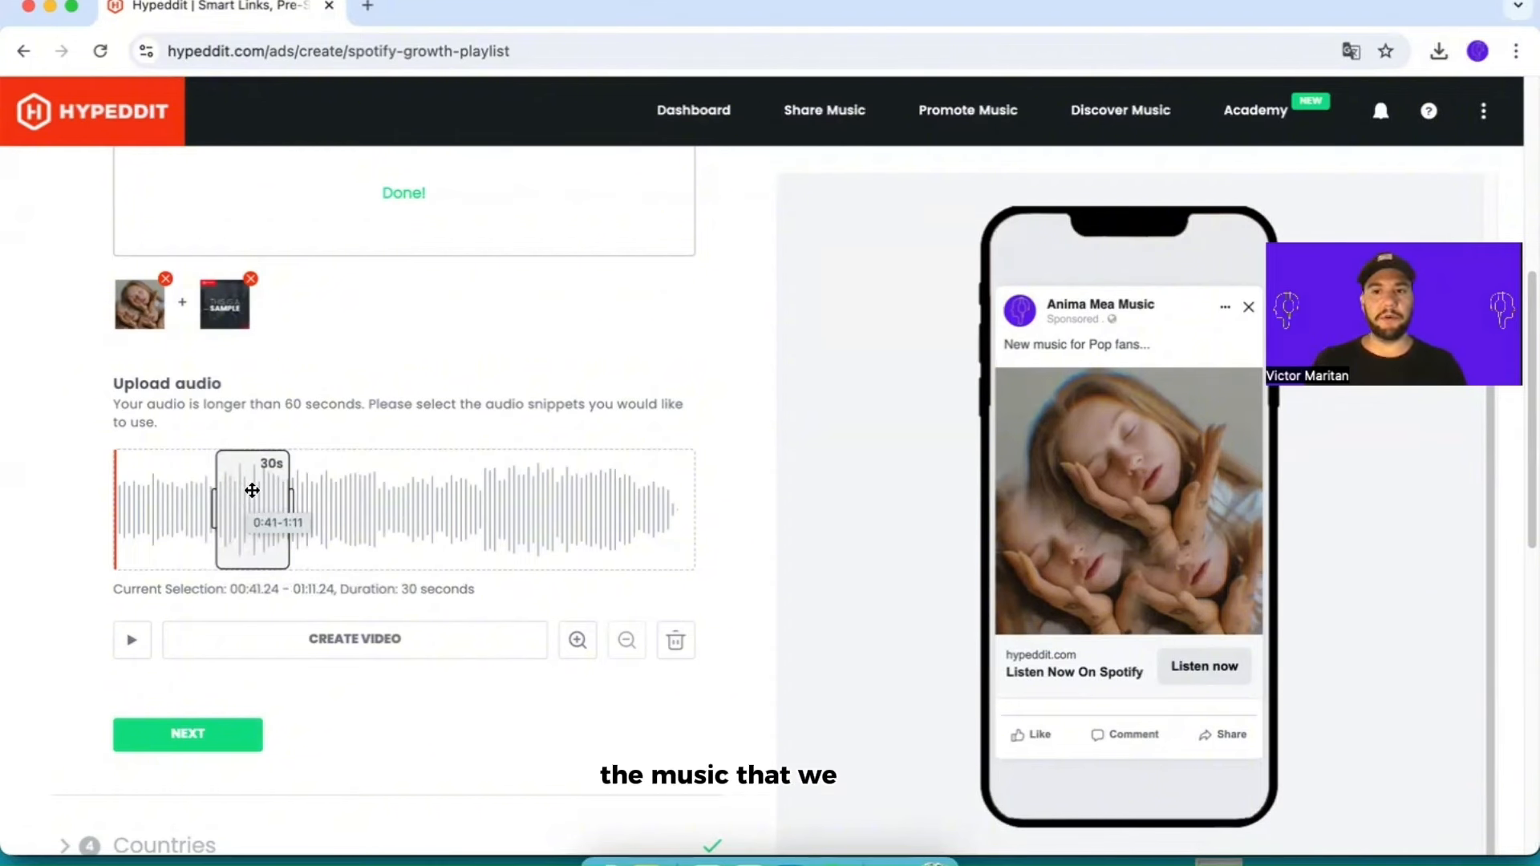
left_click(133, 648)
left_click_drag(282, 508, 429, 279)
left_click(370, 421)
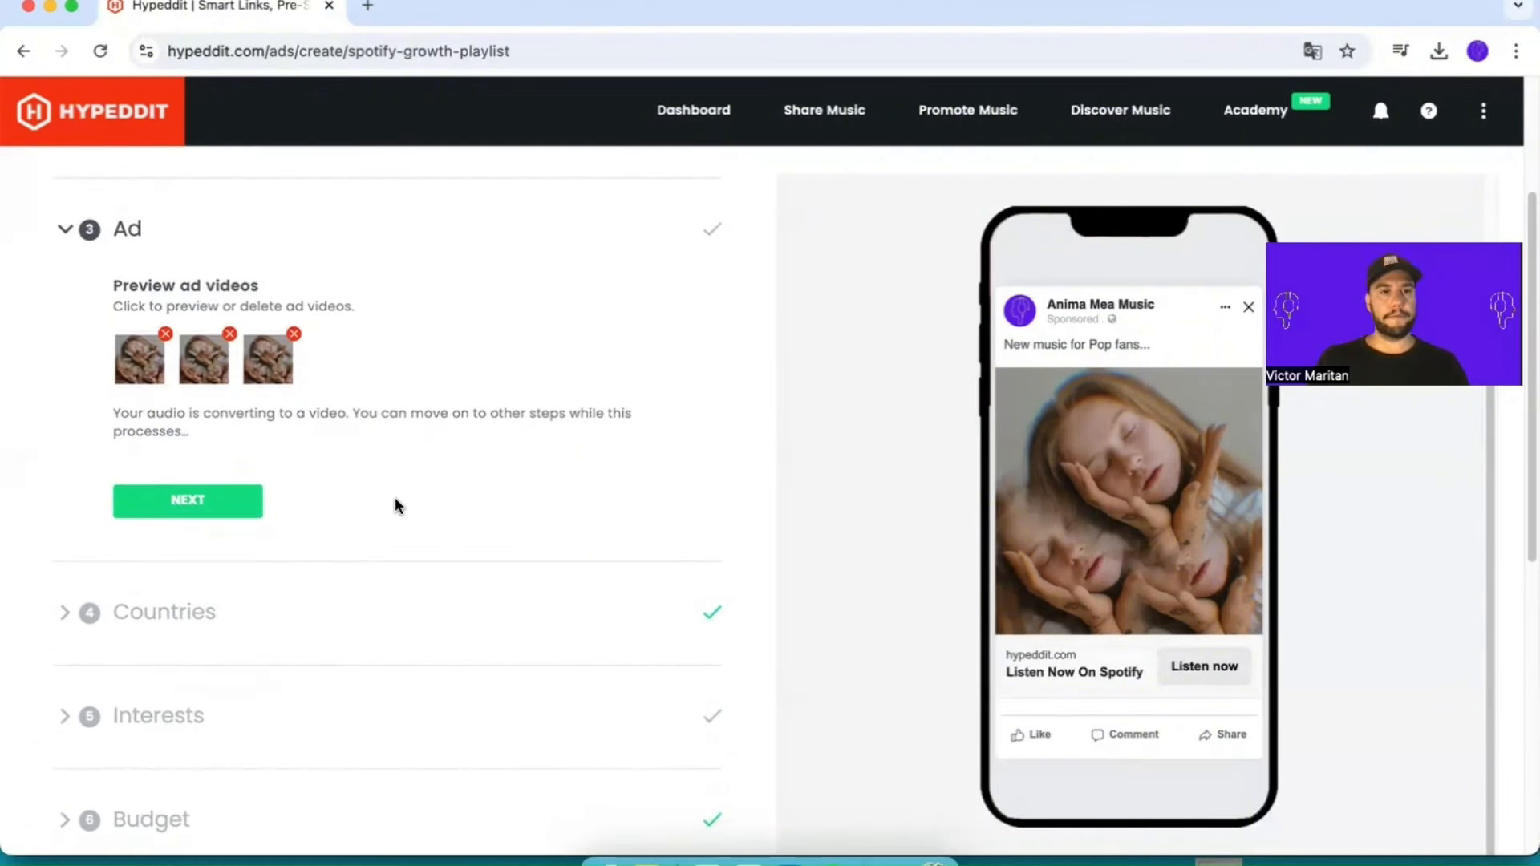
Step: Complete the ad section and accept the Tier One and Two Countries group as the campaign's target countries
scroll(409, 412, "down", 1)
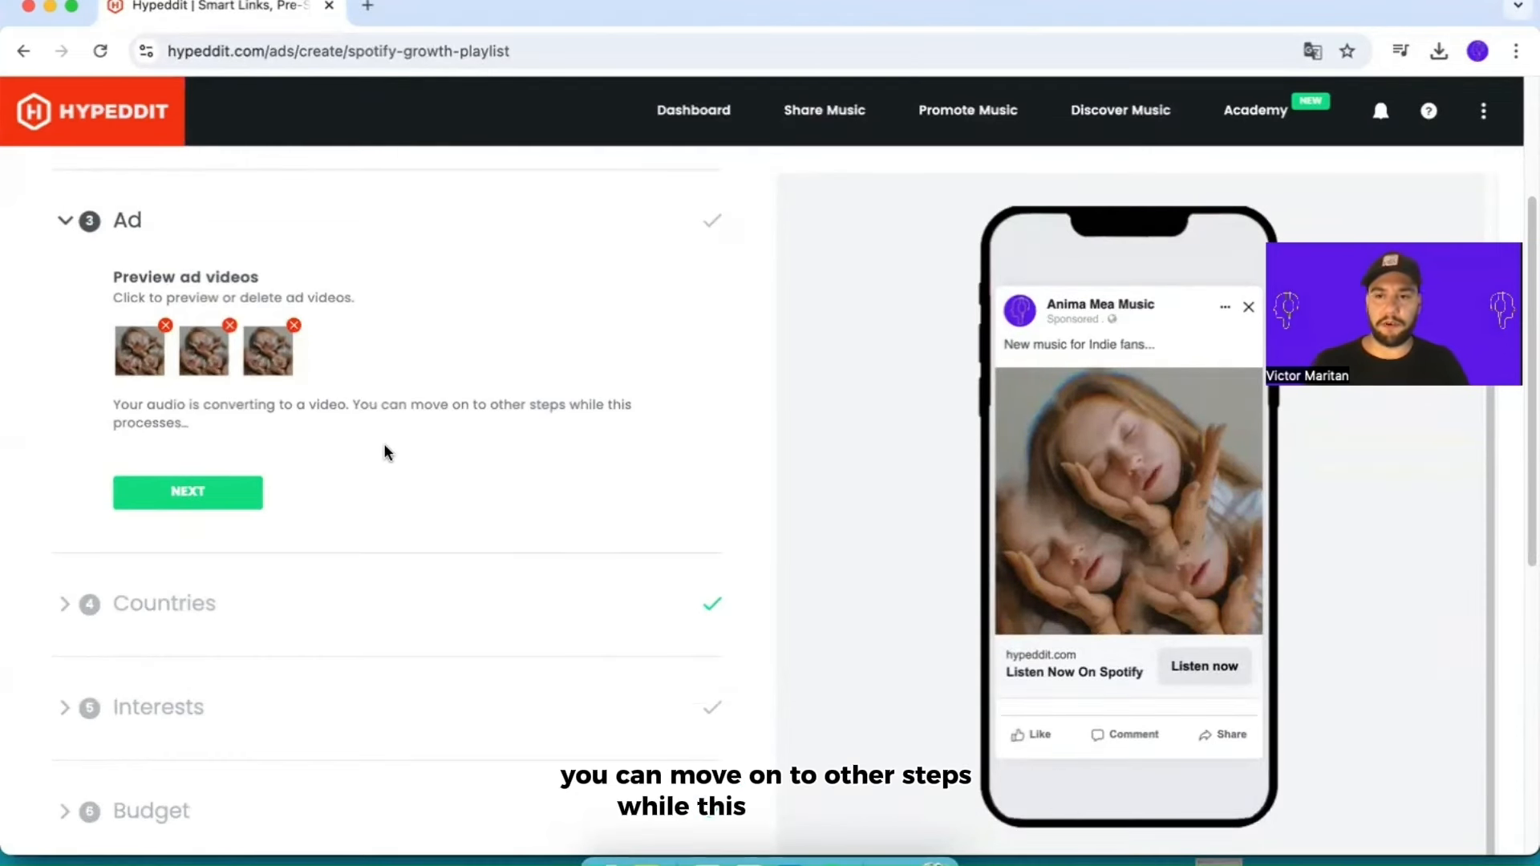
left_click(210, 501)
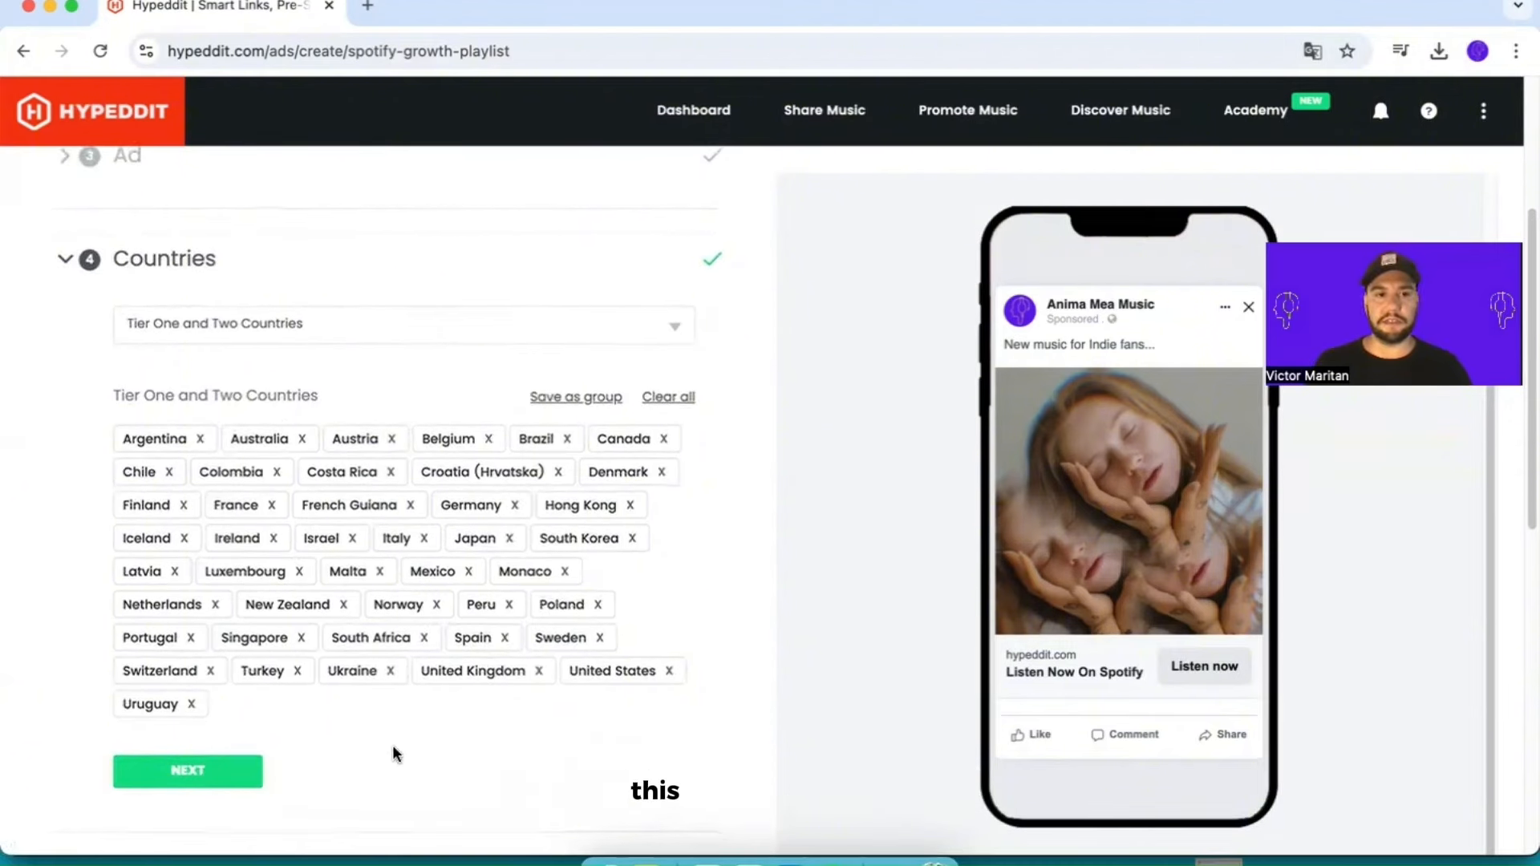
scroll(392, 745, "down", 3)
scroll(381, 704, "up", 3)
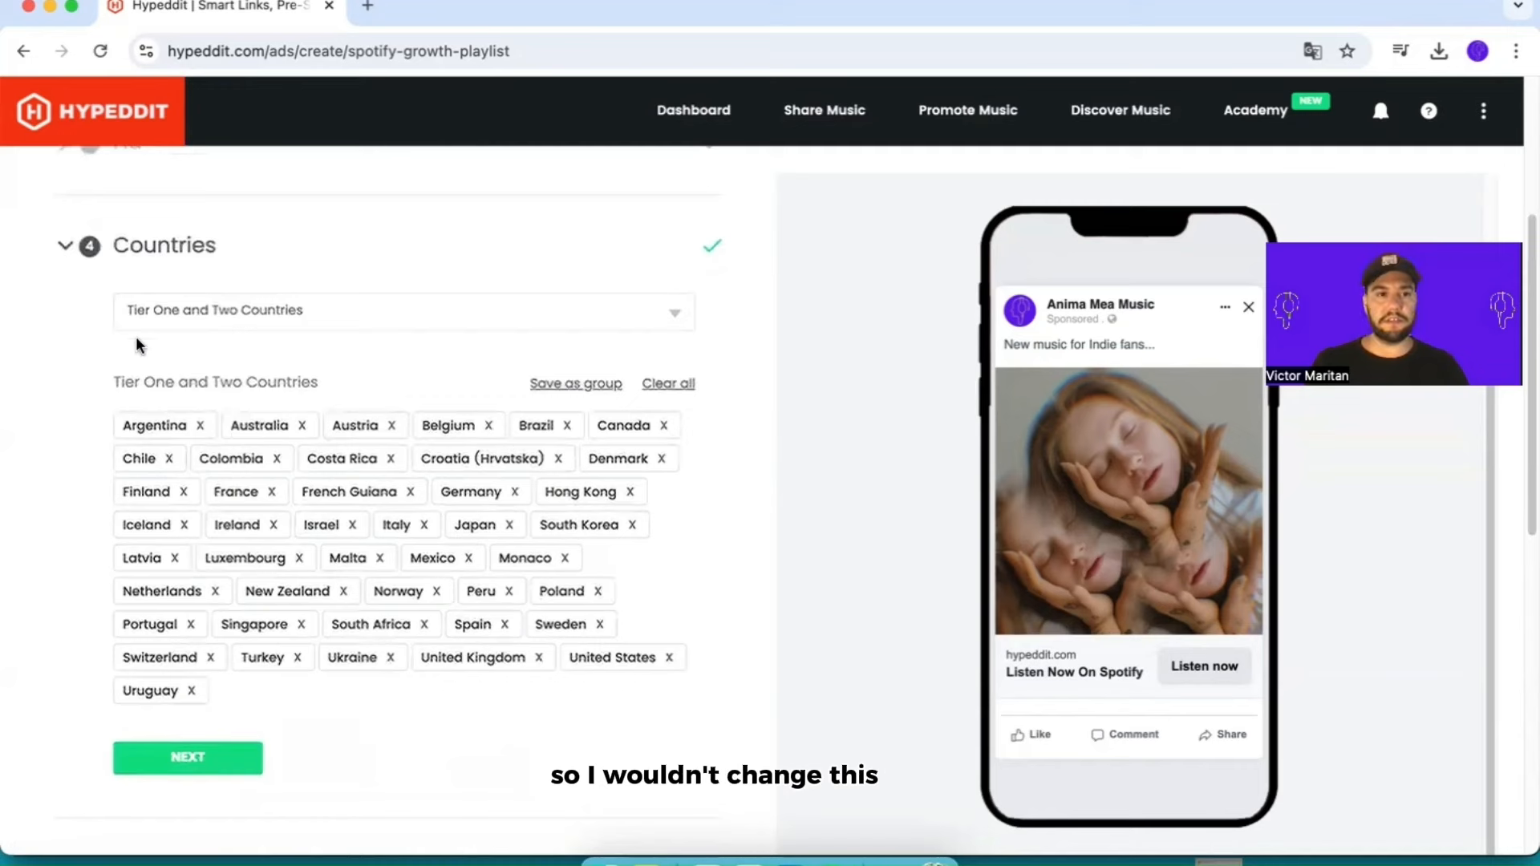
scroll(202, 574, "down", 3)
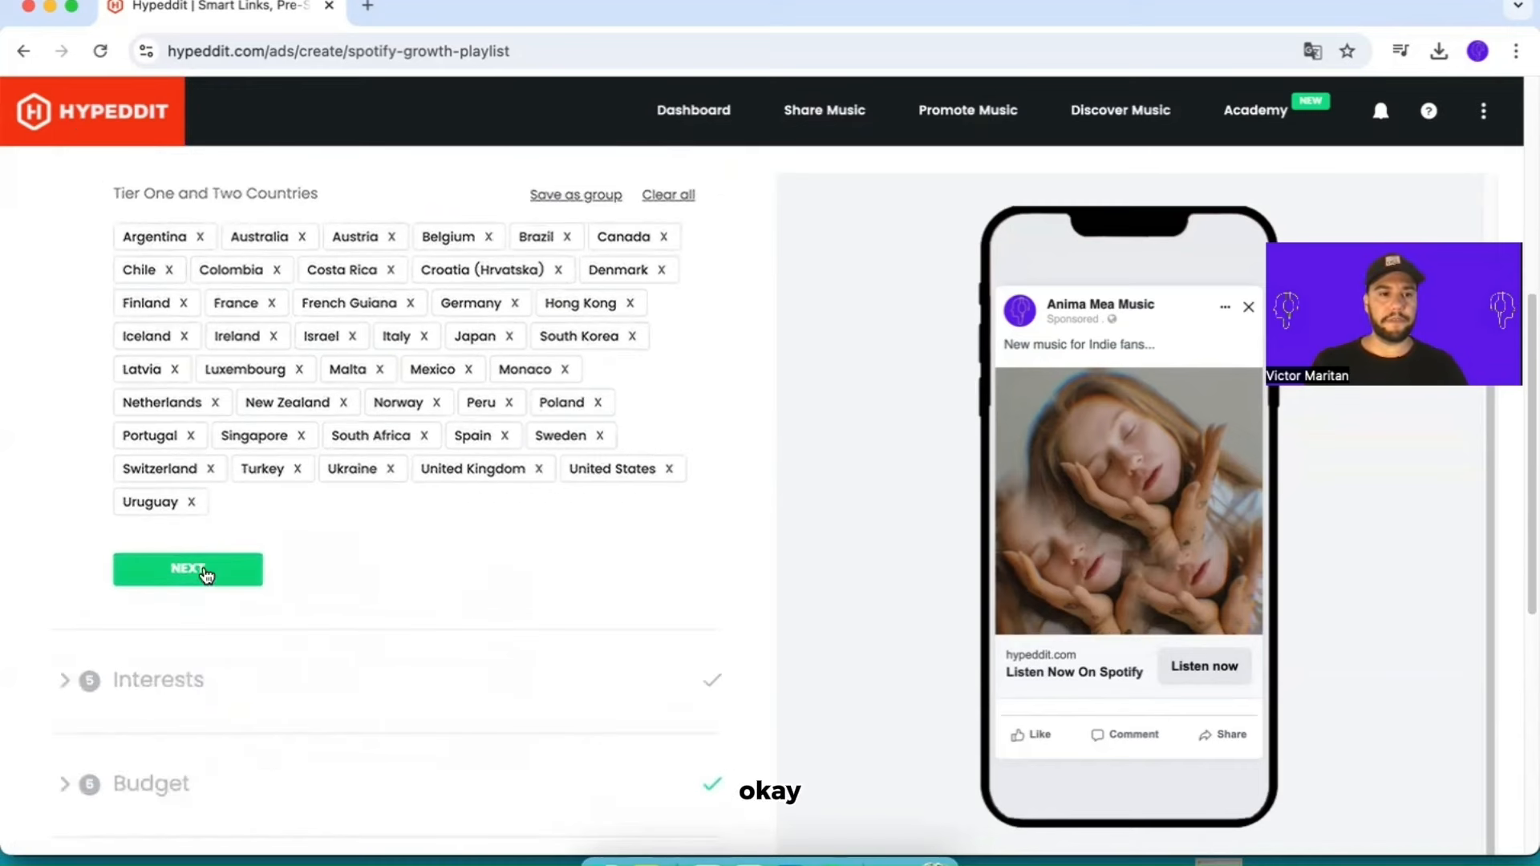
left_click(204, 571)
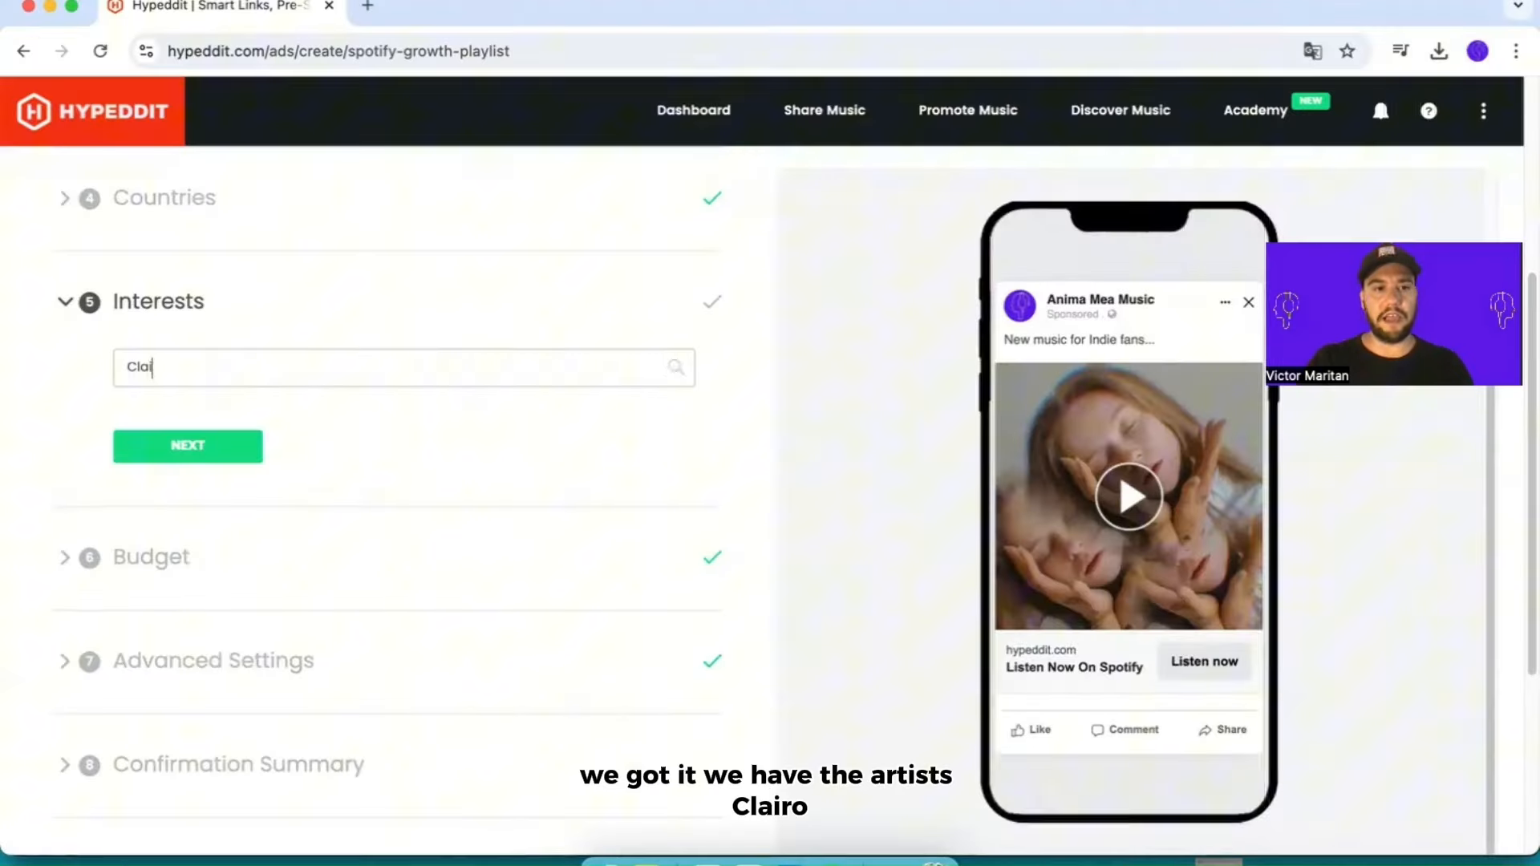
Step: Add Clairo, Olivia Dean, Steve Lacy, atlas and Billie Eilish as the sound-alike artists for the interests
type("iro")
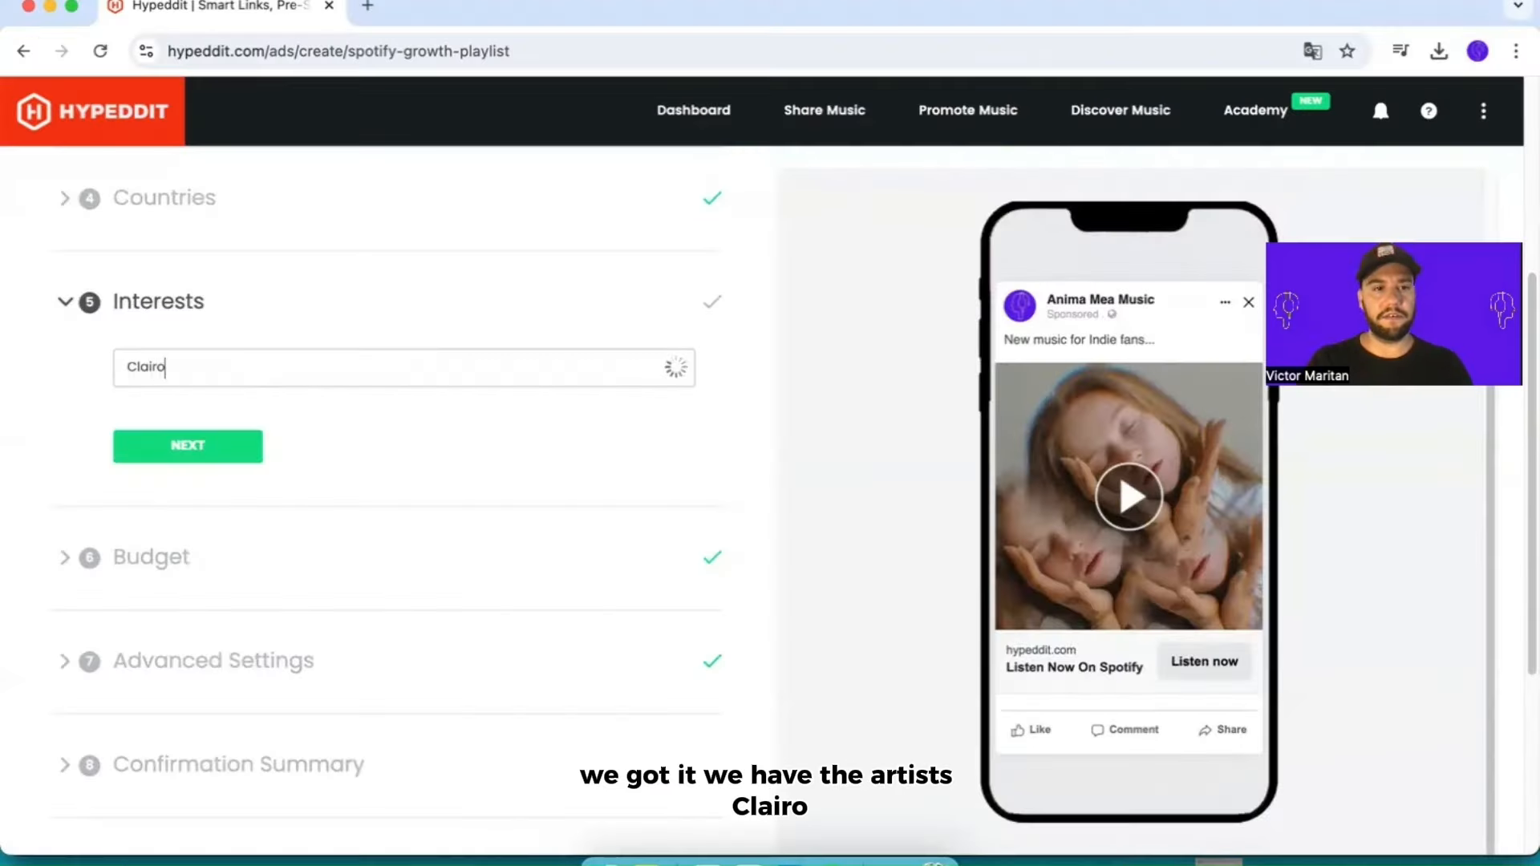
left_click(282, 422)
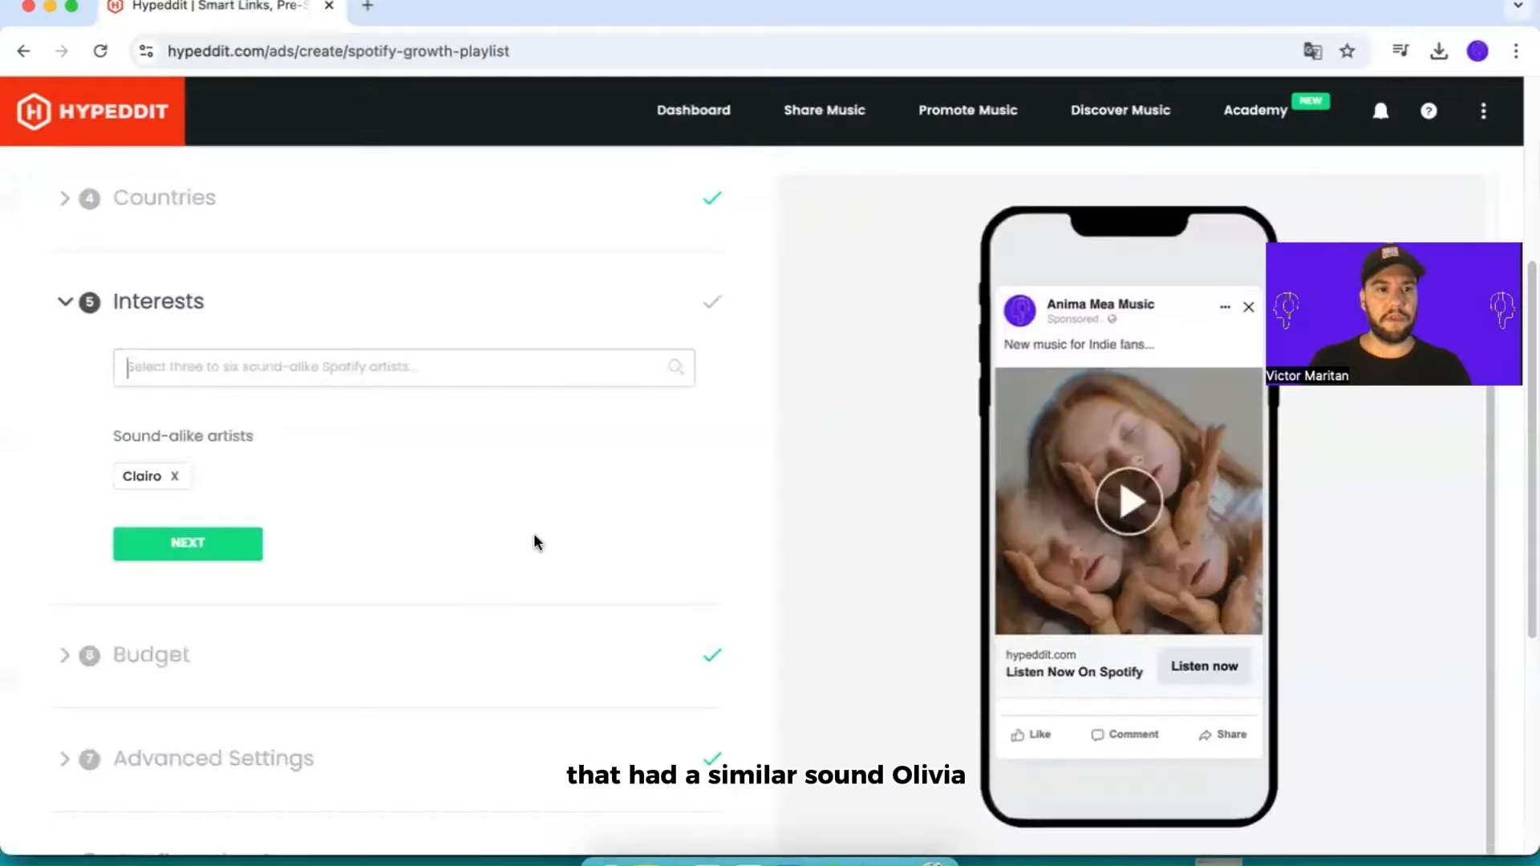
type("Olivia Dean")
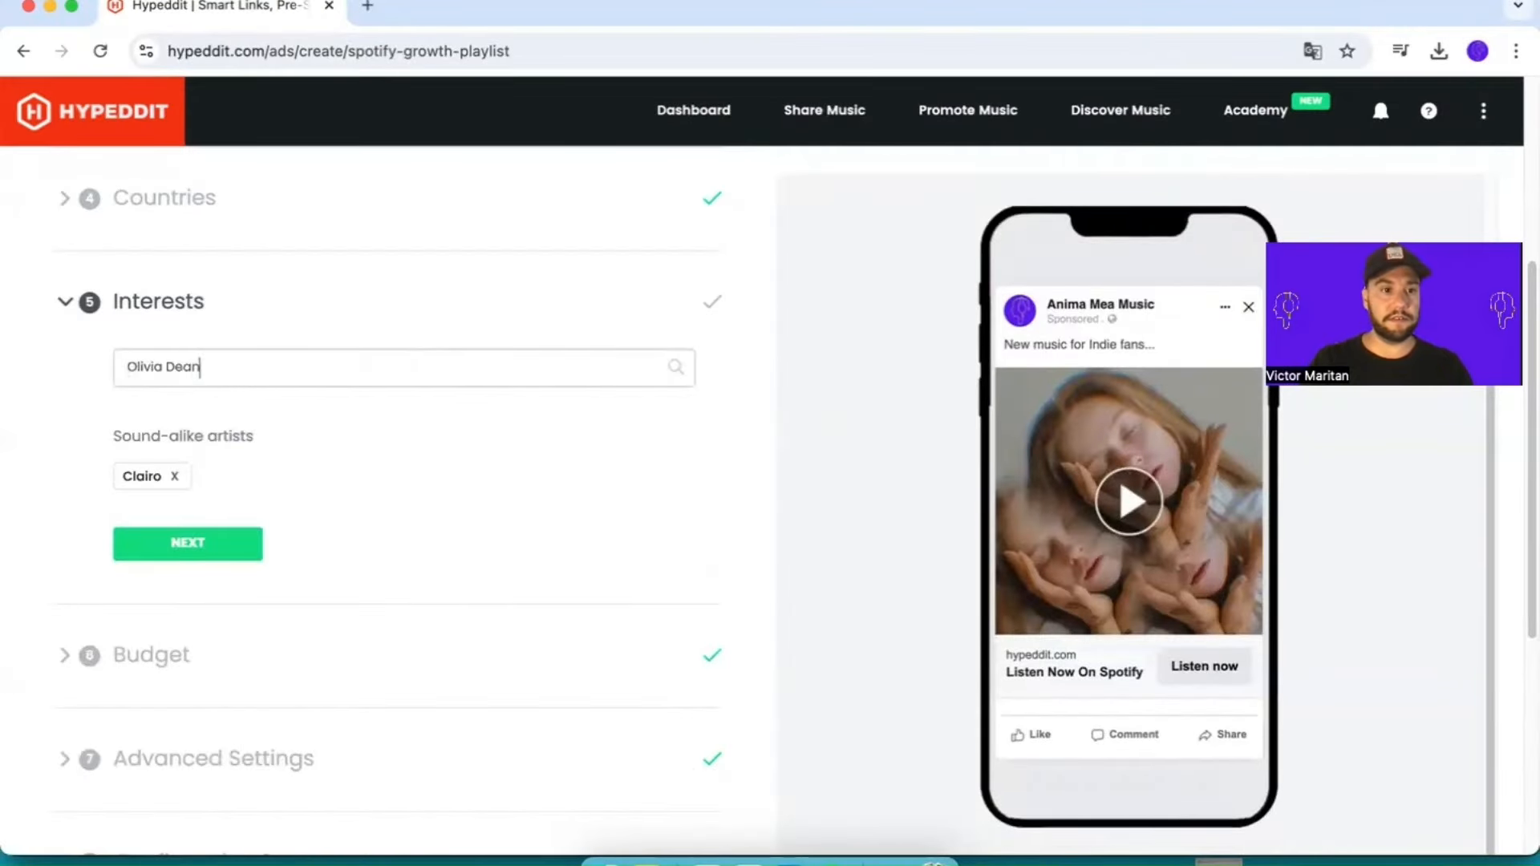
left_click(241, 407)
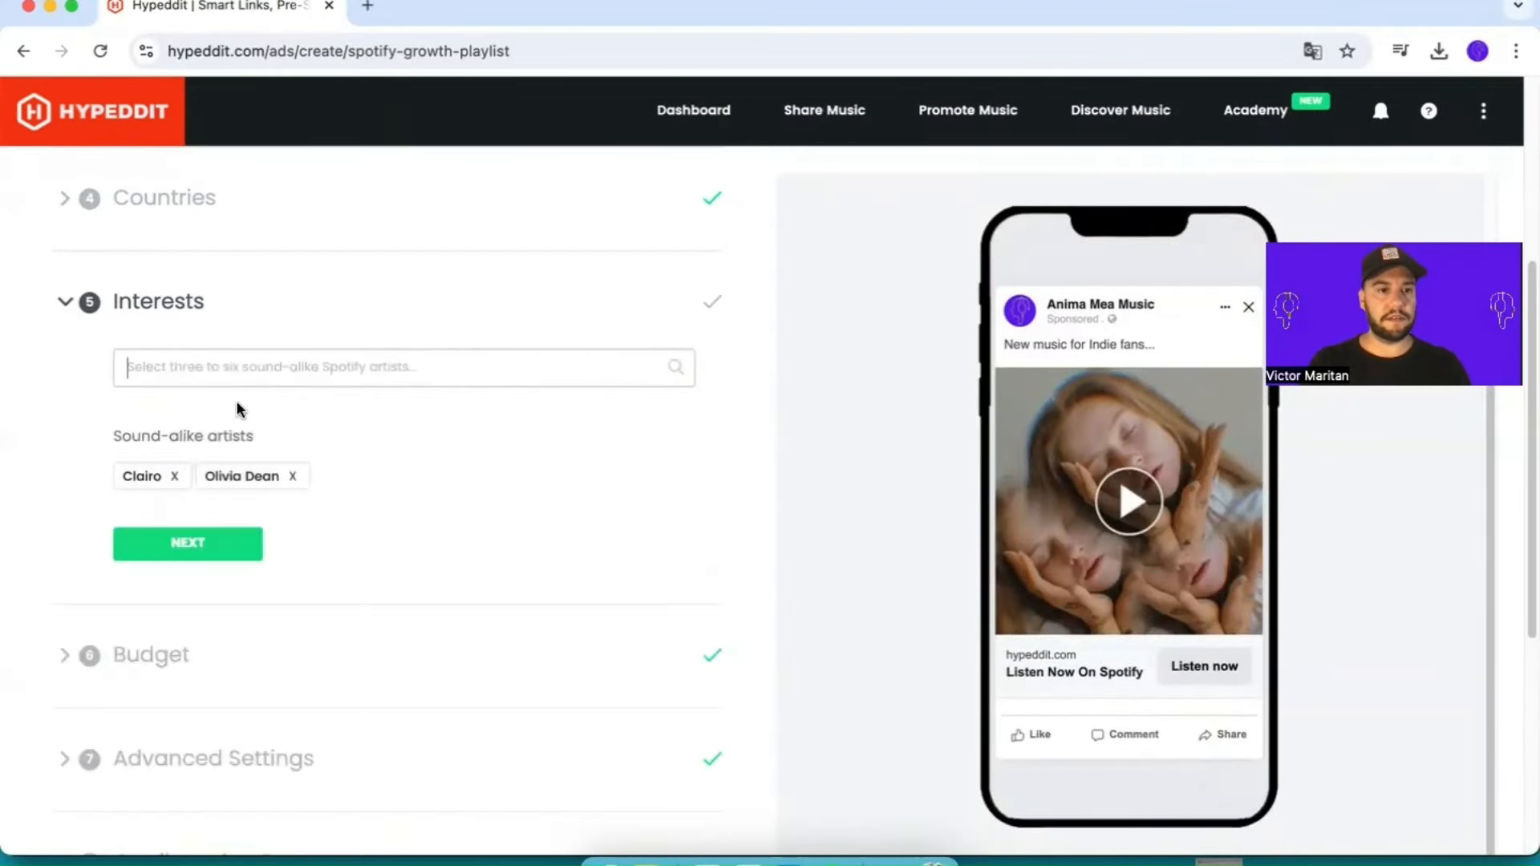
type("Steve Lacy")
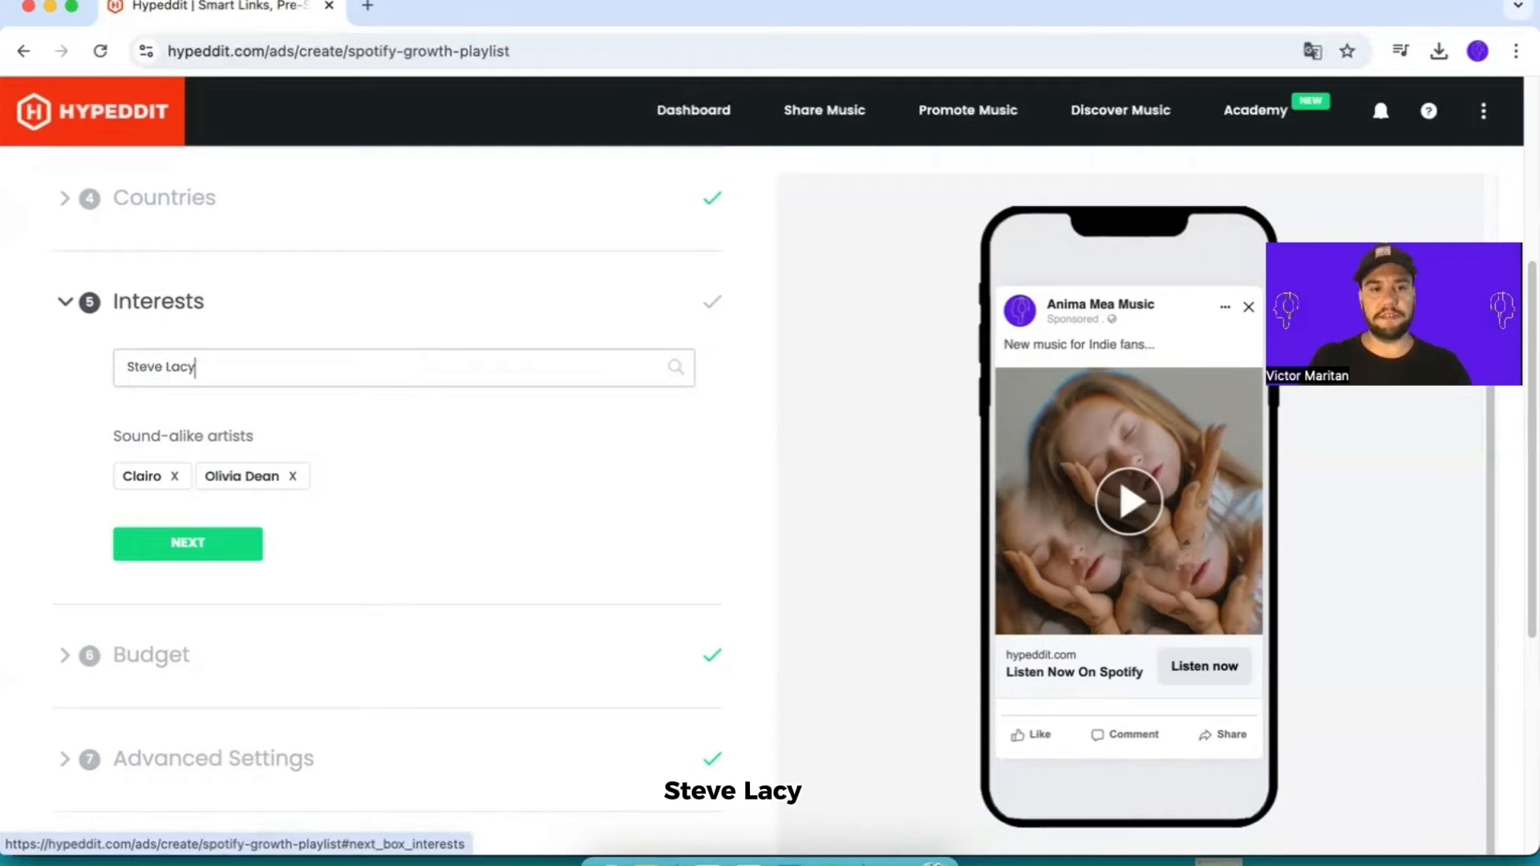
left_click(526, 550)
type("atla")
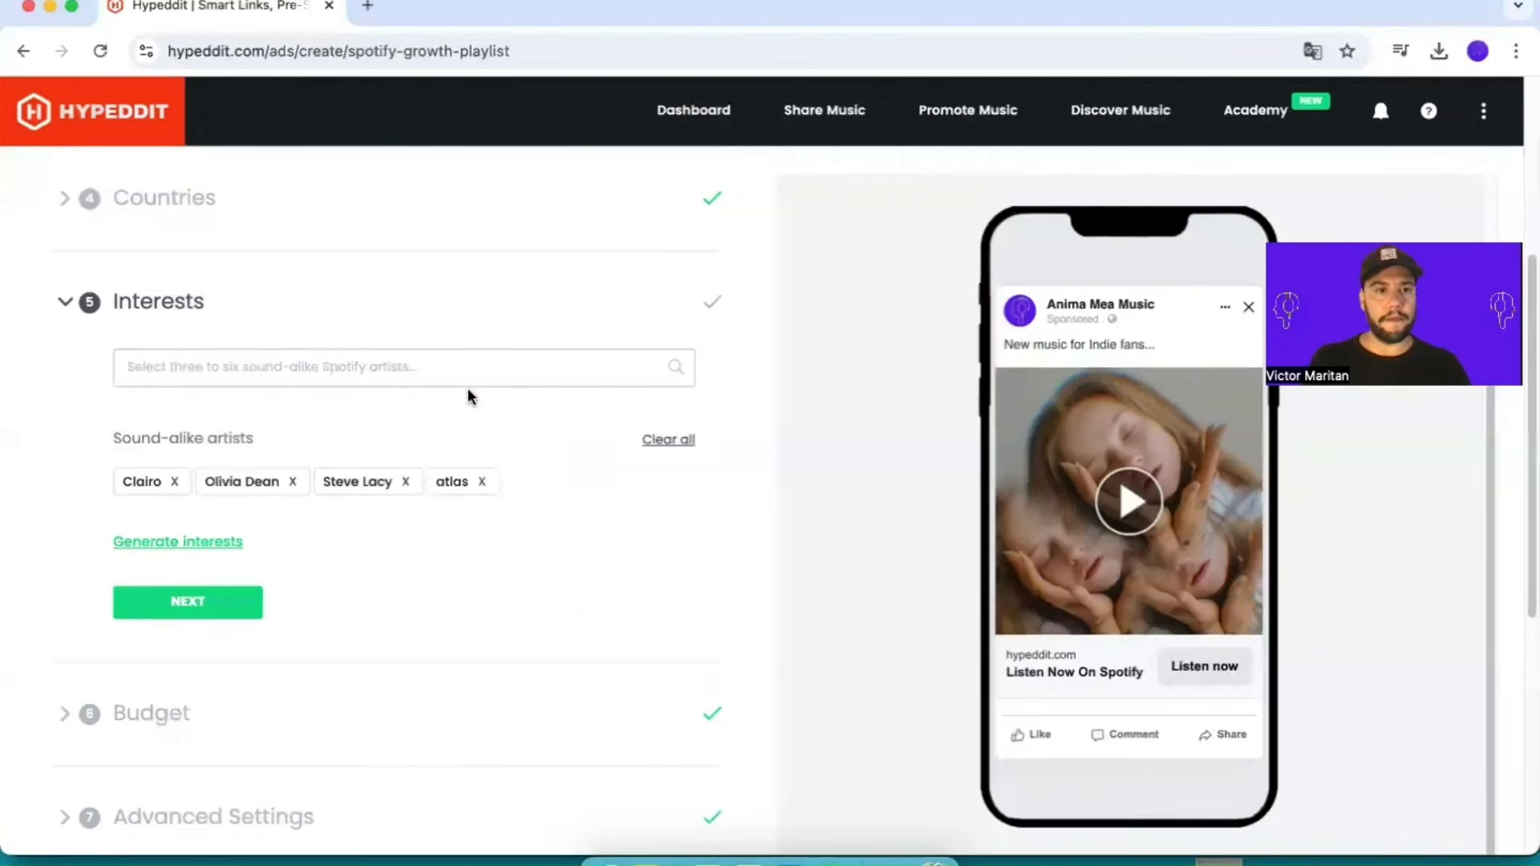
type("Billi")
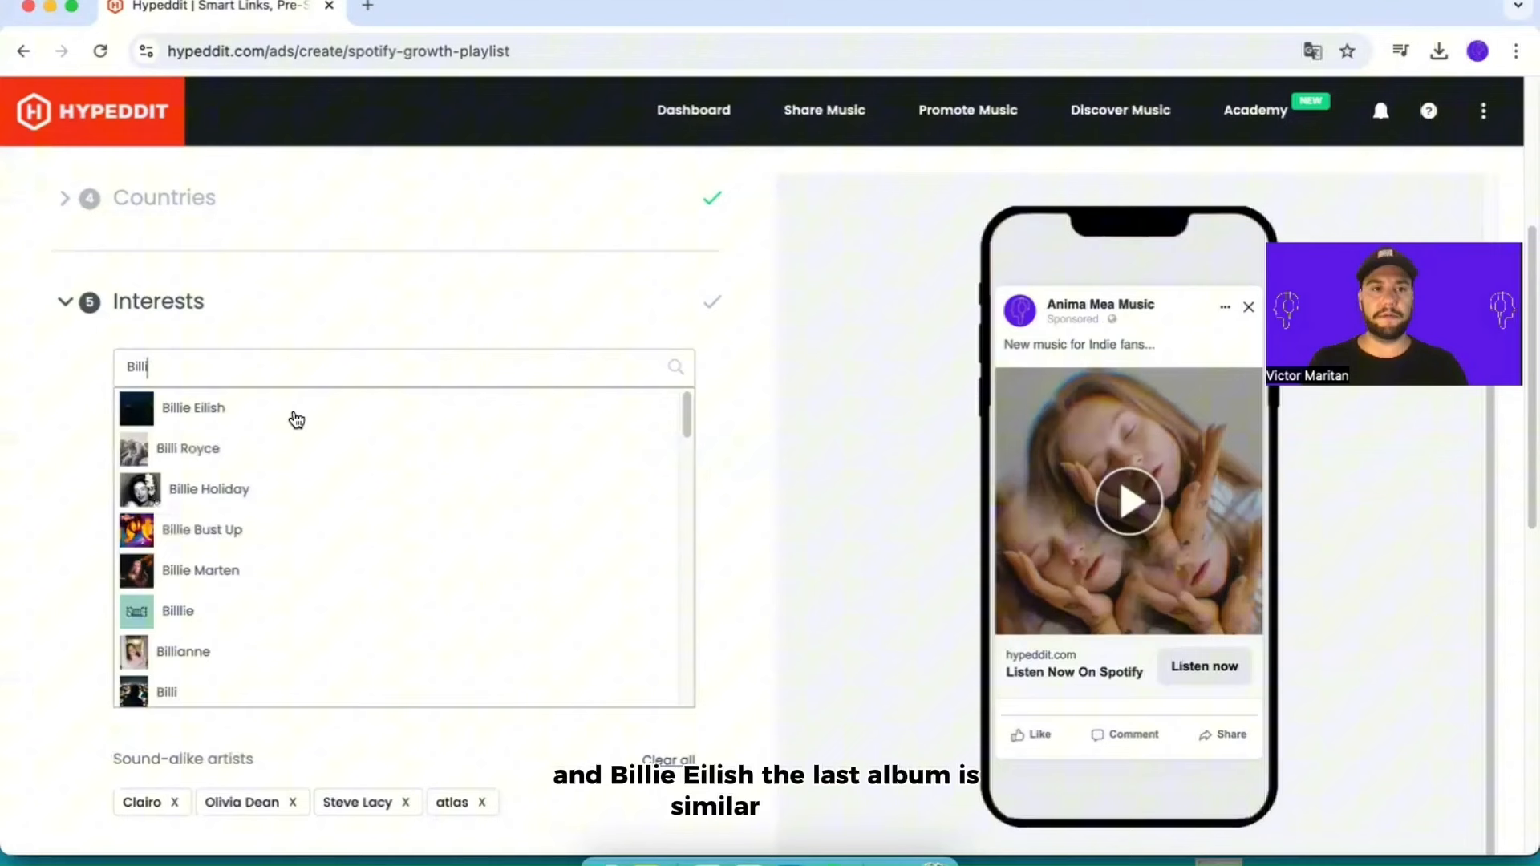
left_click(292, 413)
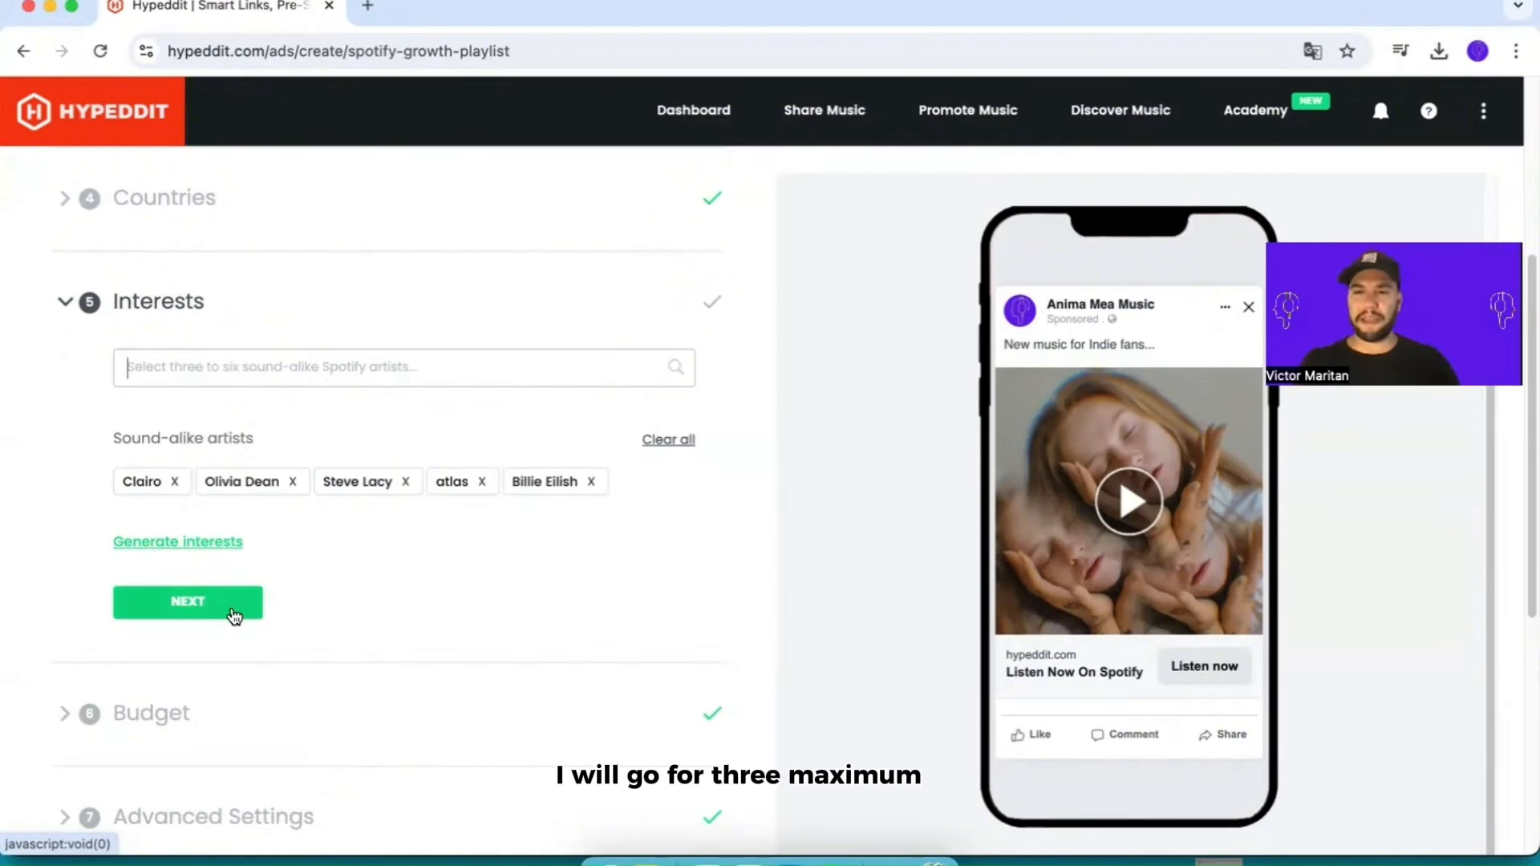
Step: Generate target interests from the sound-alike artists and complete the interests section
left_click(187, 611)
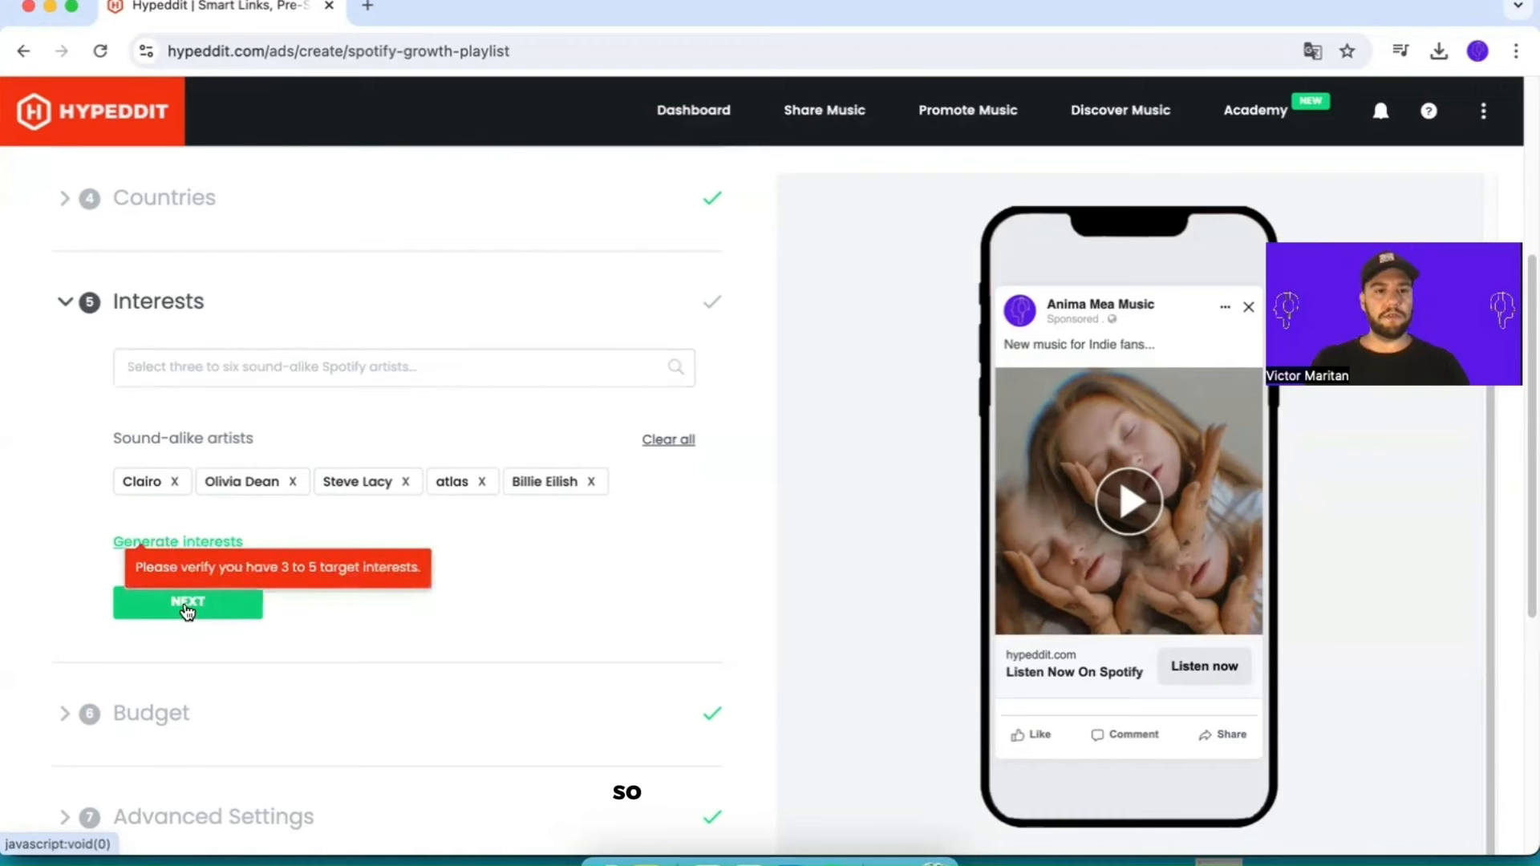
left_click(193, 543)
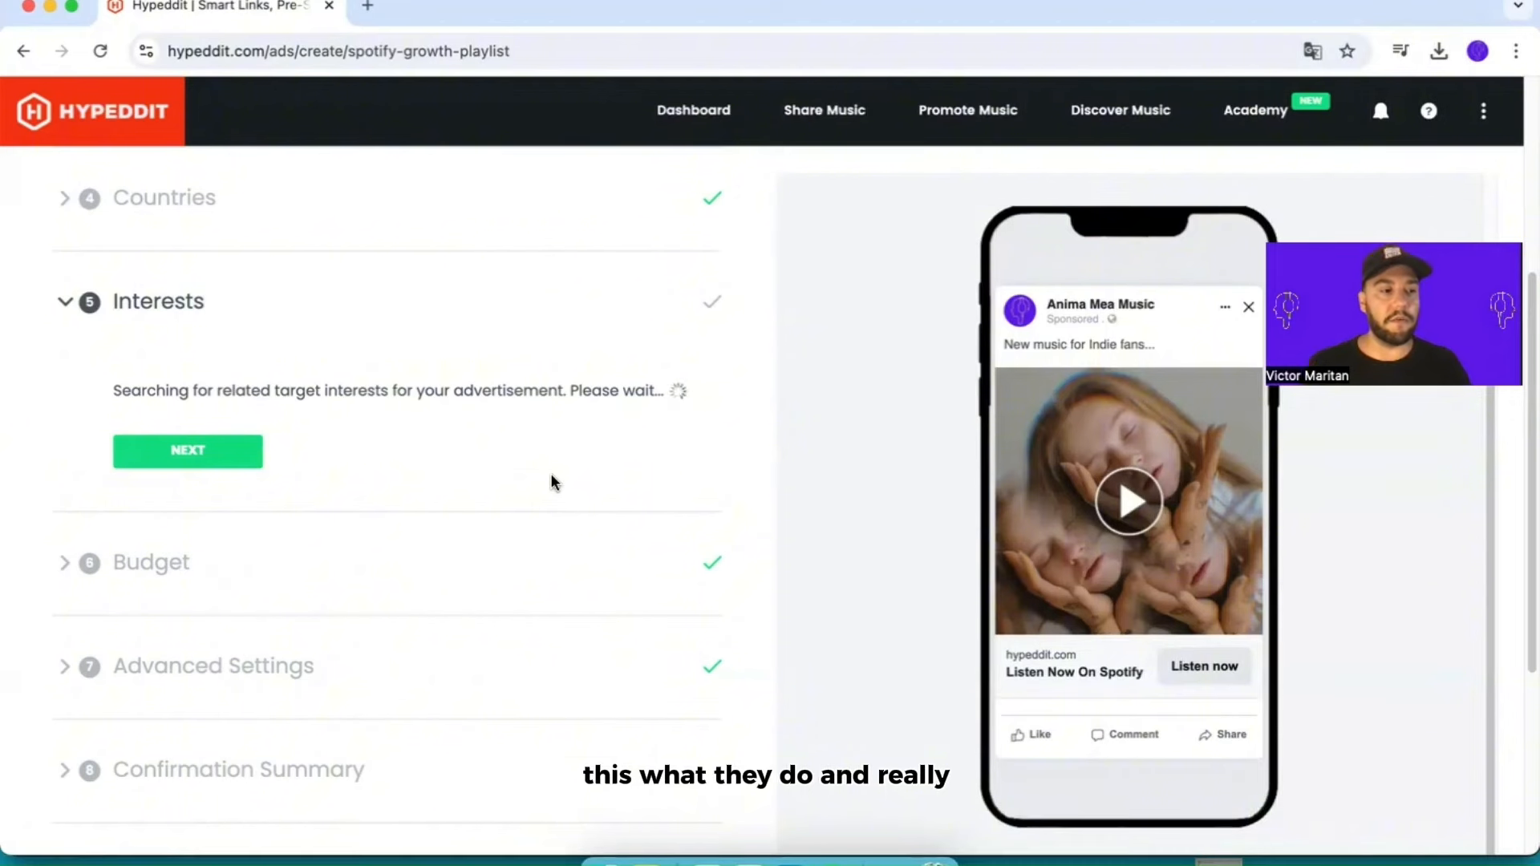
left_click(212, 776)
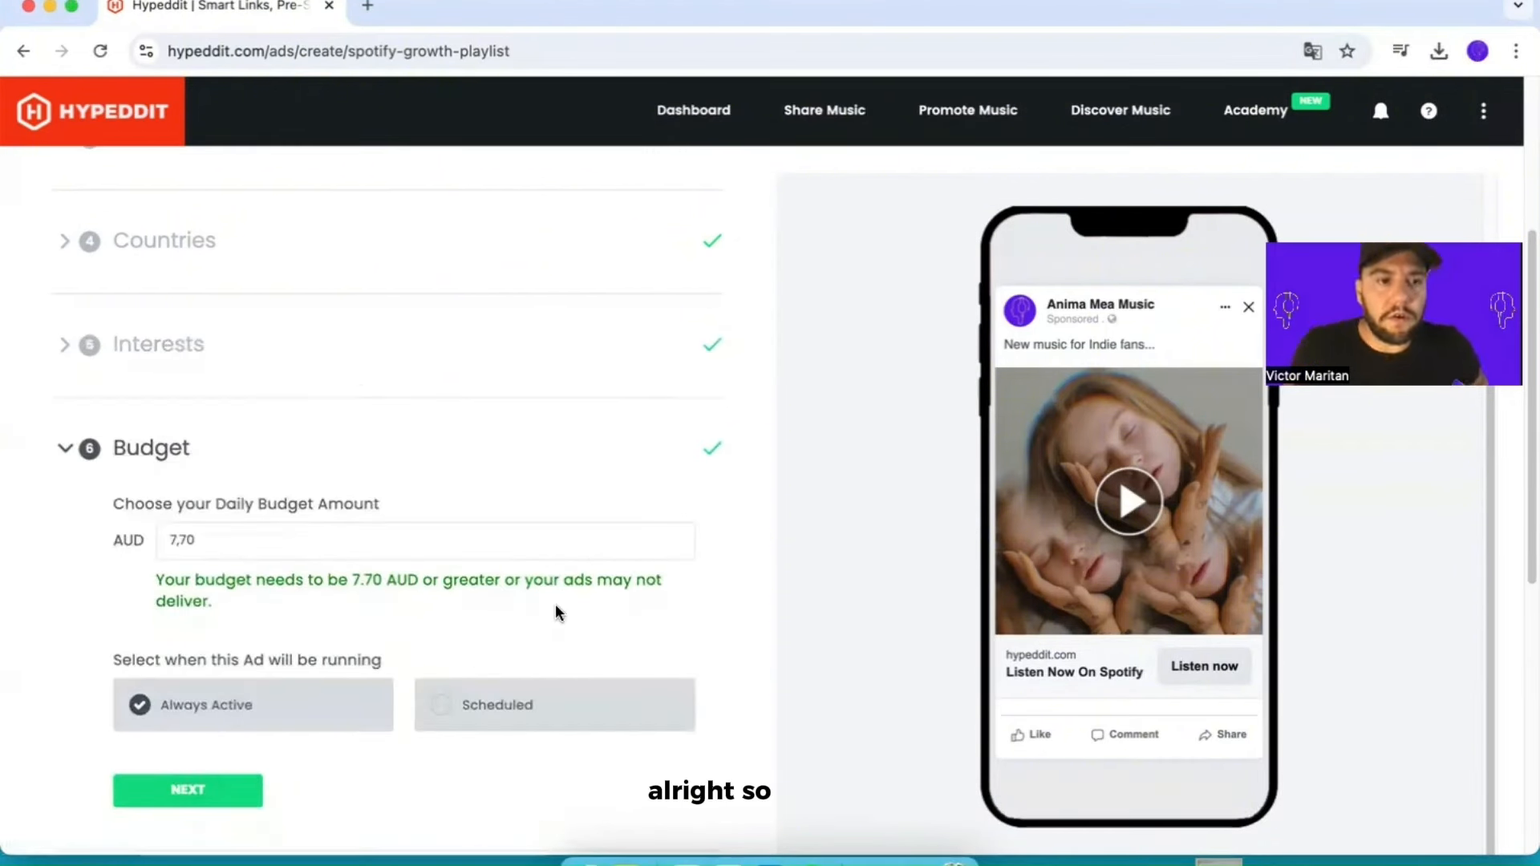
Step: Set the daily budget amount to 4 AUD
left_click(194, 538)
left_click_drag(195, 539, 167, 536)
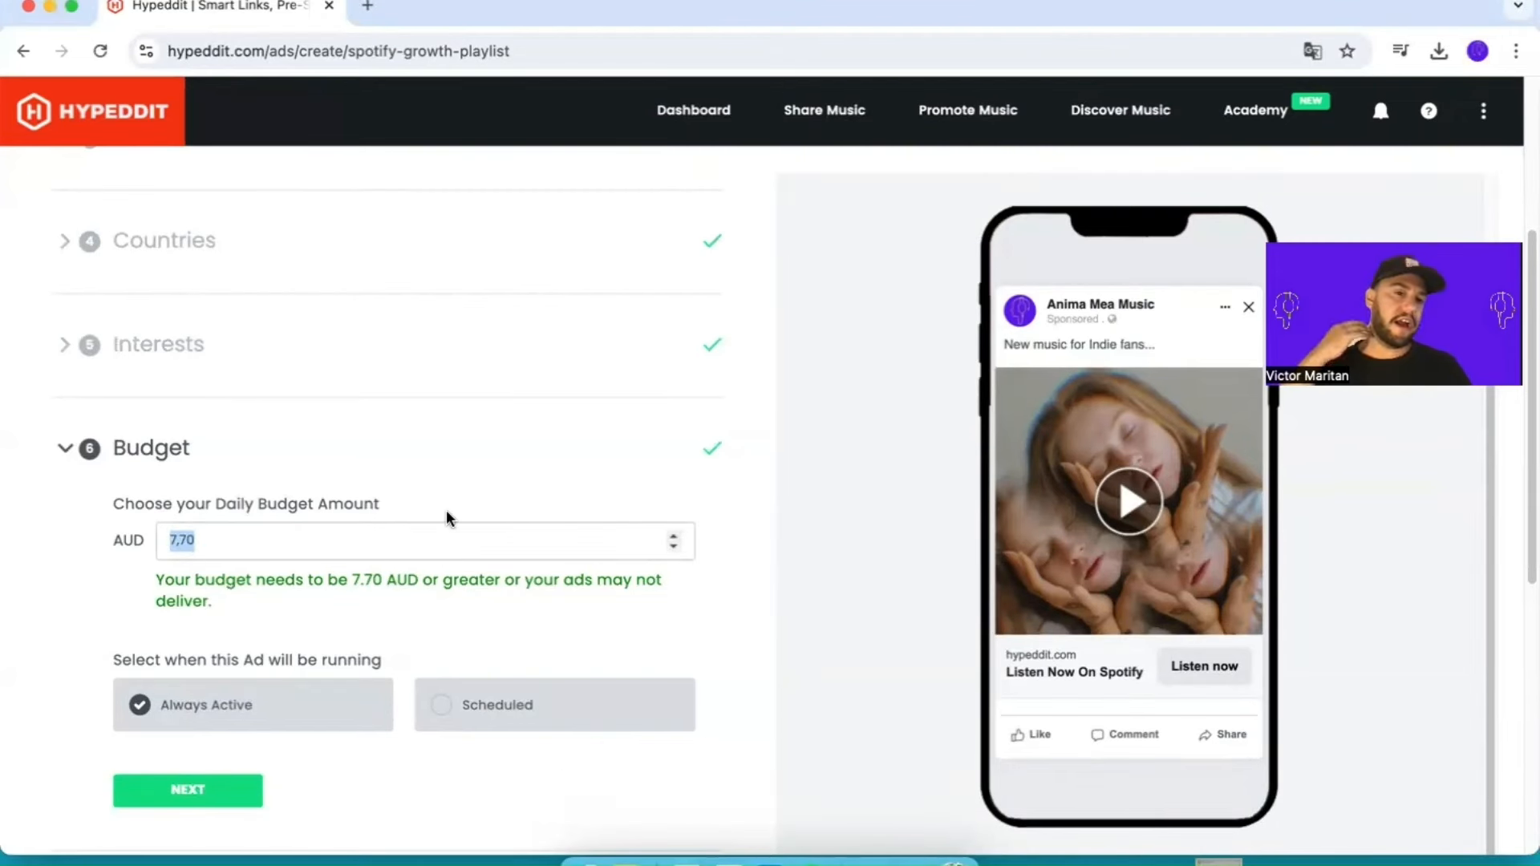
key("BackSpace")
type("4")
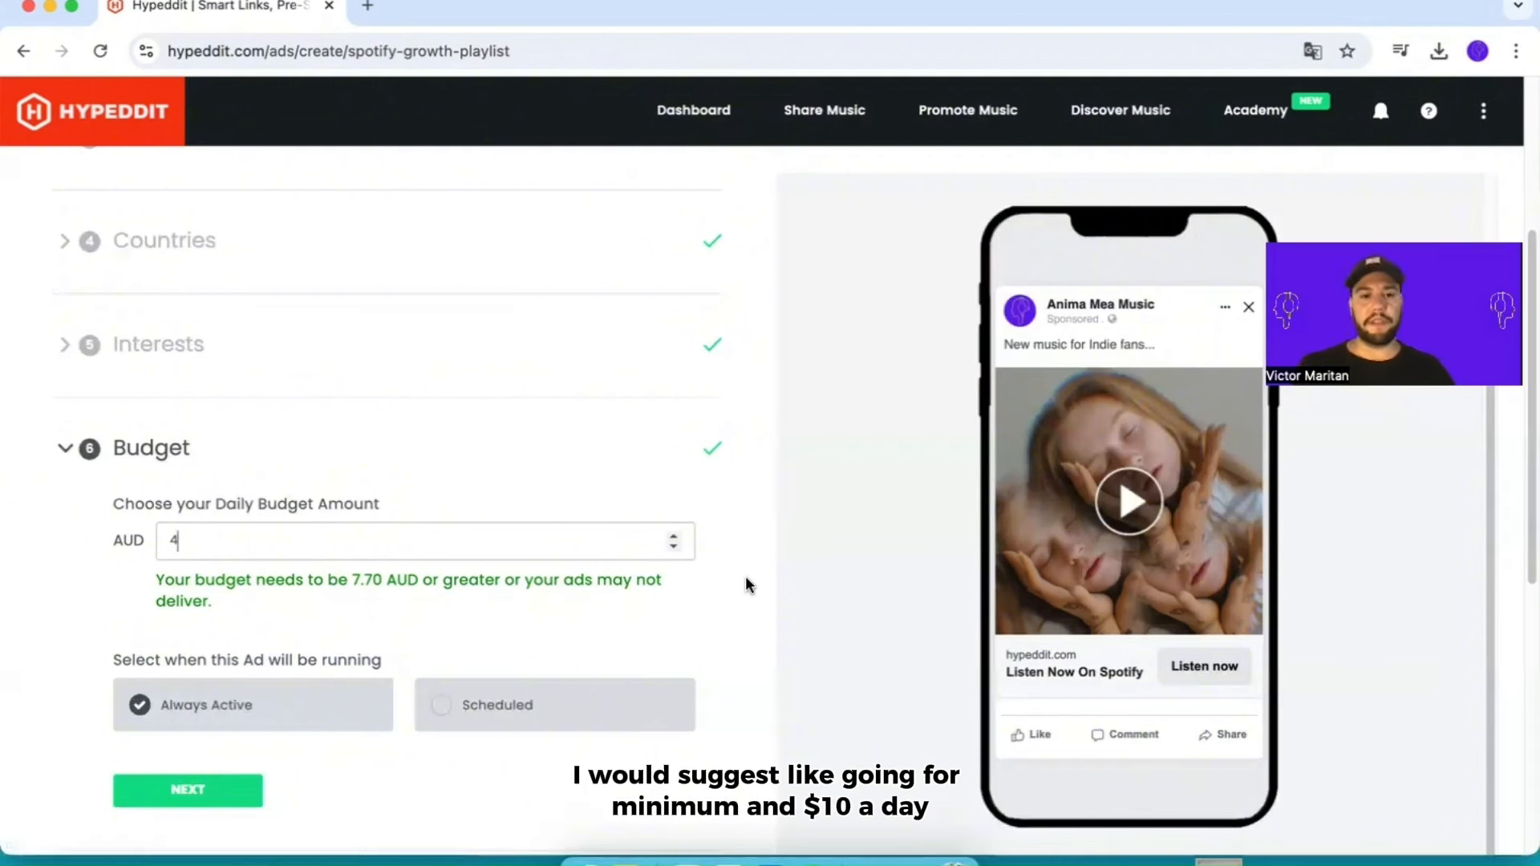
Step: Switch the ad to a scheduled run starting Jul 29, 2024 at 12:00 AM
scroll(659, 616, "down", 2)
left_click(440, 556)
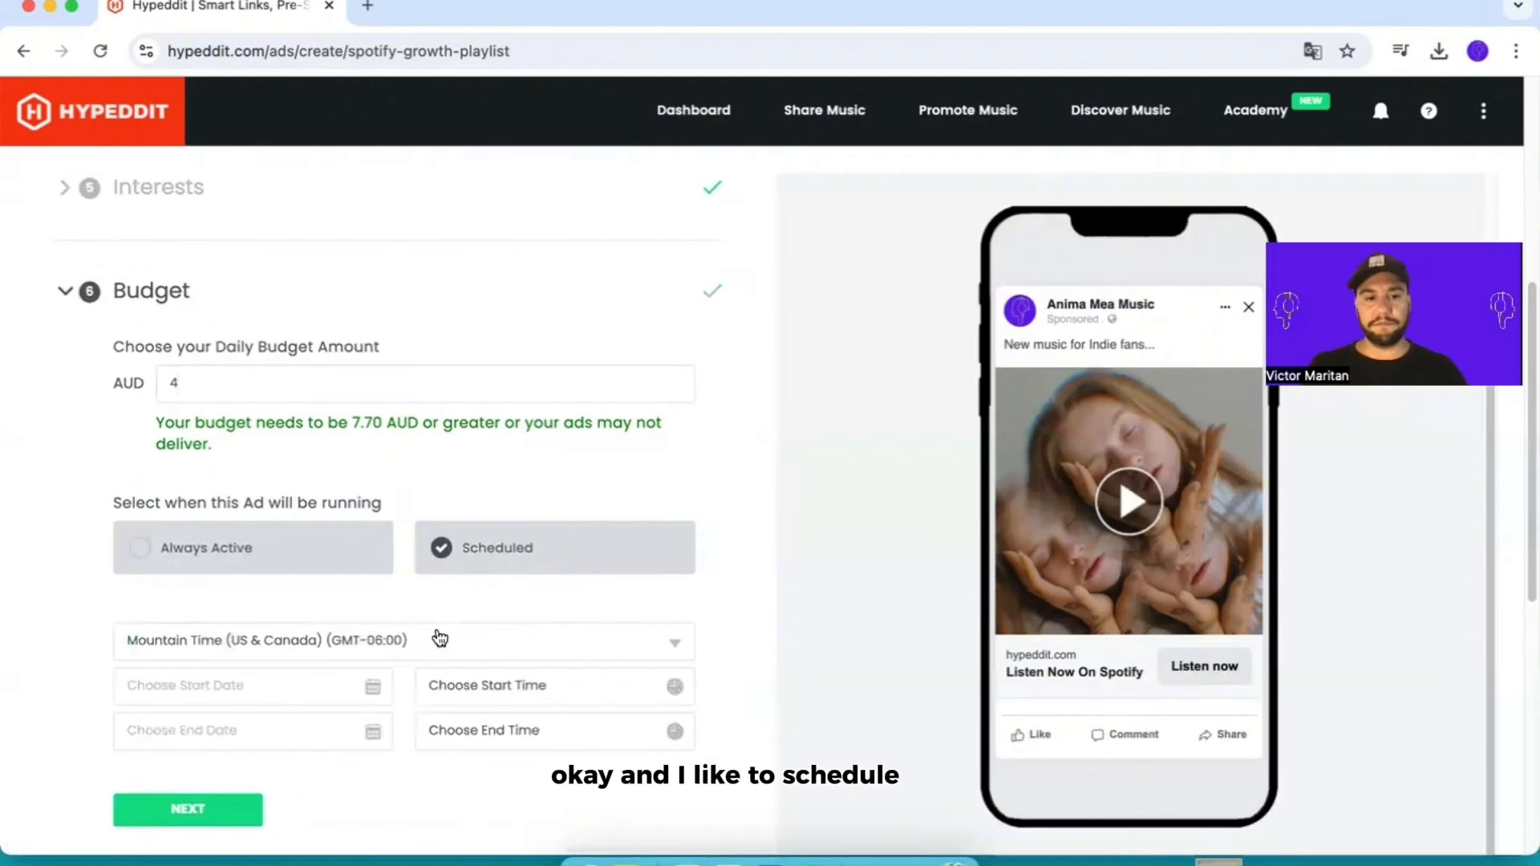
left_click(616, 701)
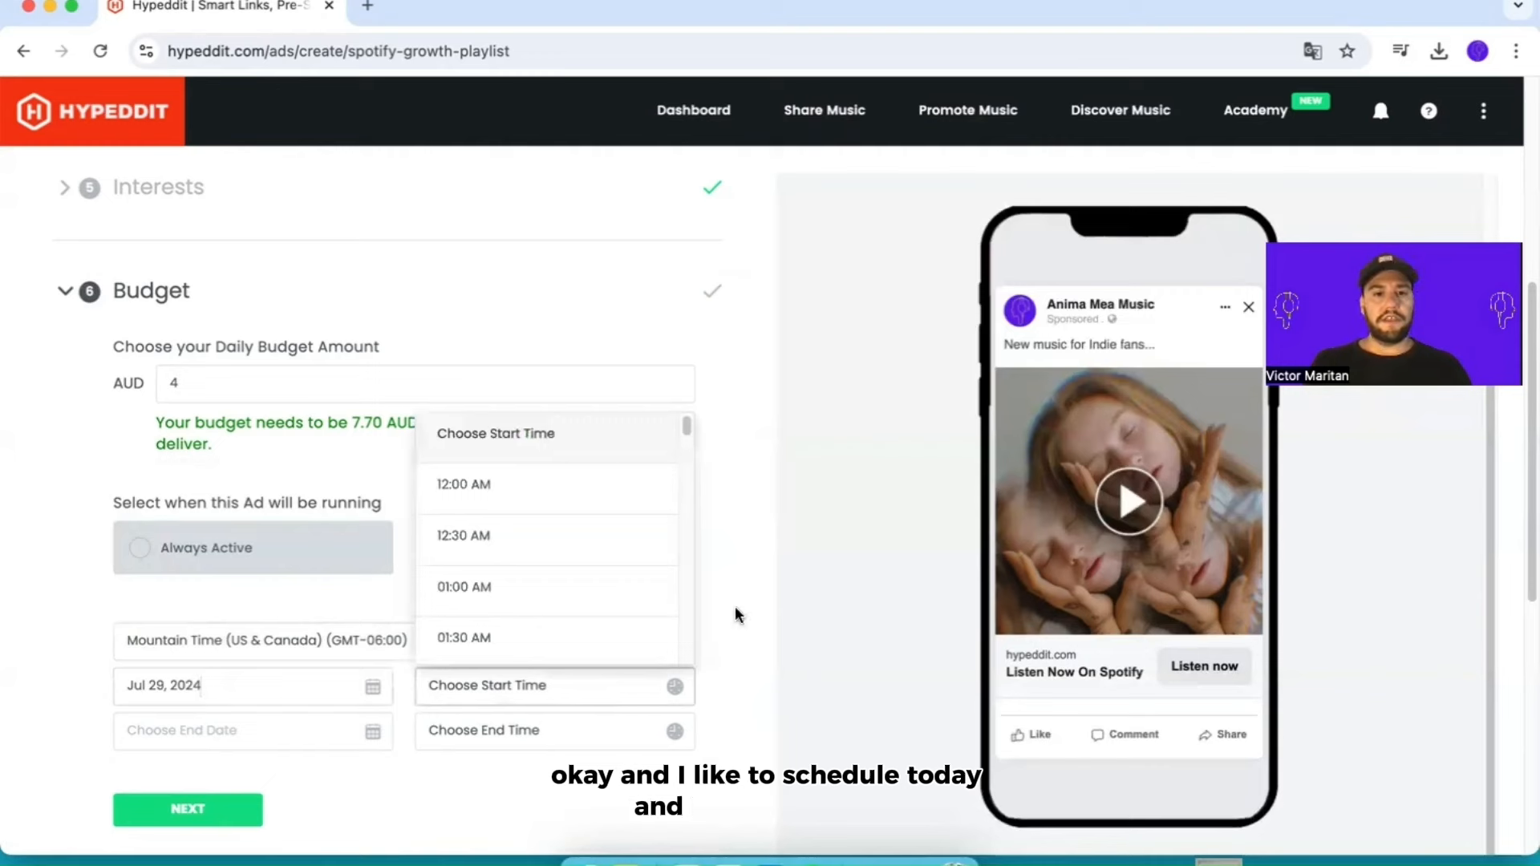
left_click(517, 506)
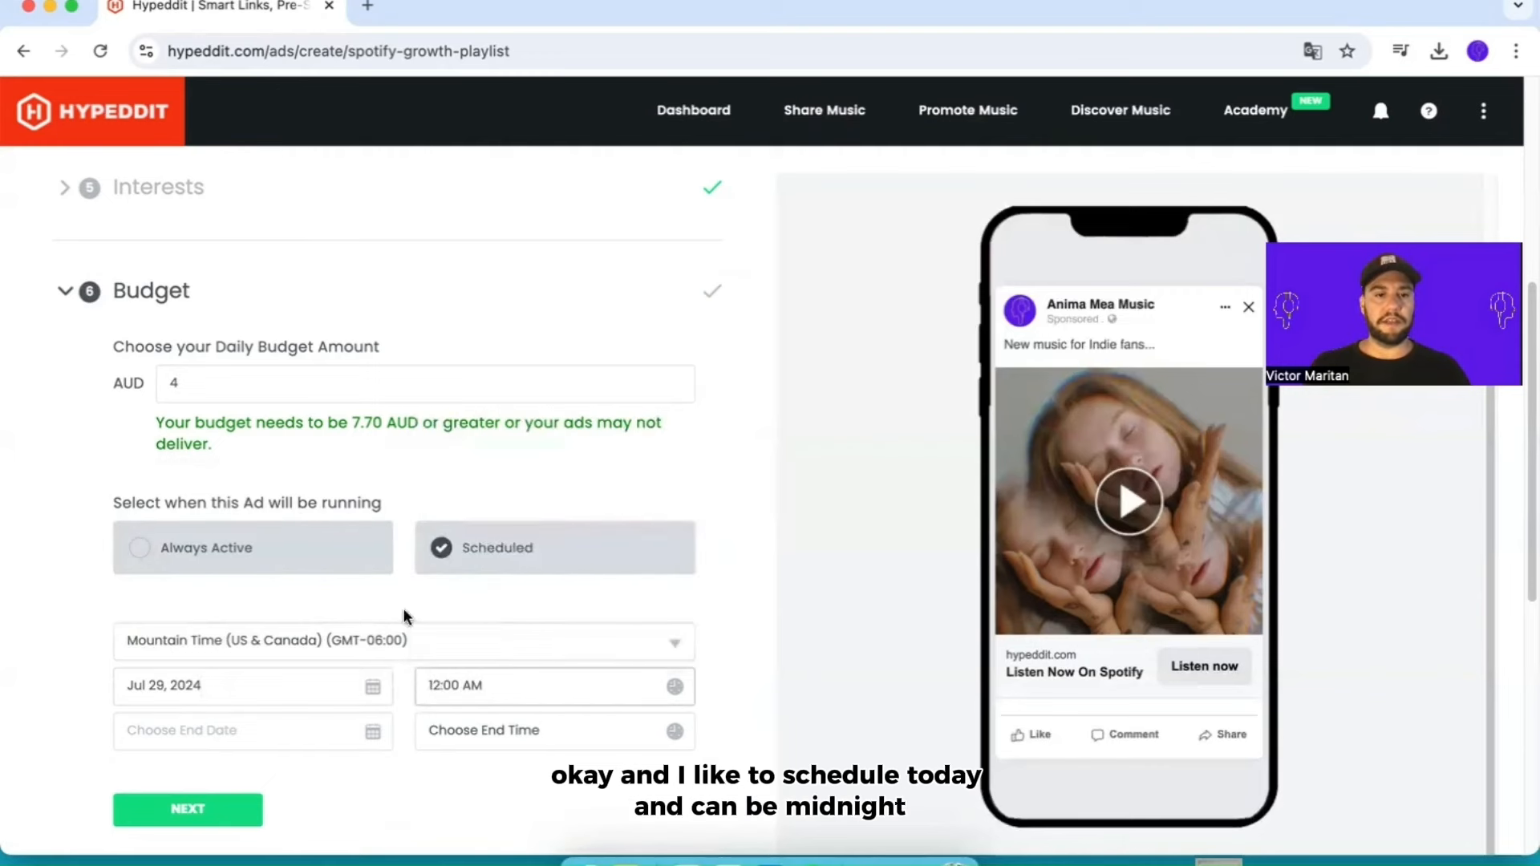
left_click(462, 693)
Step: Set the scheduled run to end on Aug 2, 2024 at 12:00 AM
left_click(320, 736)
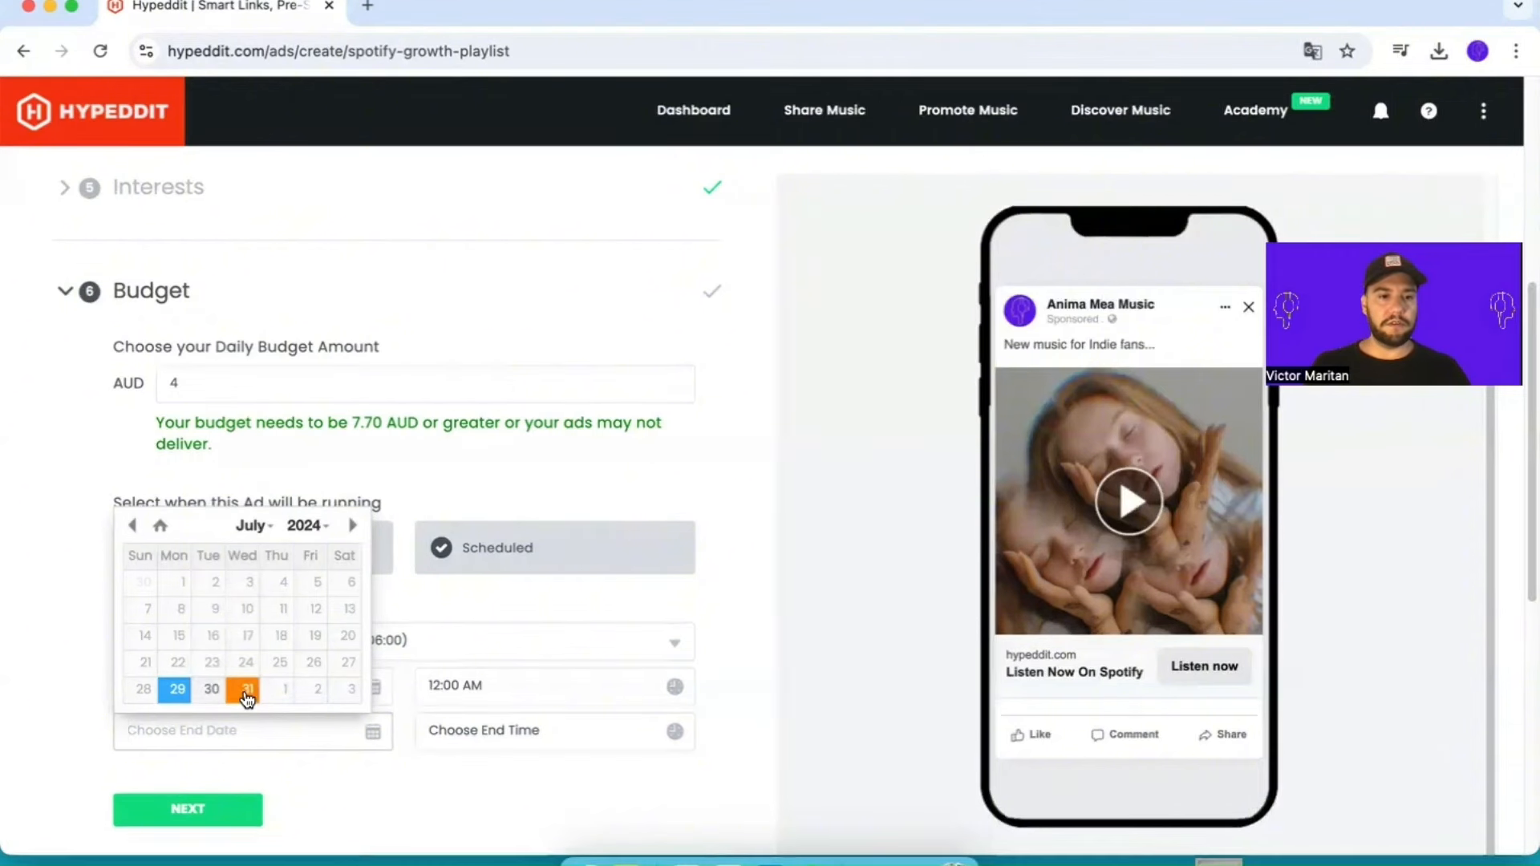
left_click(352, 525)
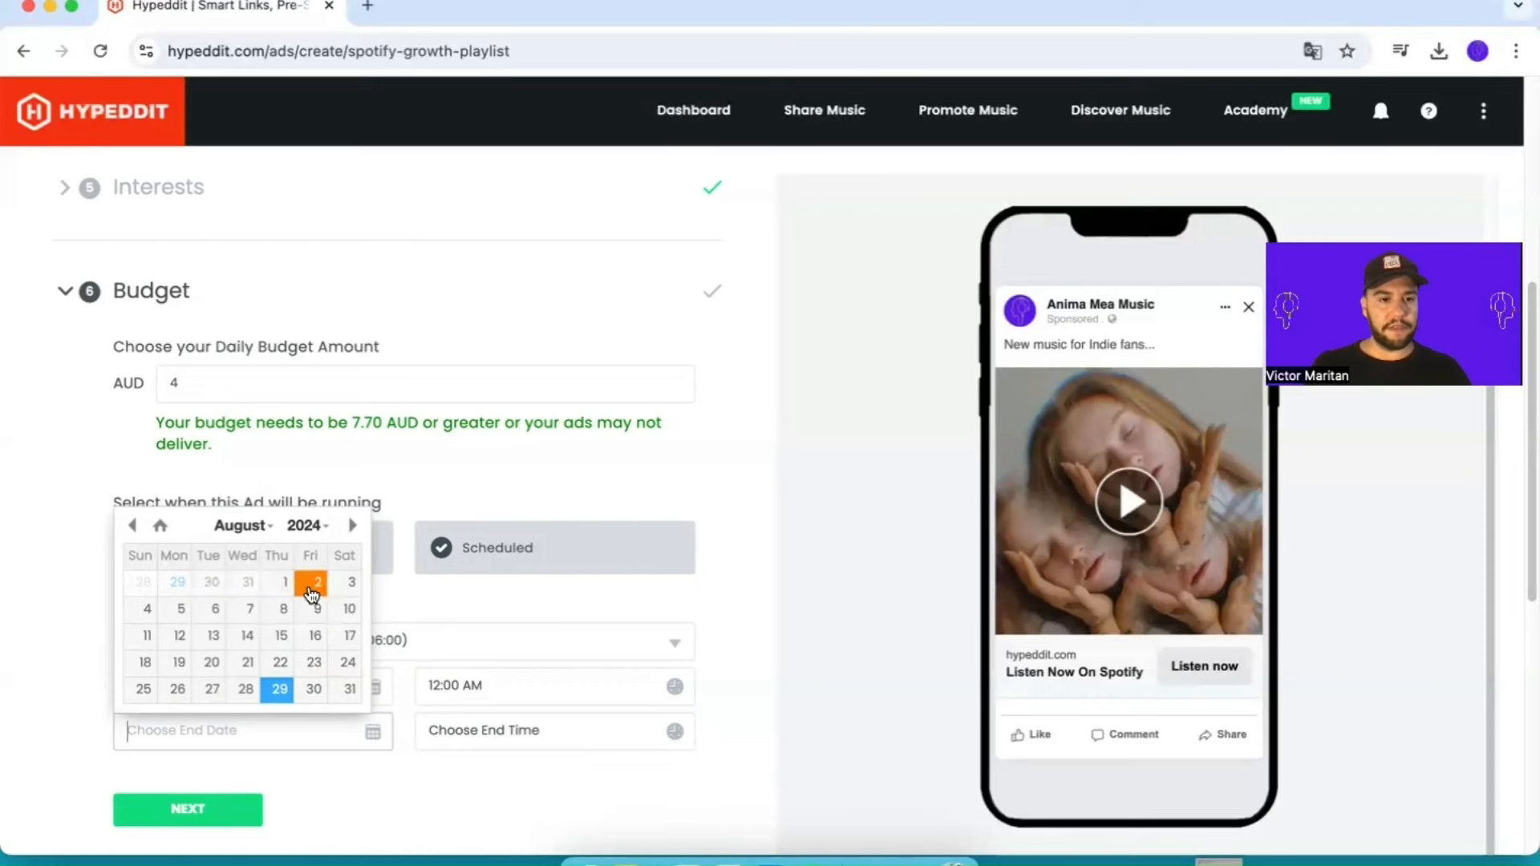
left_click(312, 593)
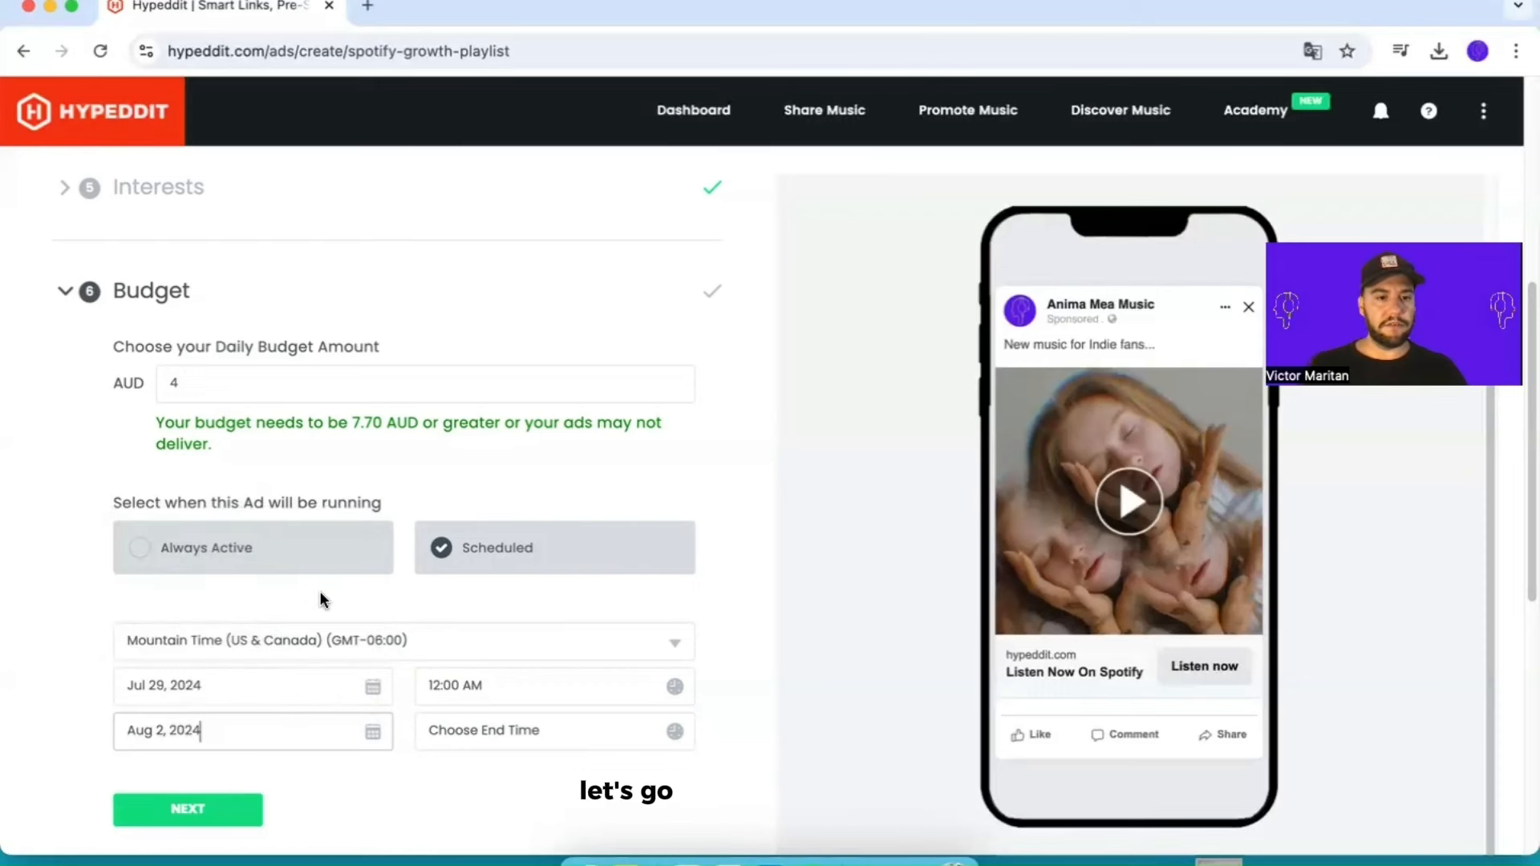
left_click(636, 751)
left_click(506, 530)
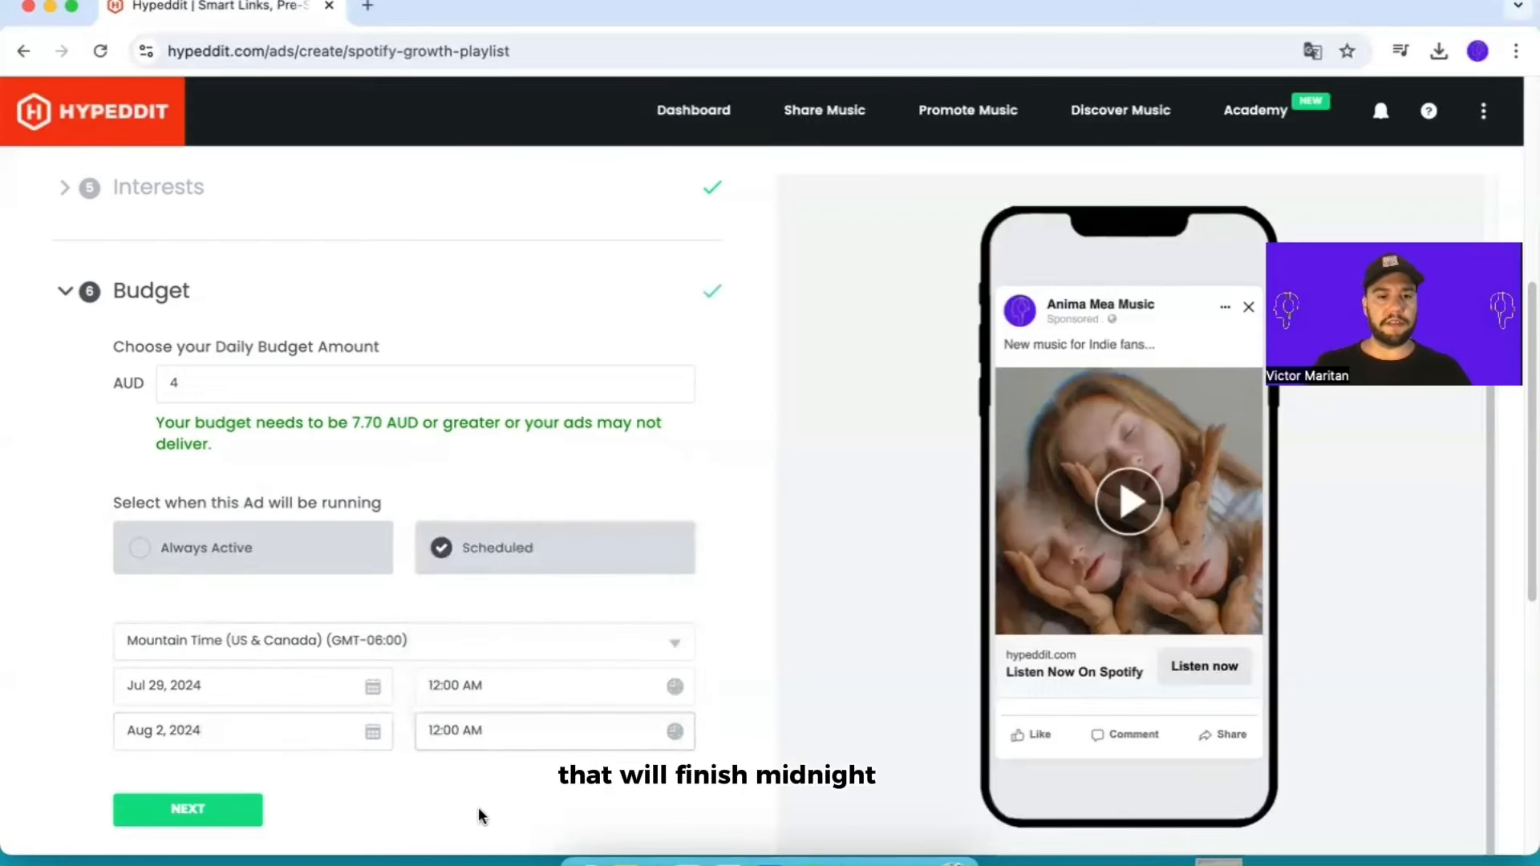
Step: Complete the budget section with the scheduled run and proceed to the advanced settings
scroll(484, 802, "down", 1)
scroll(441, 798, "down", 1)
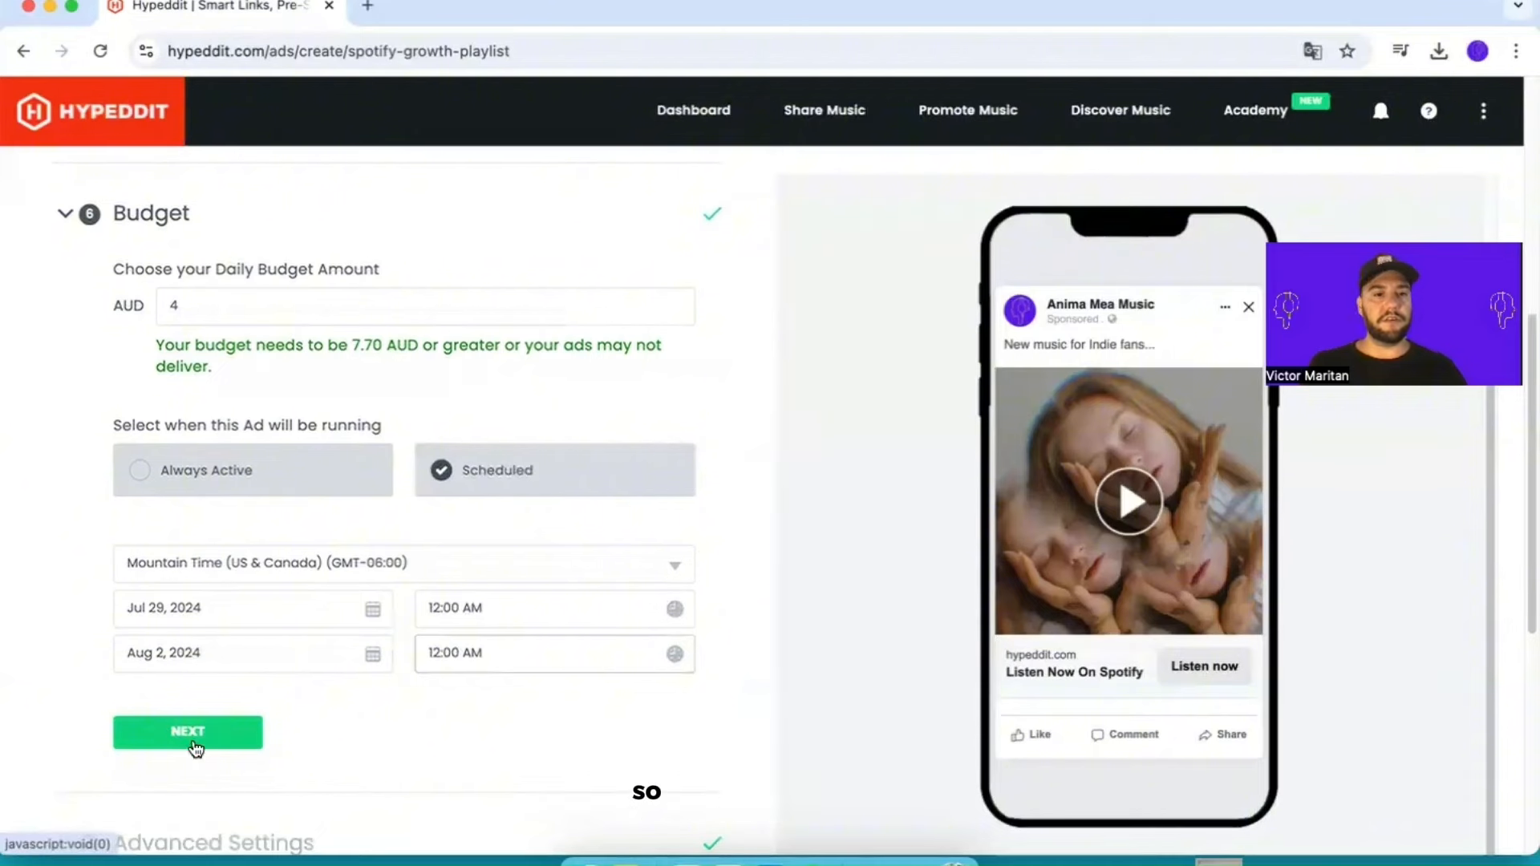
left_click(193, 732)
Step: Review the advanced settings and continue to the confirmation summary without entering custom ad text or an ad headline
scroll(265, 690, "down", 10)
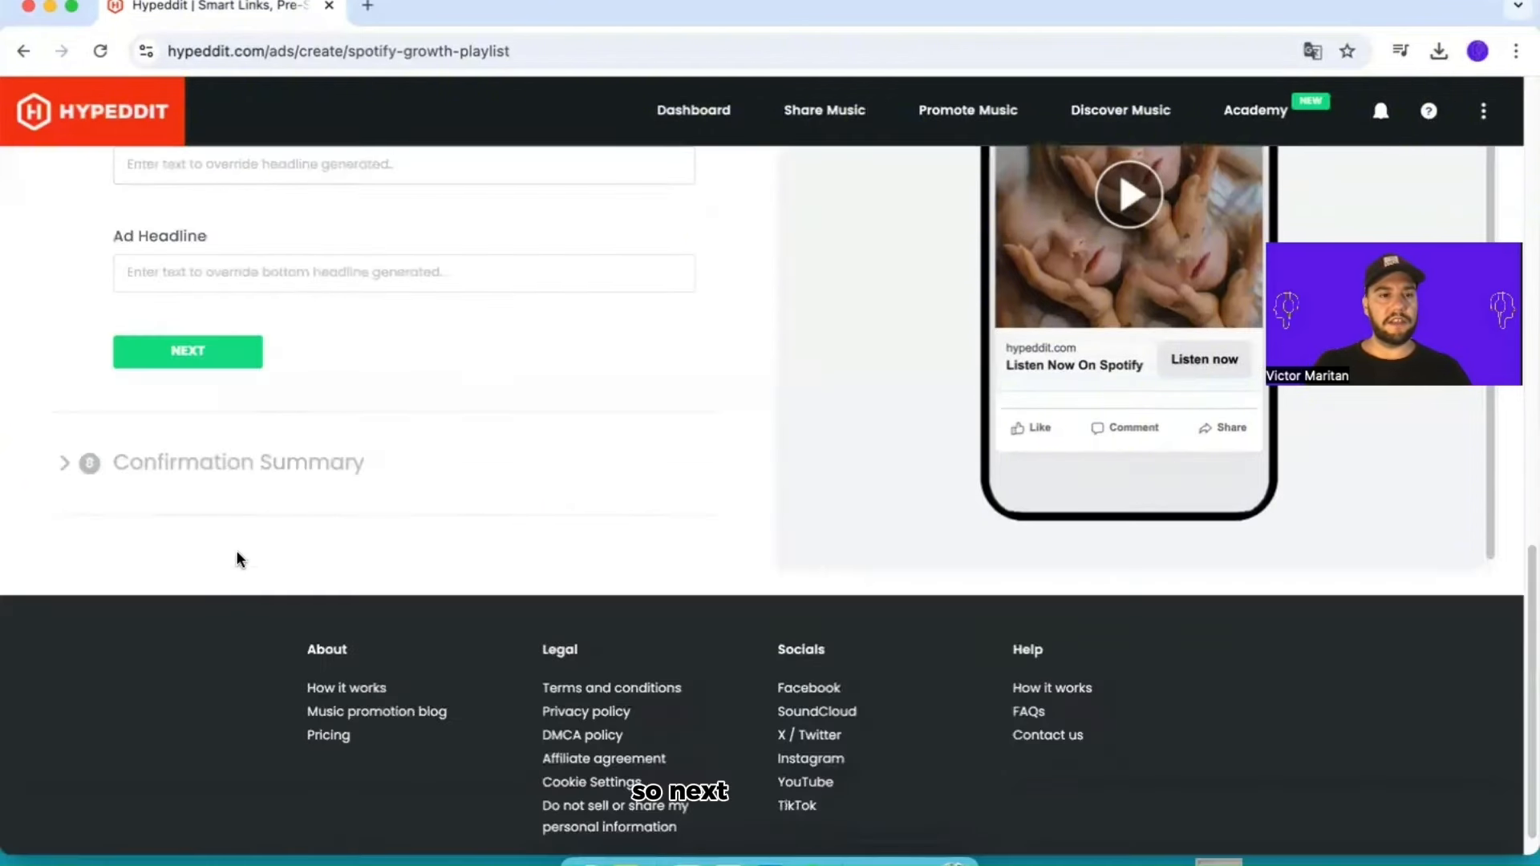
scroll(308, 474, "up", 5)
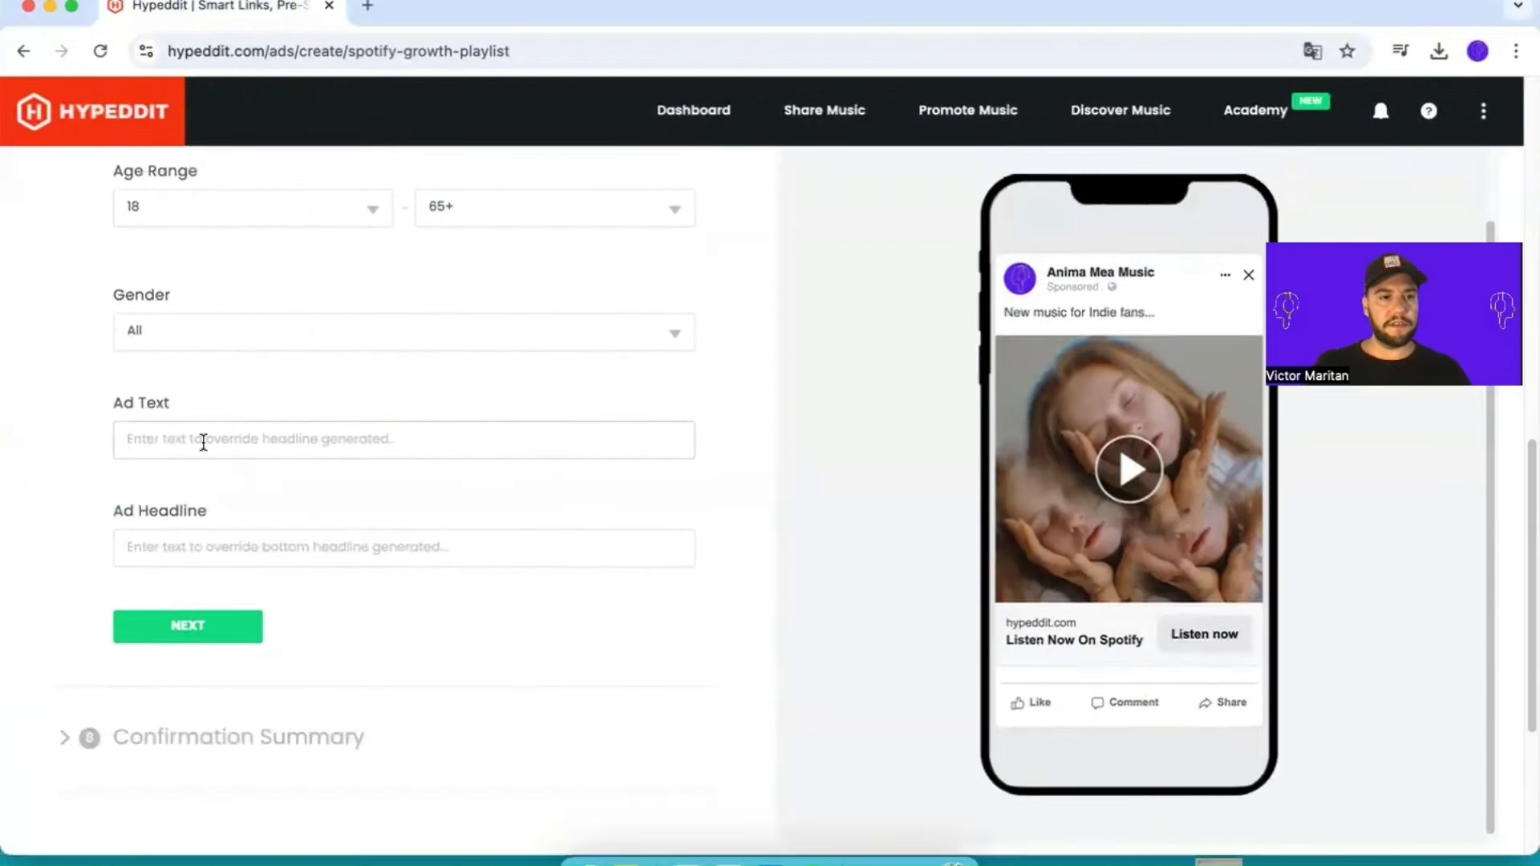
scroll(513, 498, "up", 1)
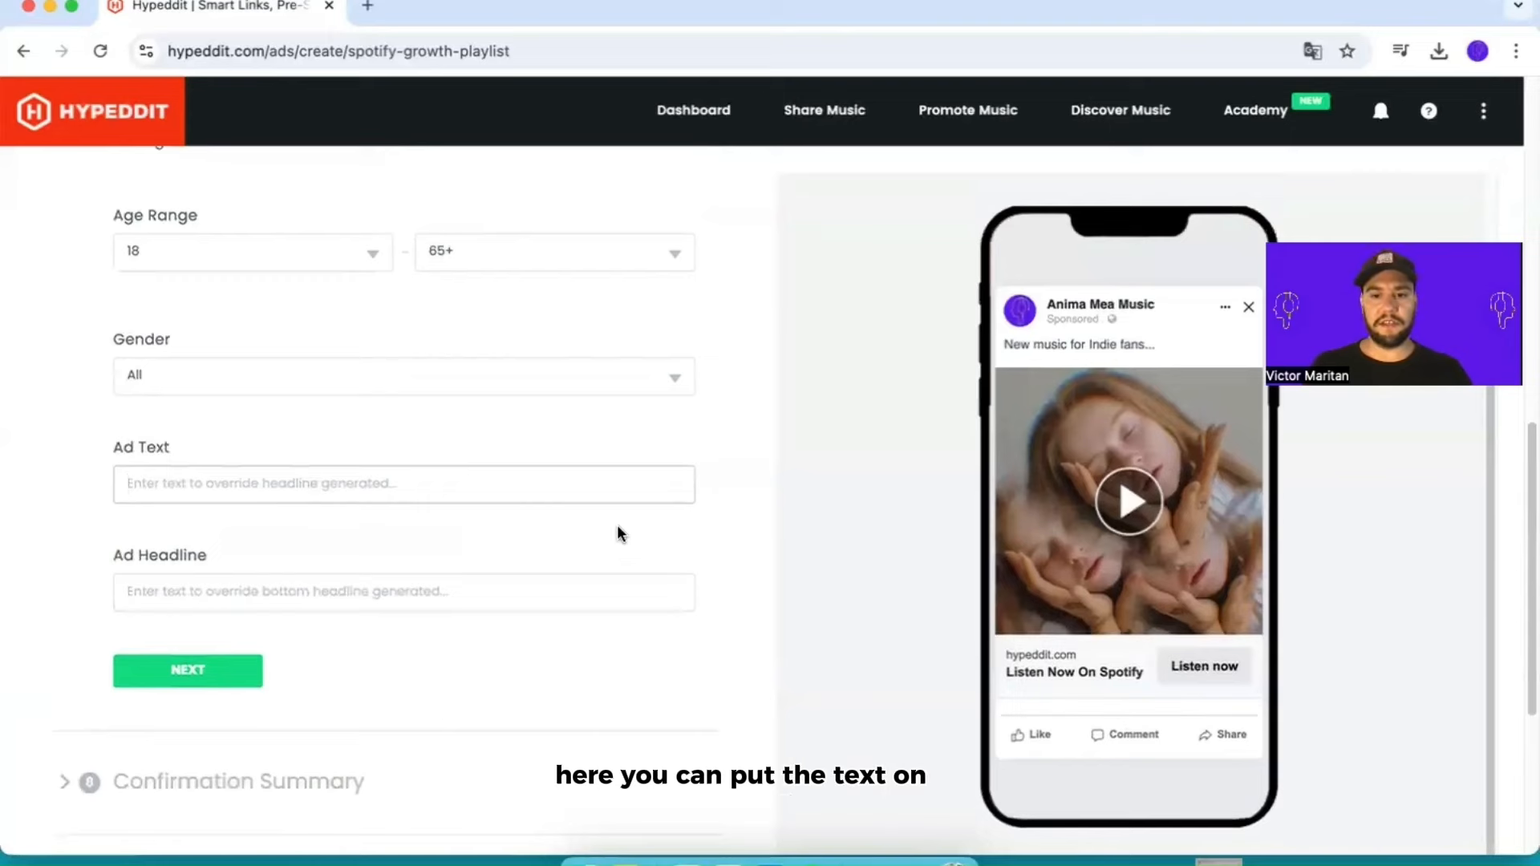
left_click(412, 498)
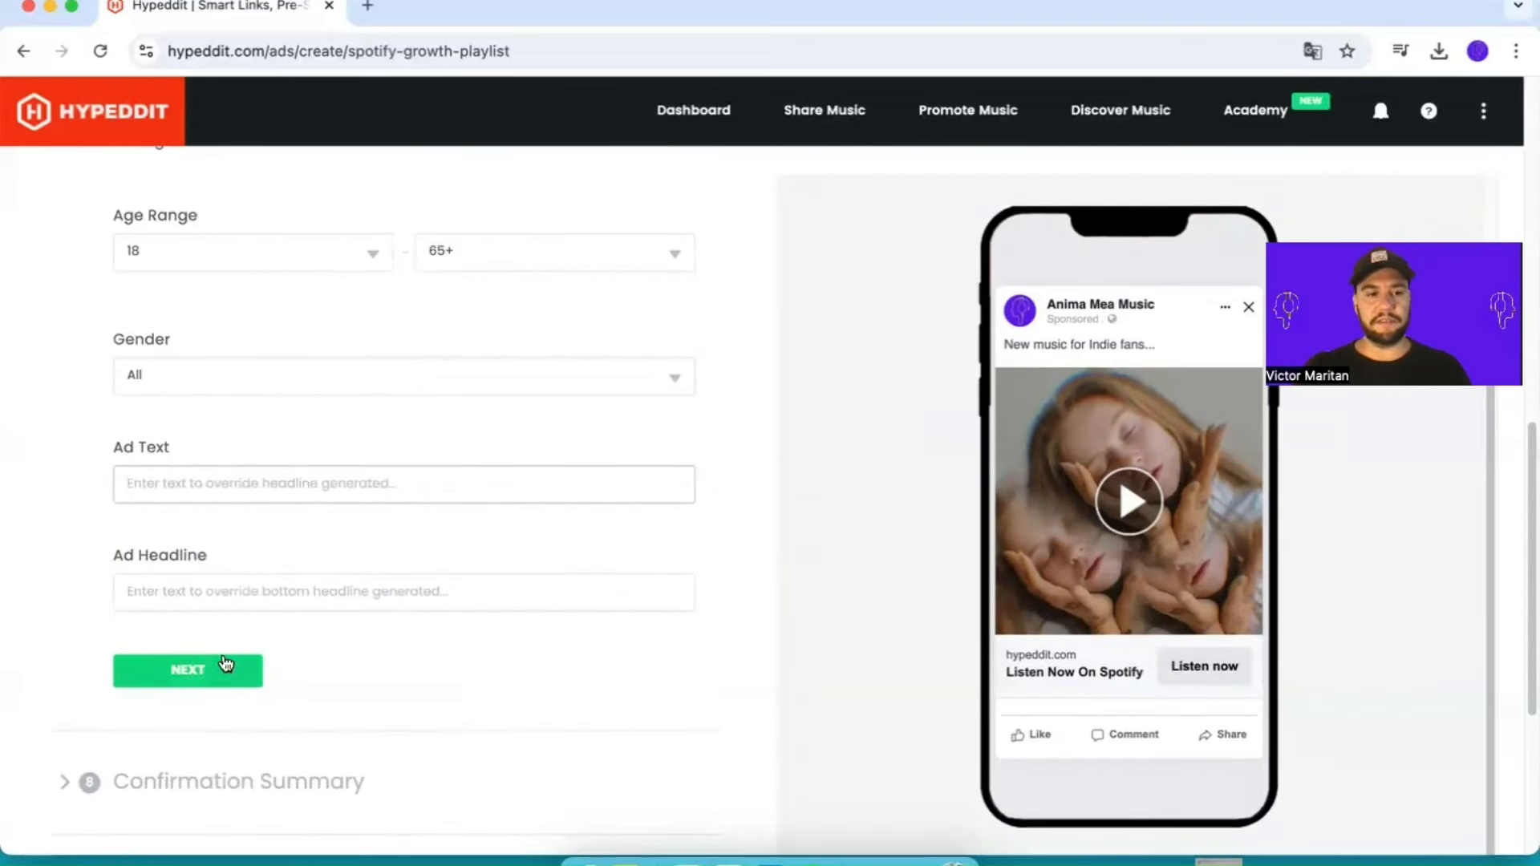
left_click(207, 681)
Step: Accept all three legal confirmations for the campaign settings, Facebook ad charges and ad results in the confirmation summary
scroll(257, 644, "down", 5)
scroll(358, 608, "down", 5)
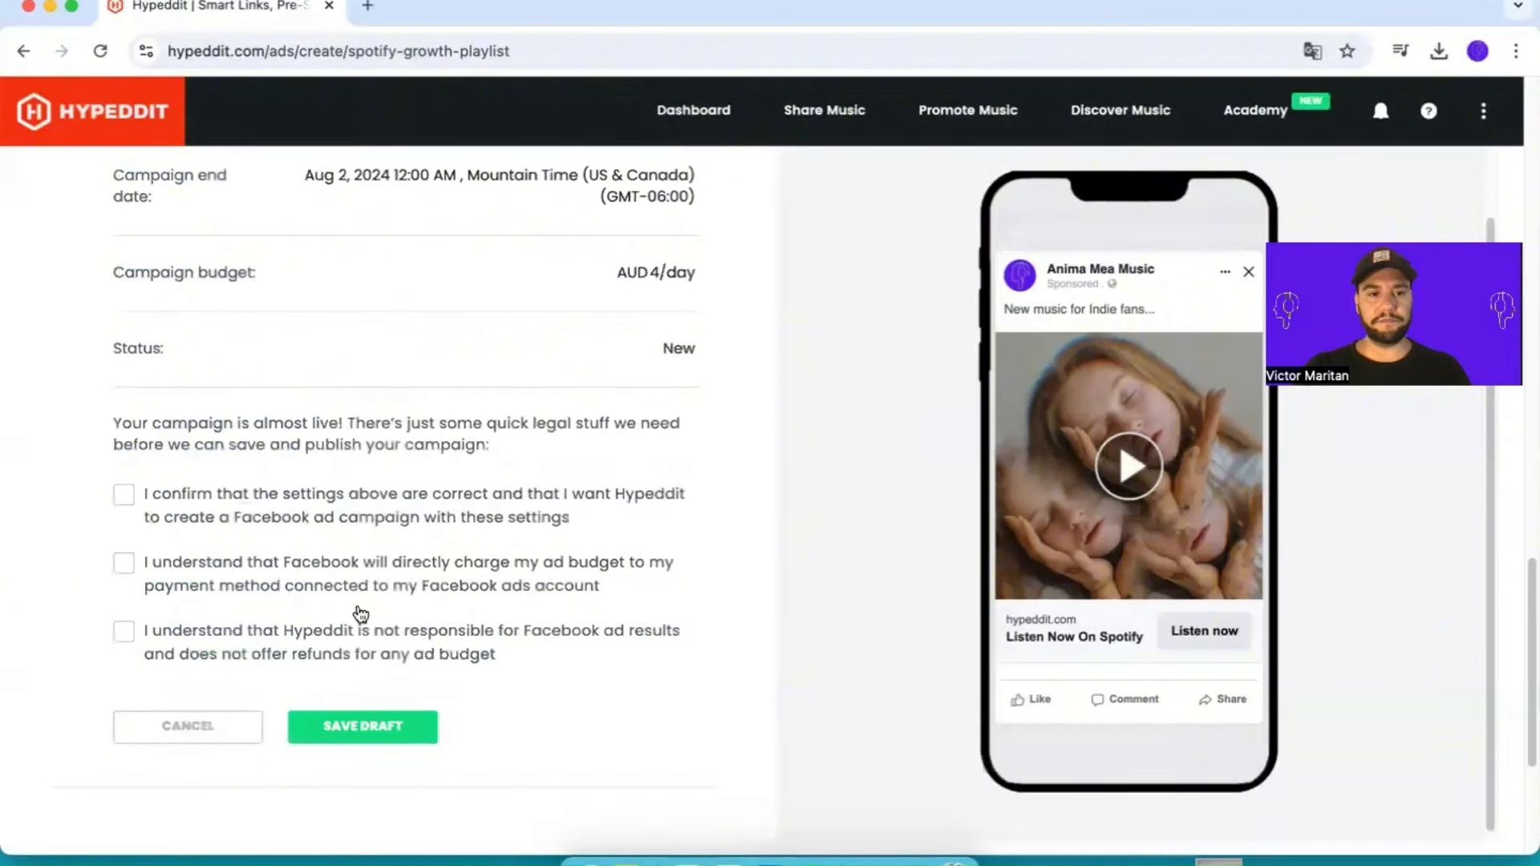
left_click(123, 468)
left_click(124, 537)
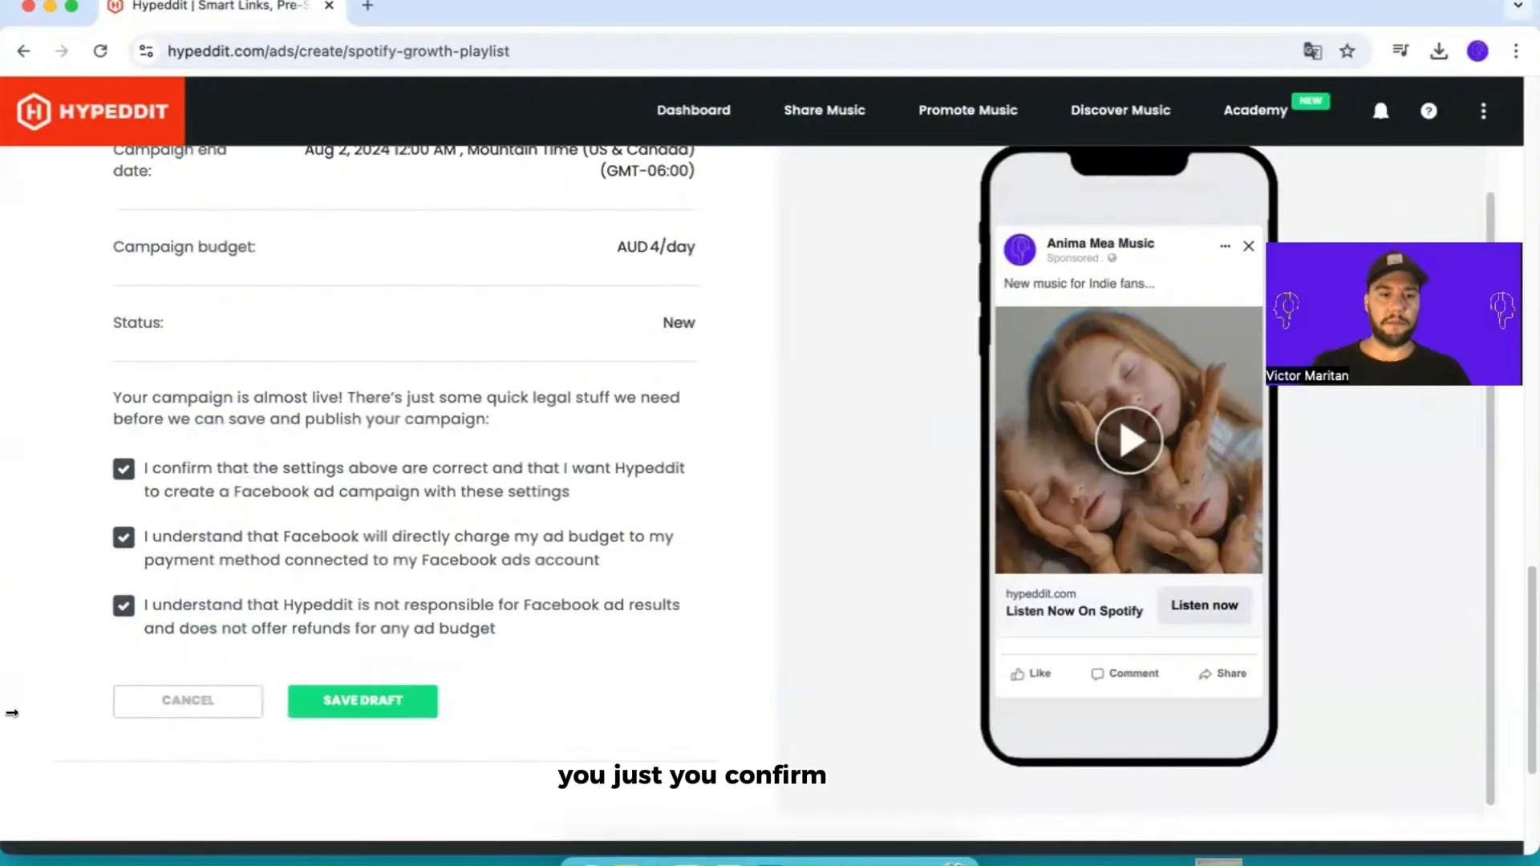
Step: Save the campaign as a draft and publish it immediately to the Meta Ads account
left_click(371, 712)
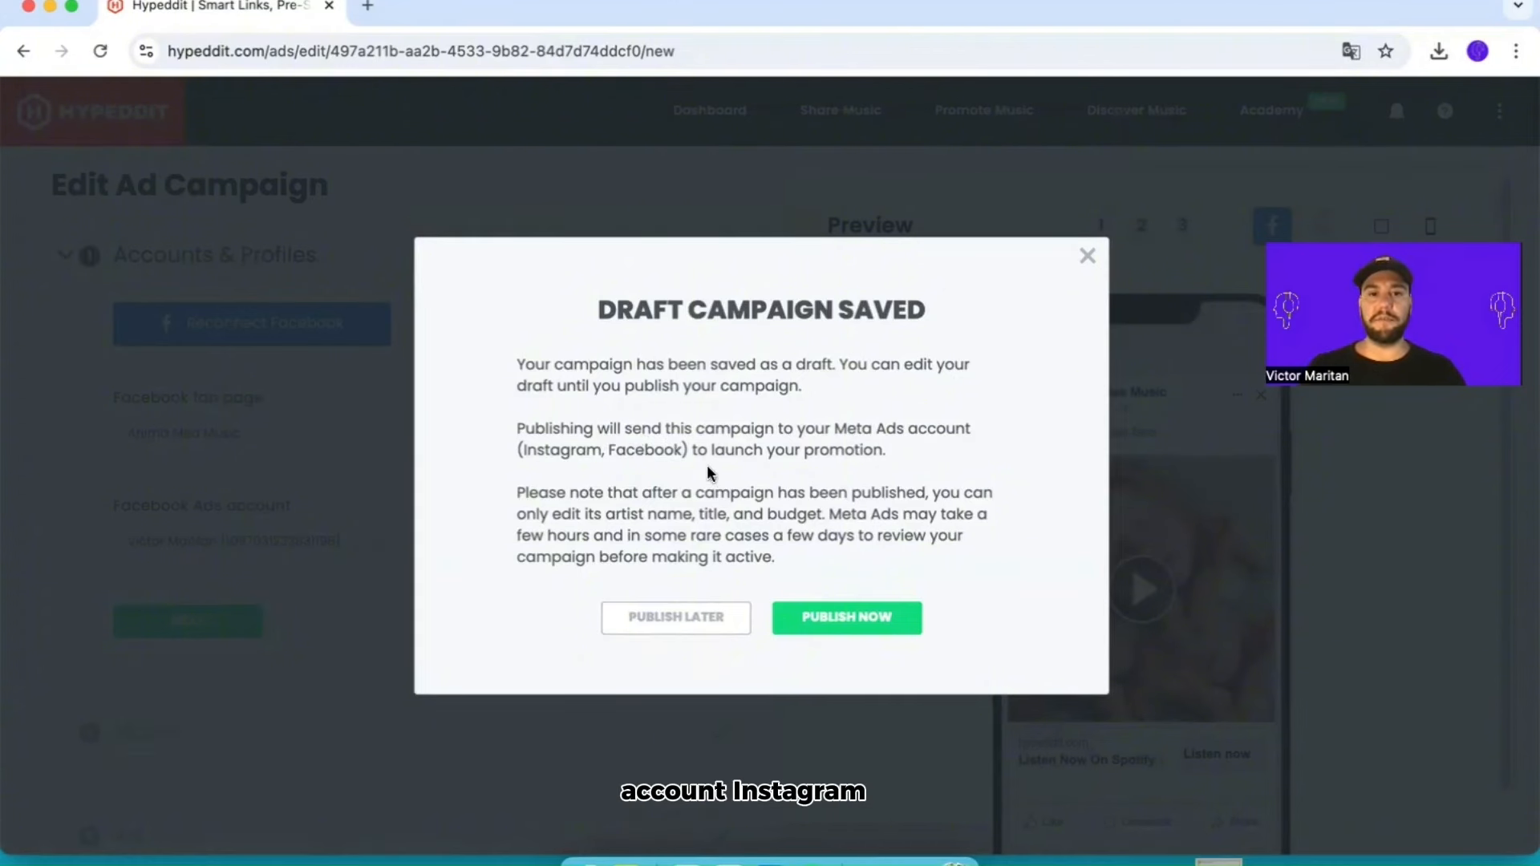
left_click(835, 616)
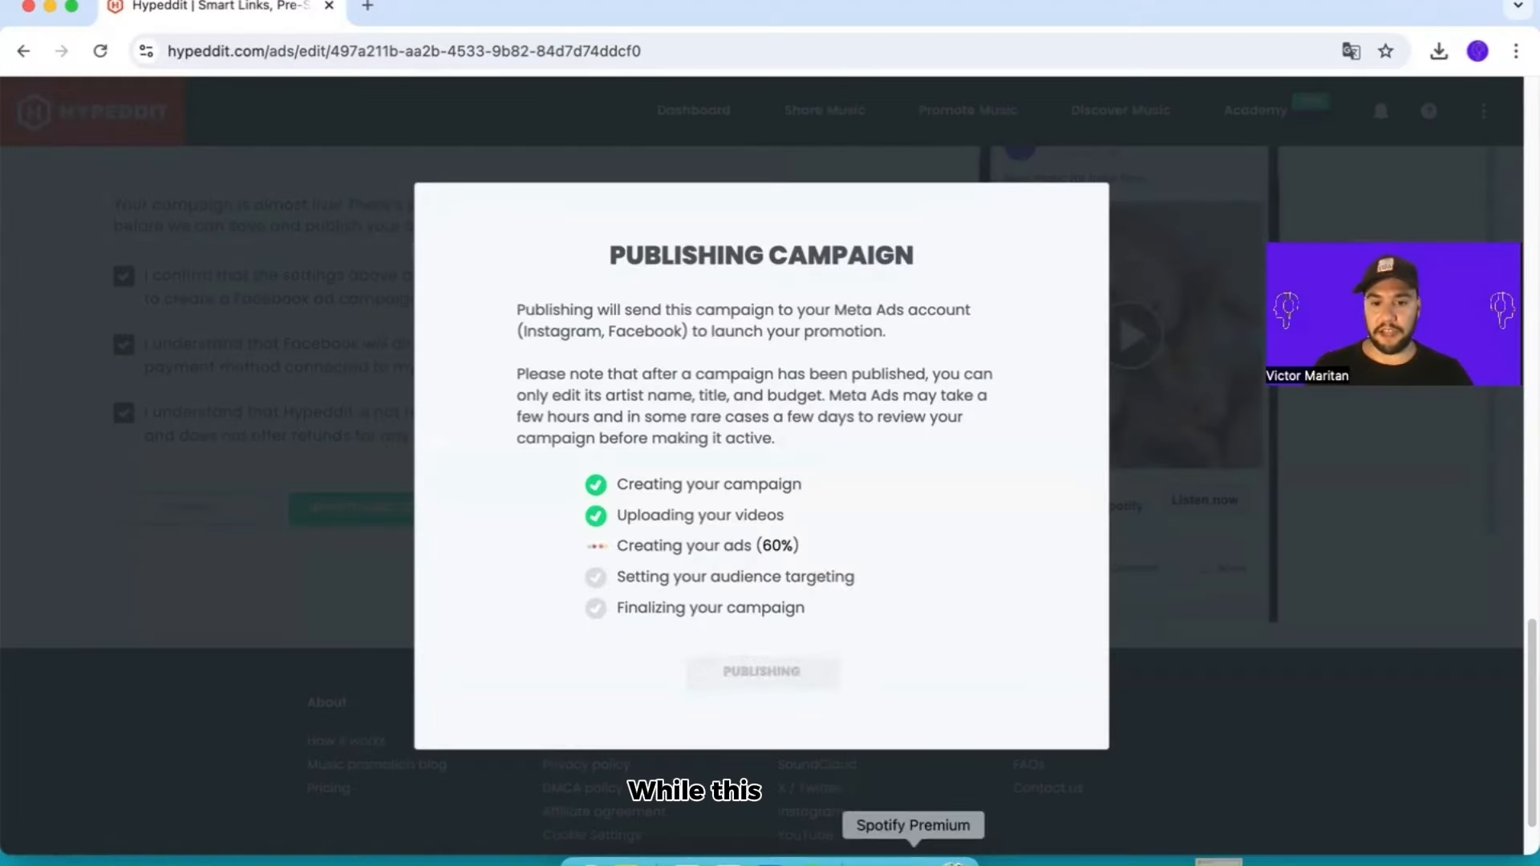
Step: Switch to Spotify and look through the saves and song list of the I Want to Feel Good Vibes playlist
left_click(913, 863)
scroll(784, 510, "up", 8)
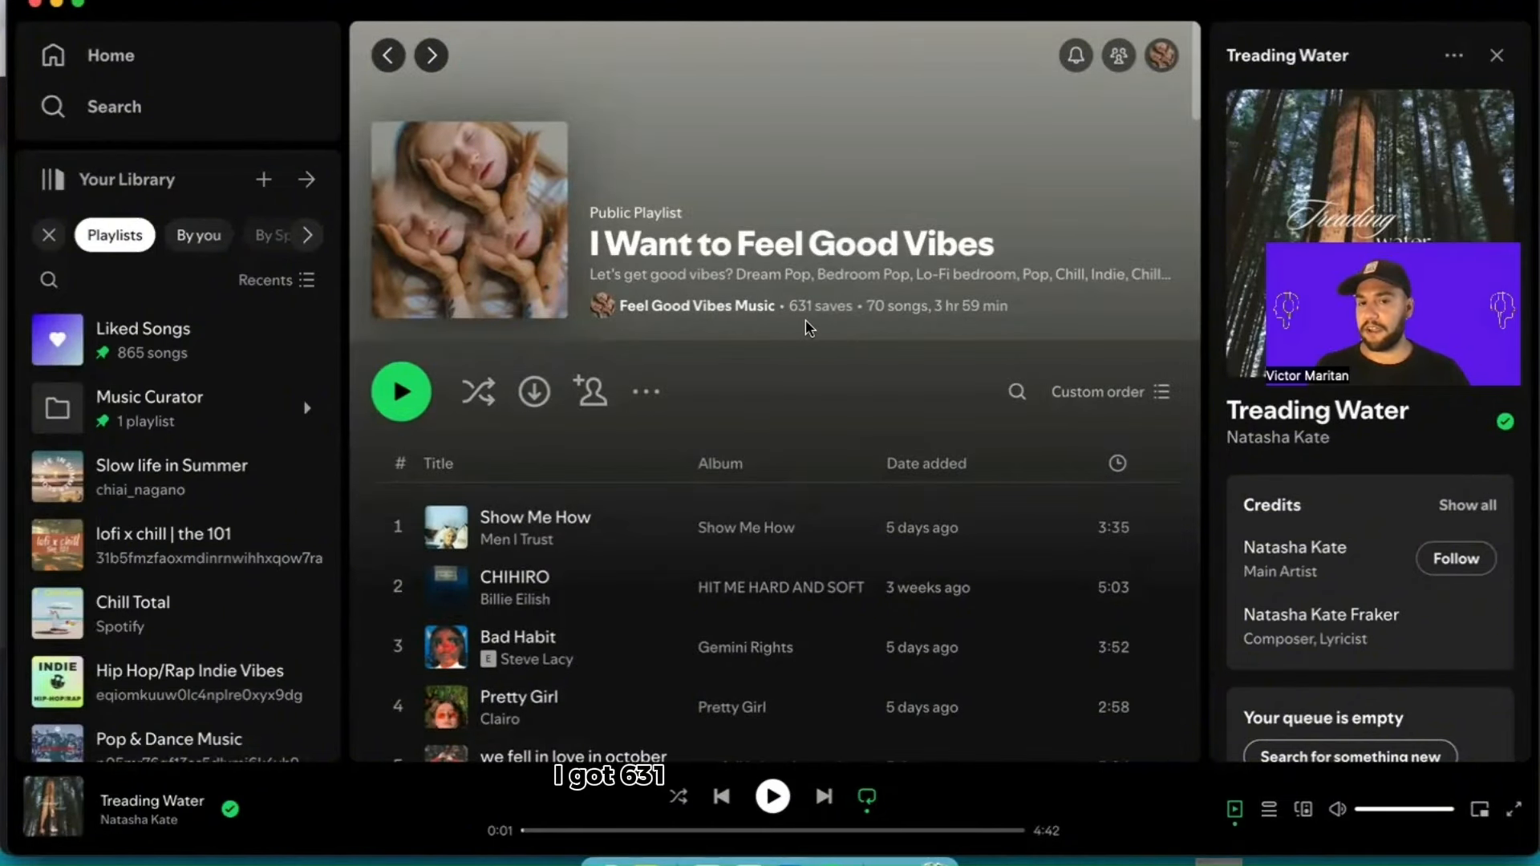
scroll(804, 354, "down", 10)
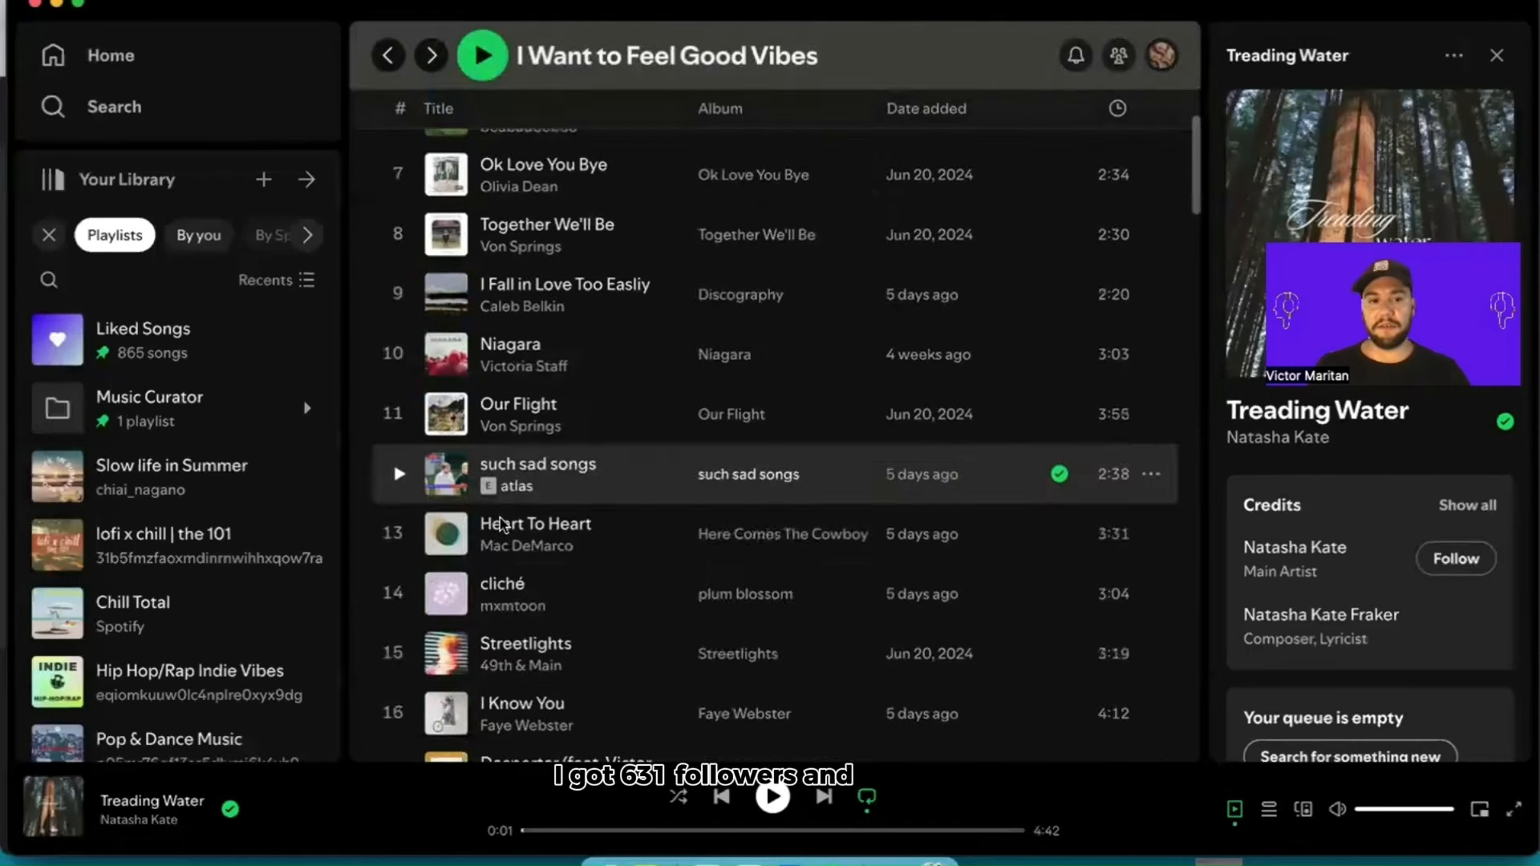
scroll(481, 562, "down", 5)
scroll(617, 513, "up", 3)
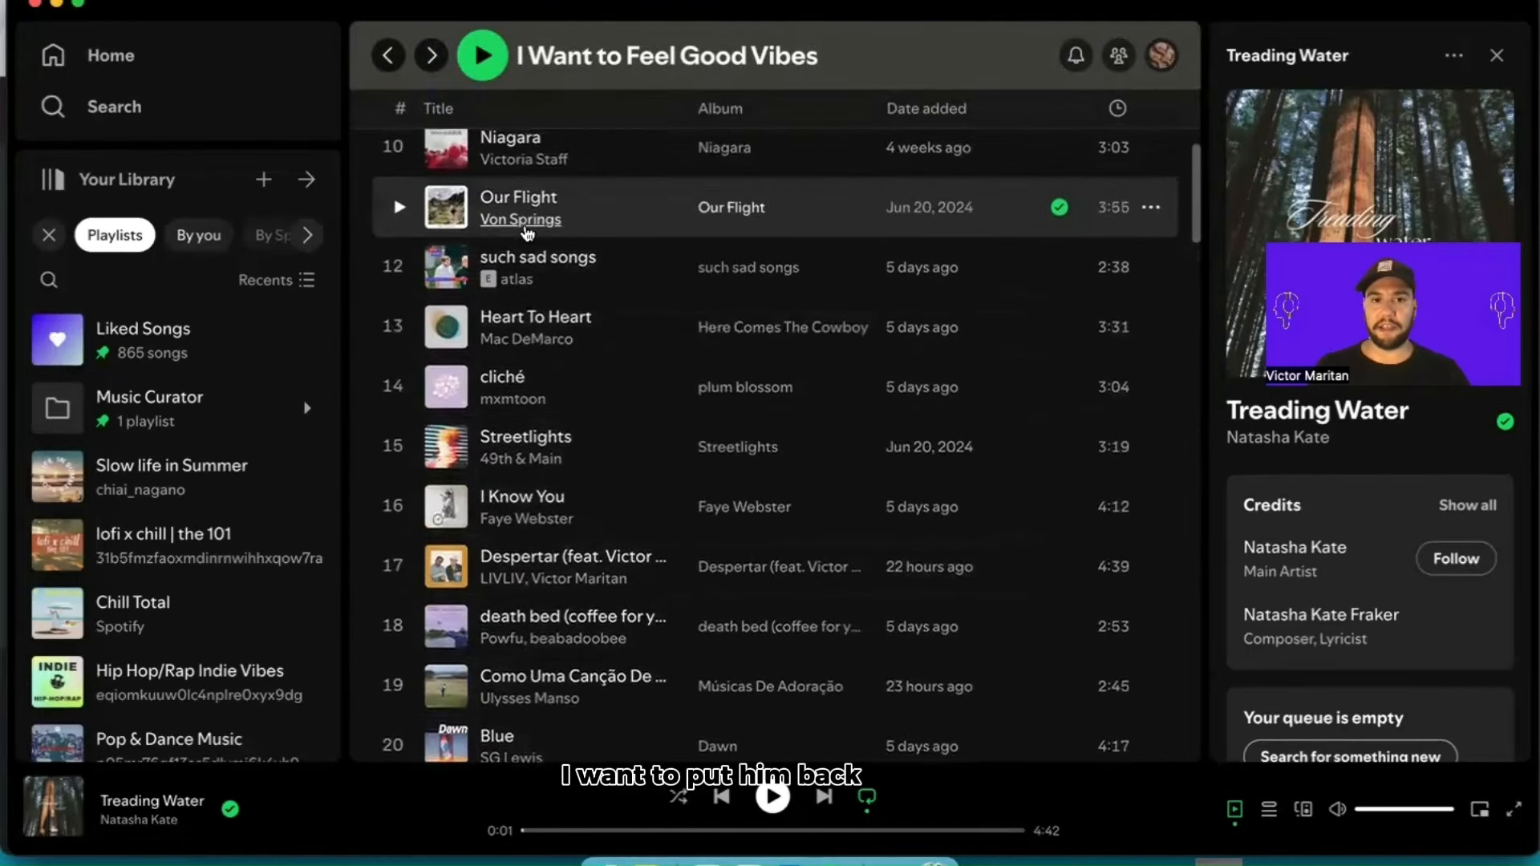
Step: Open the Von Springs artist page, examine the follower and listener figures in the About details, and close them
left_click(525, 217)
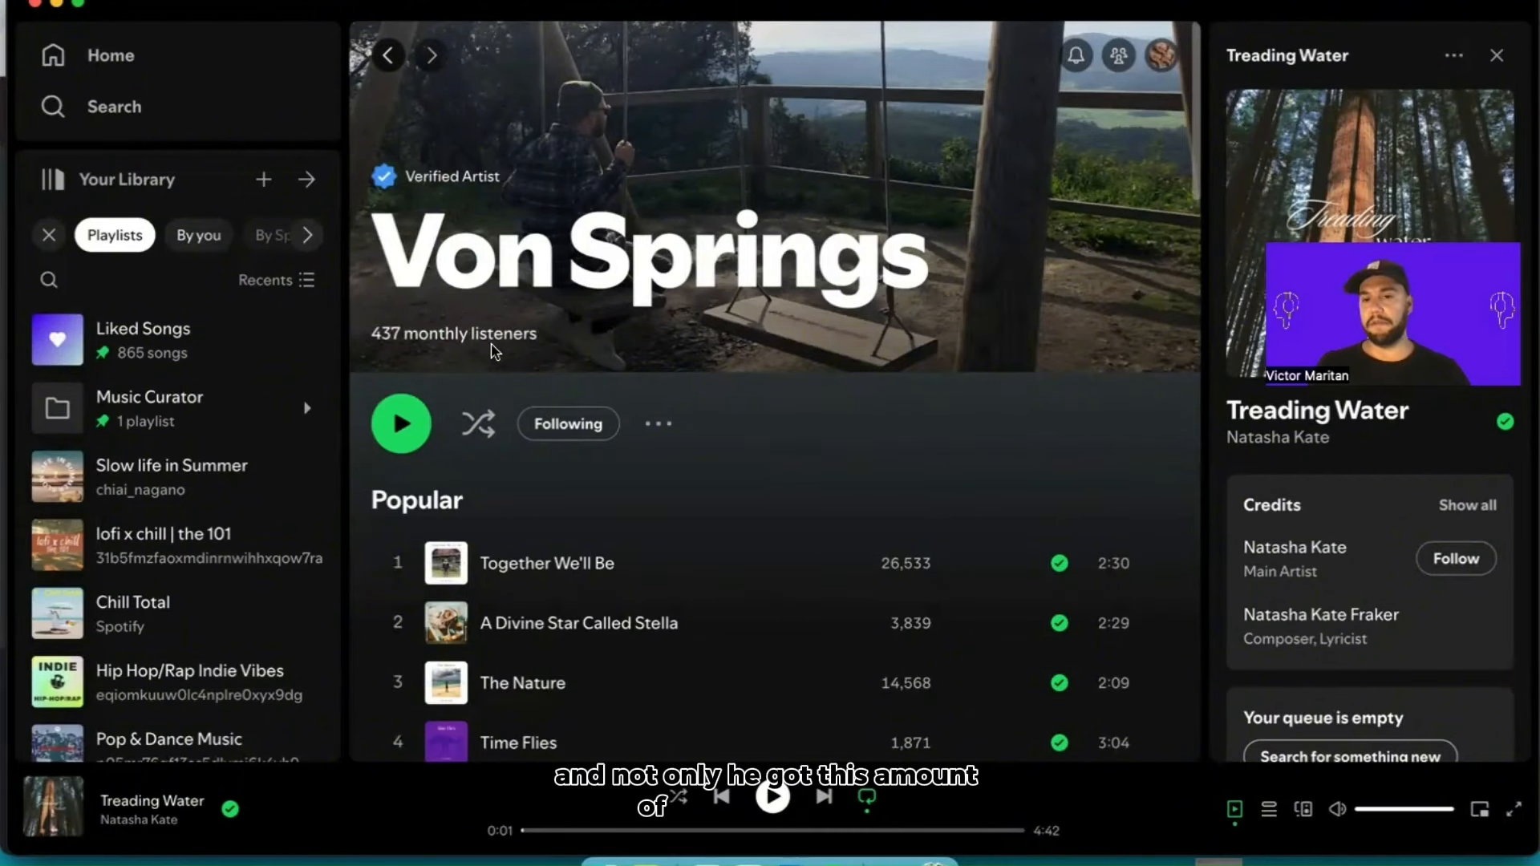
scroll(676, 376, "down", 15)
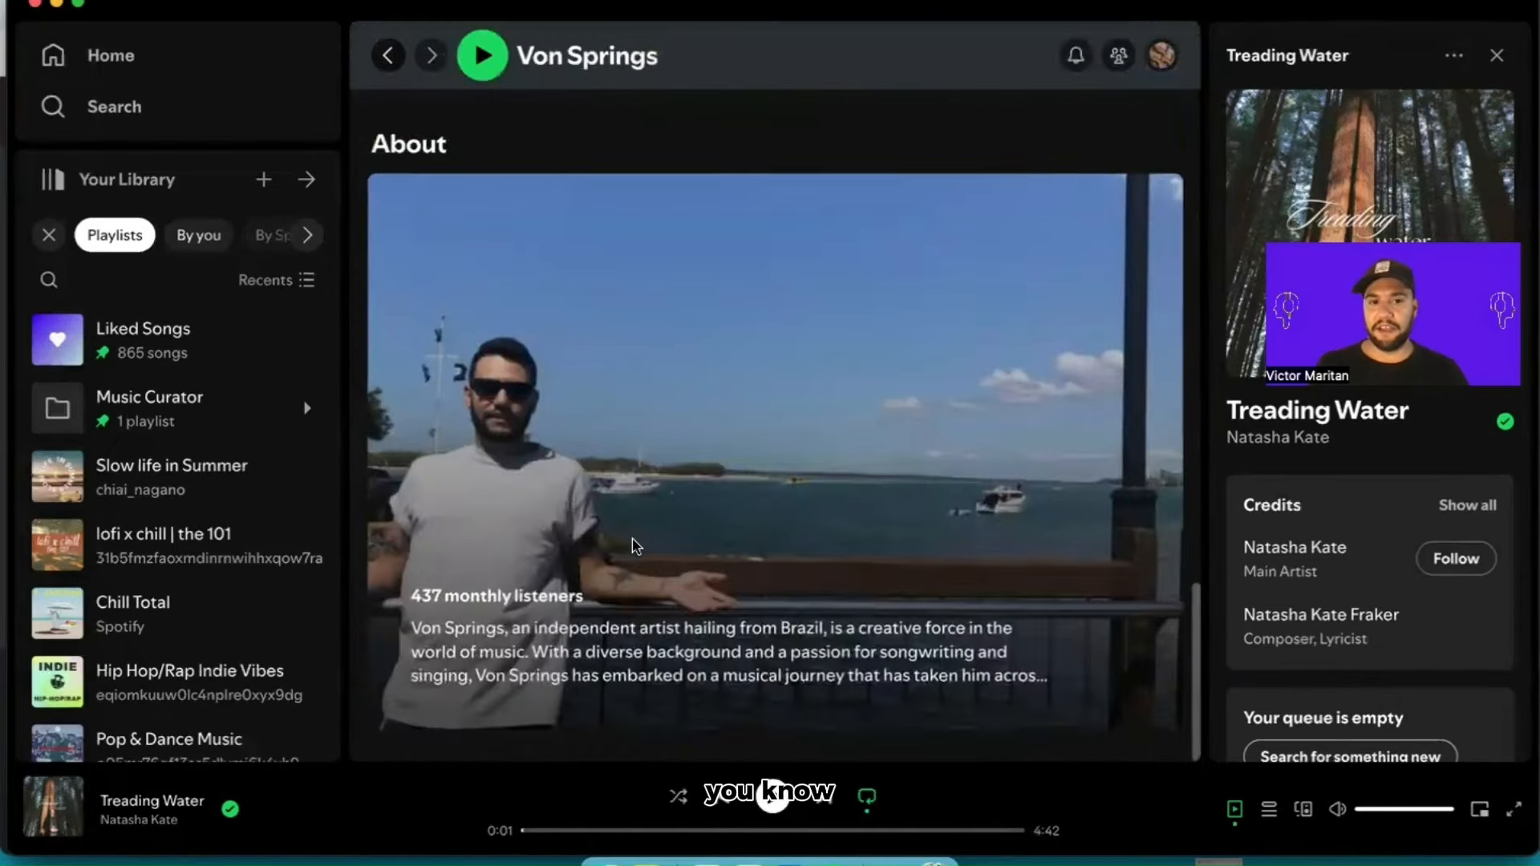
left_click(726, 392)
scroll(520, 401, "down", 3)
scroll(520, 401, "up", 2)
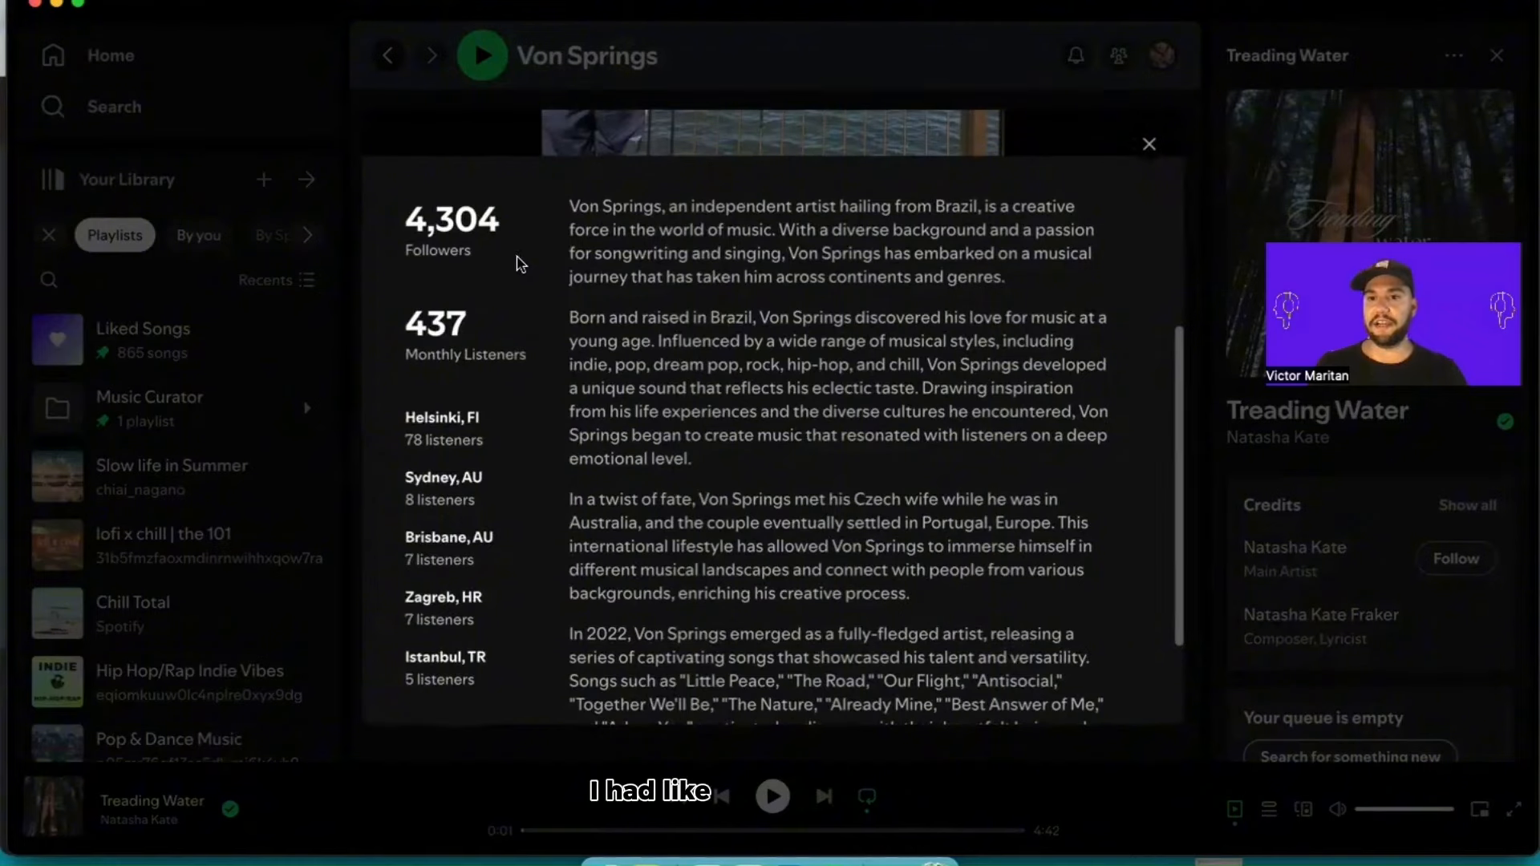
scroll(1151, 150, "up", 1)
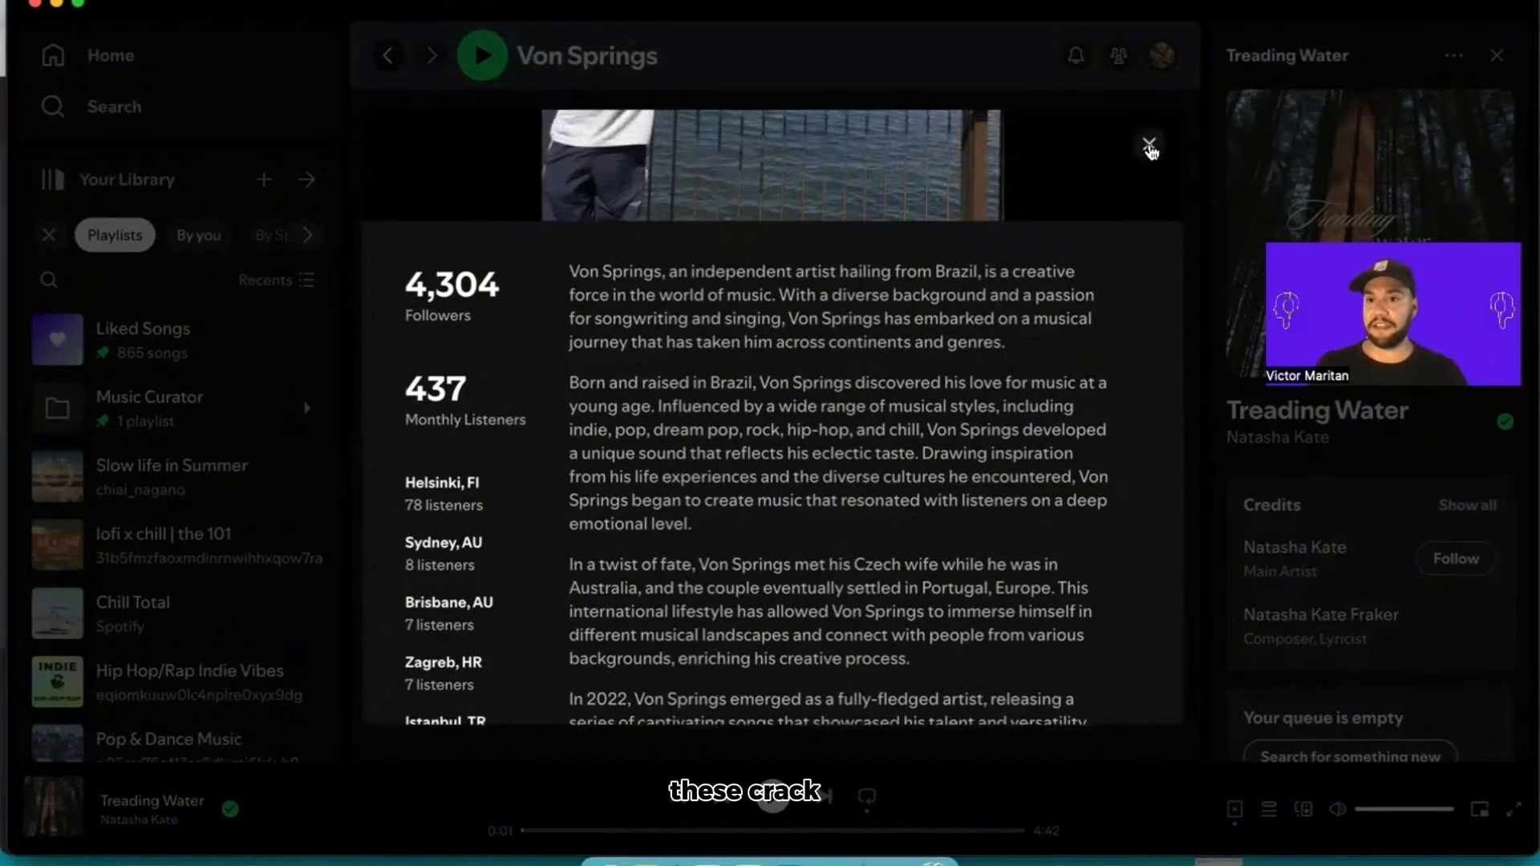
left_click(1149, 146)
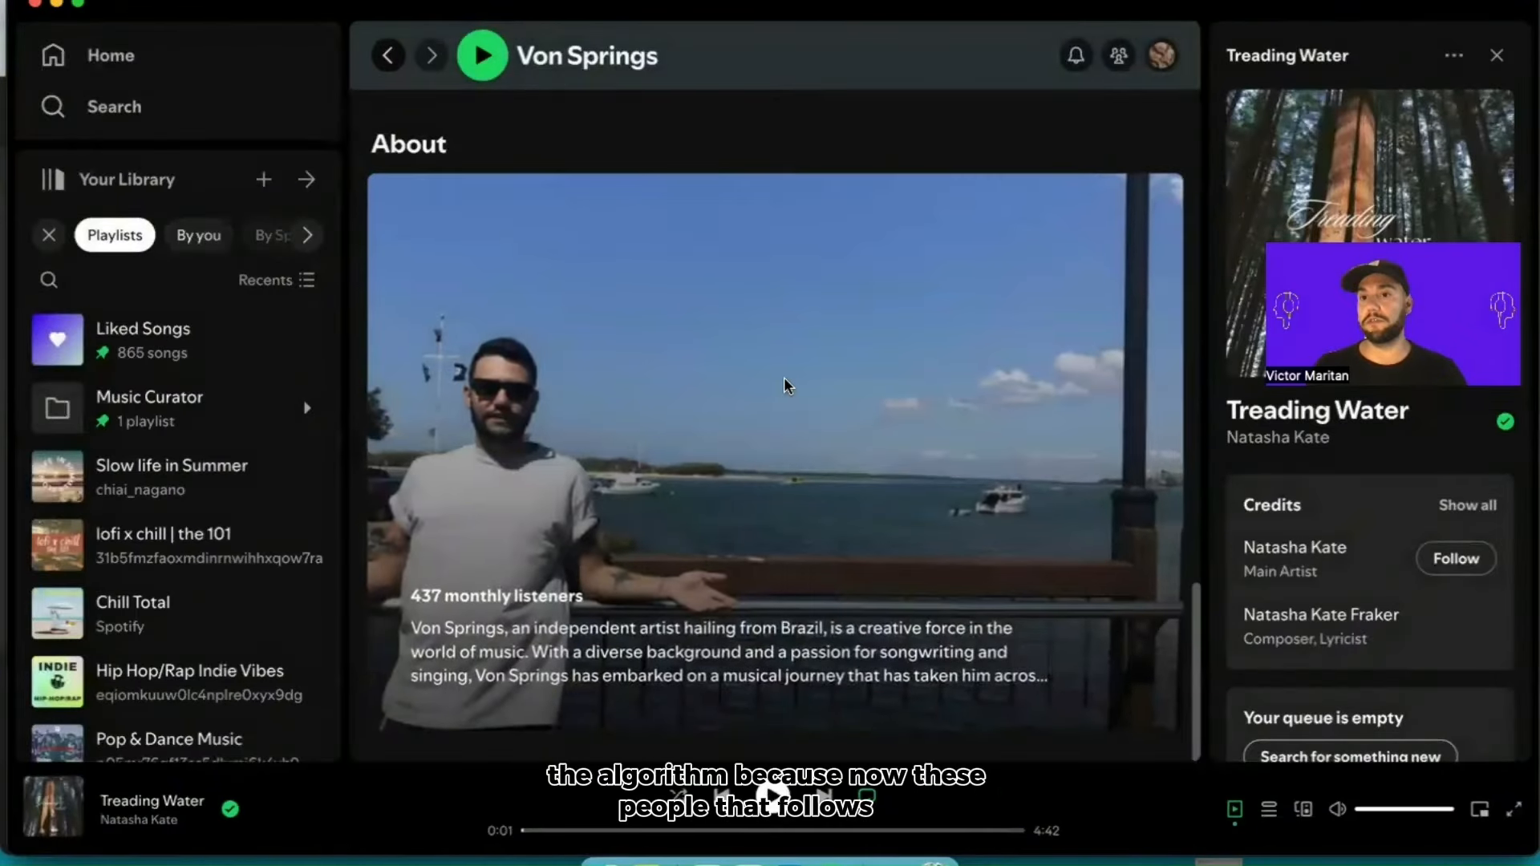
Step: Switch back to Chrome and open the Hypeddit dashboard to check the status of the published playlist campaign
key("super+Tab")
key("super+Tab")
key("super+Tab")
key("super+Tab")
key("super+Tab")
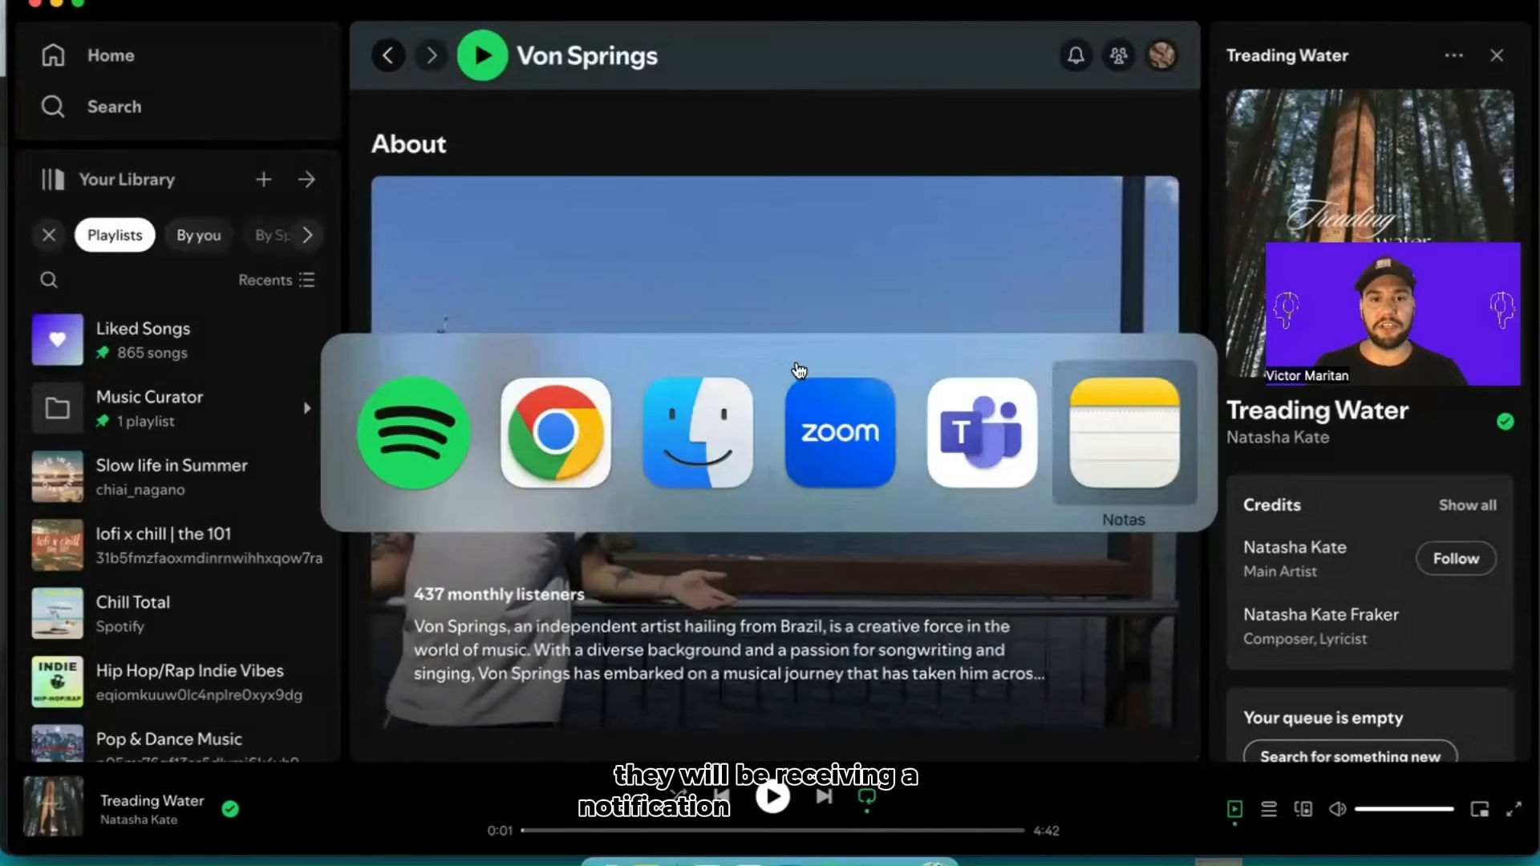
key("super+Tab")
key("super+Tab")
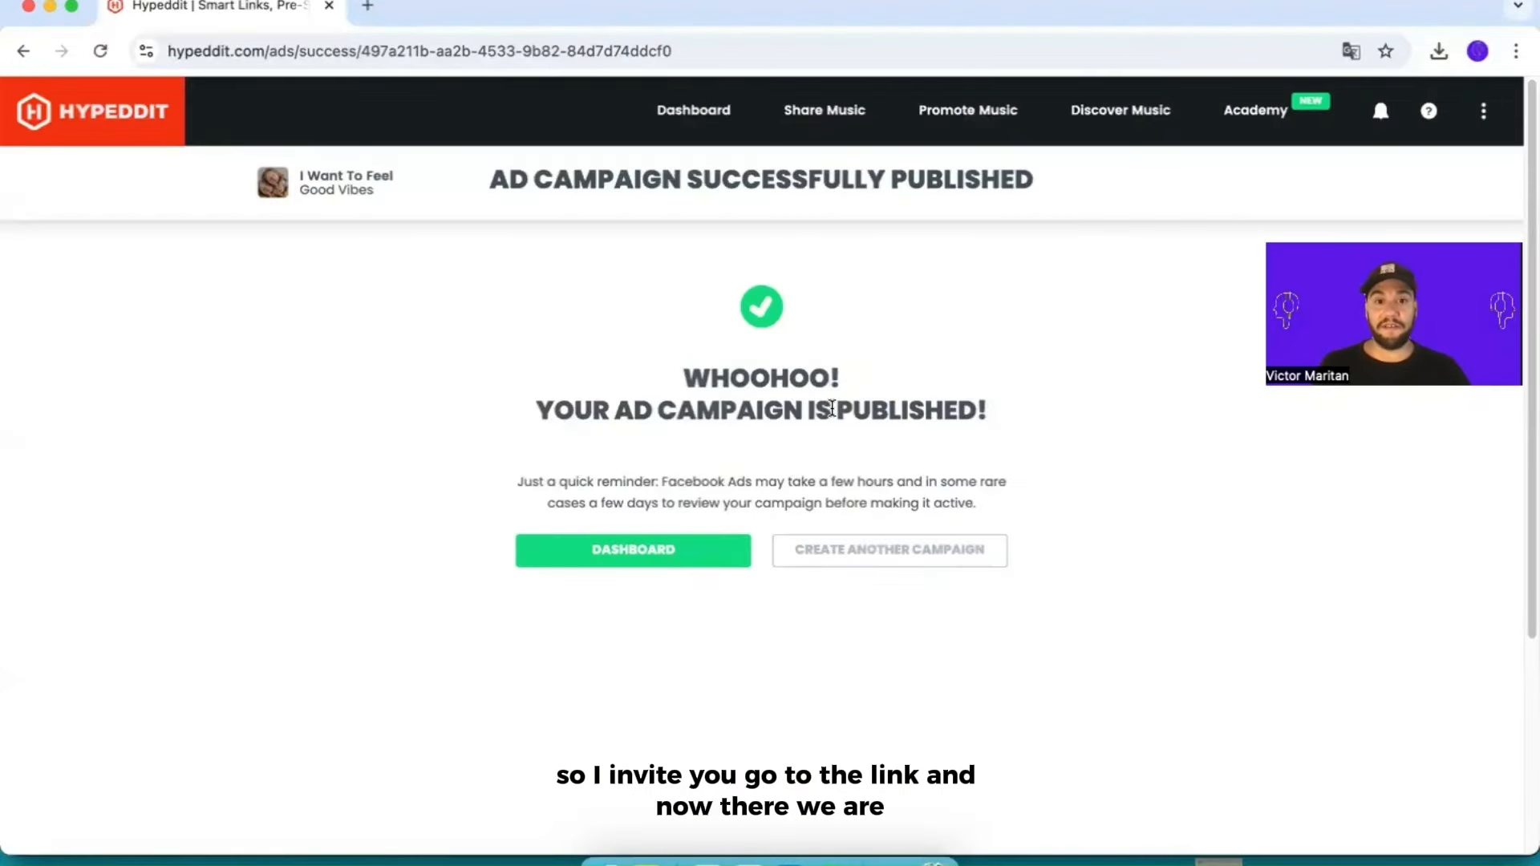
left_click(660, 556)
scroll(337, 508, "down", 3)
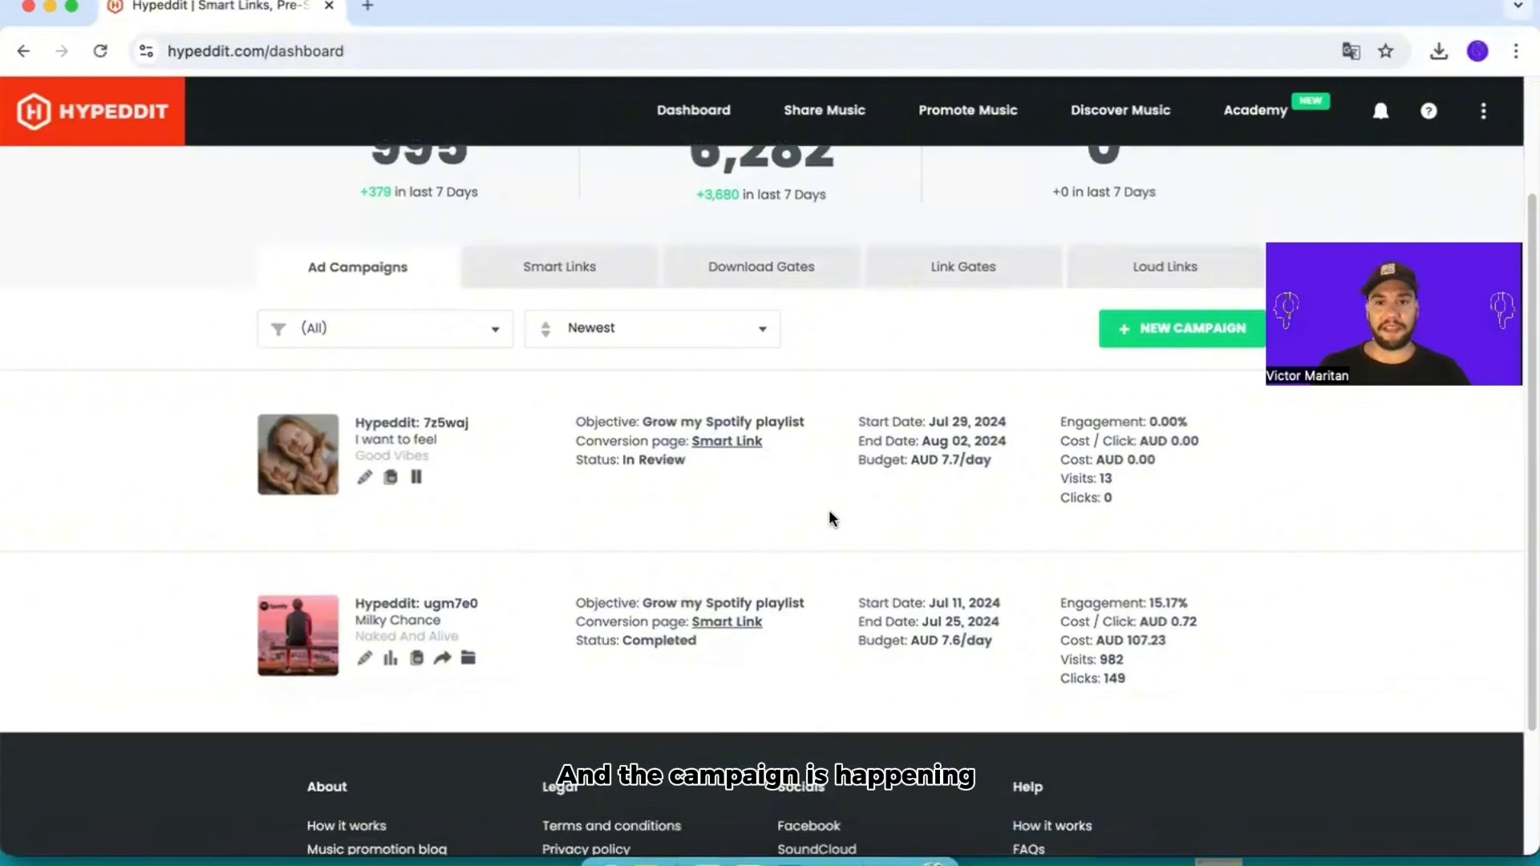
scroll(623, 369, "down", 2)
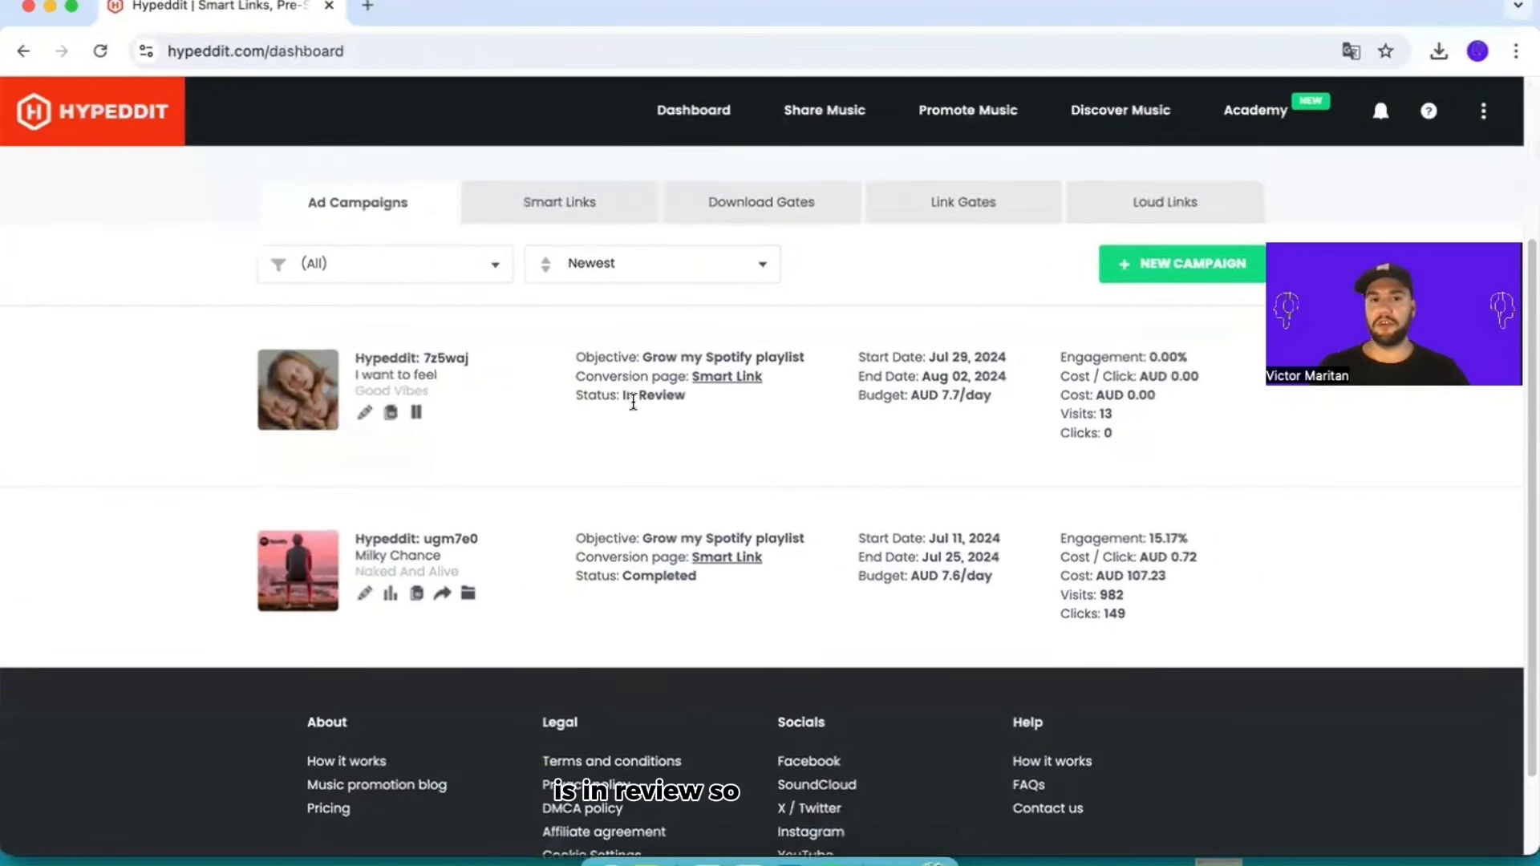